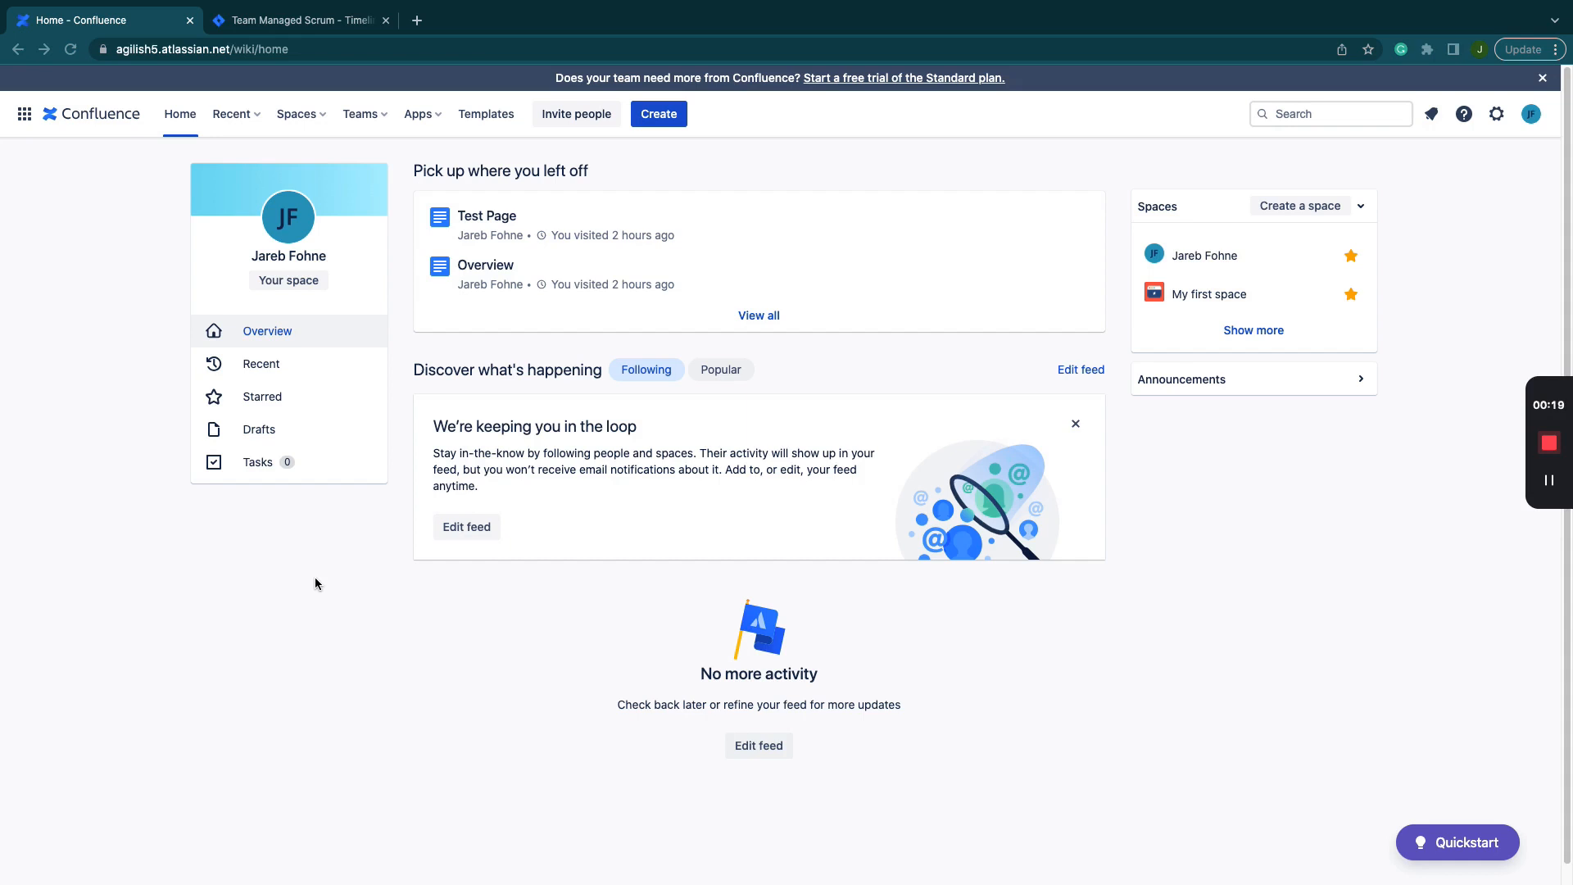
pyautogui.click(26, 115)
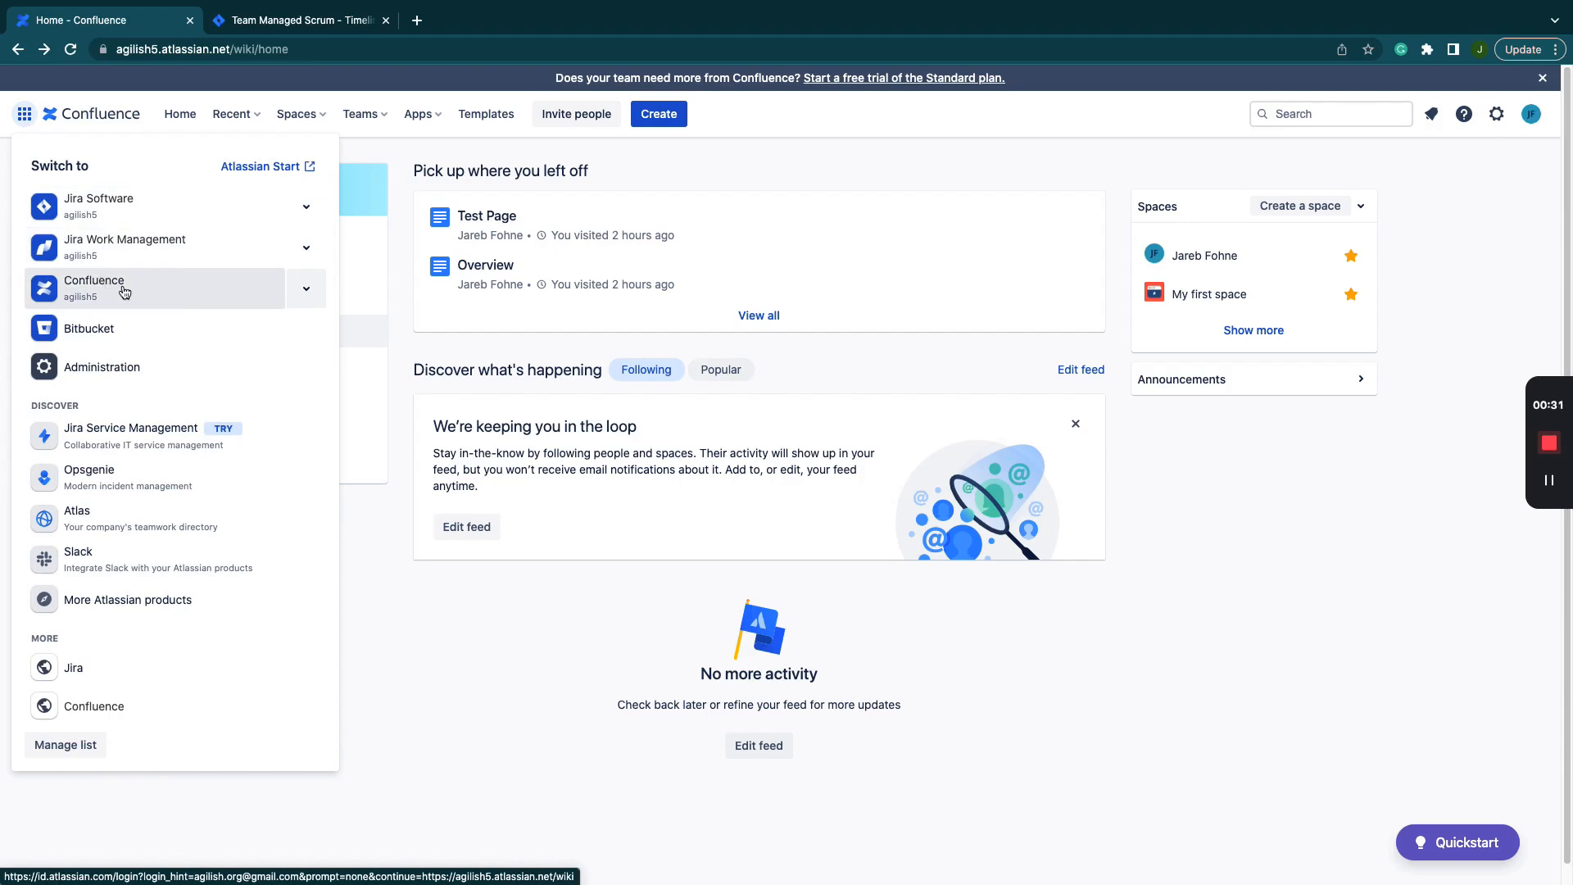
pyautogui.click(380, 566)
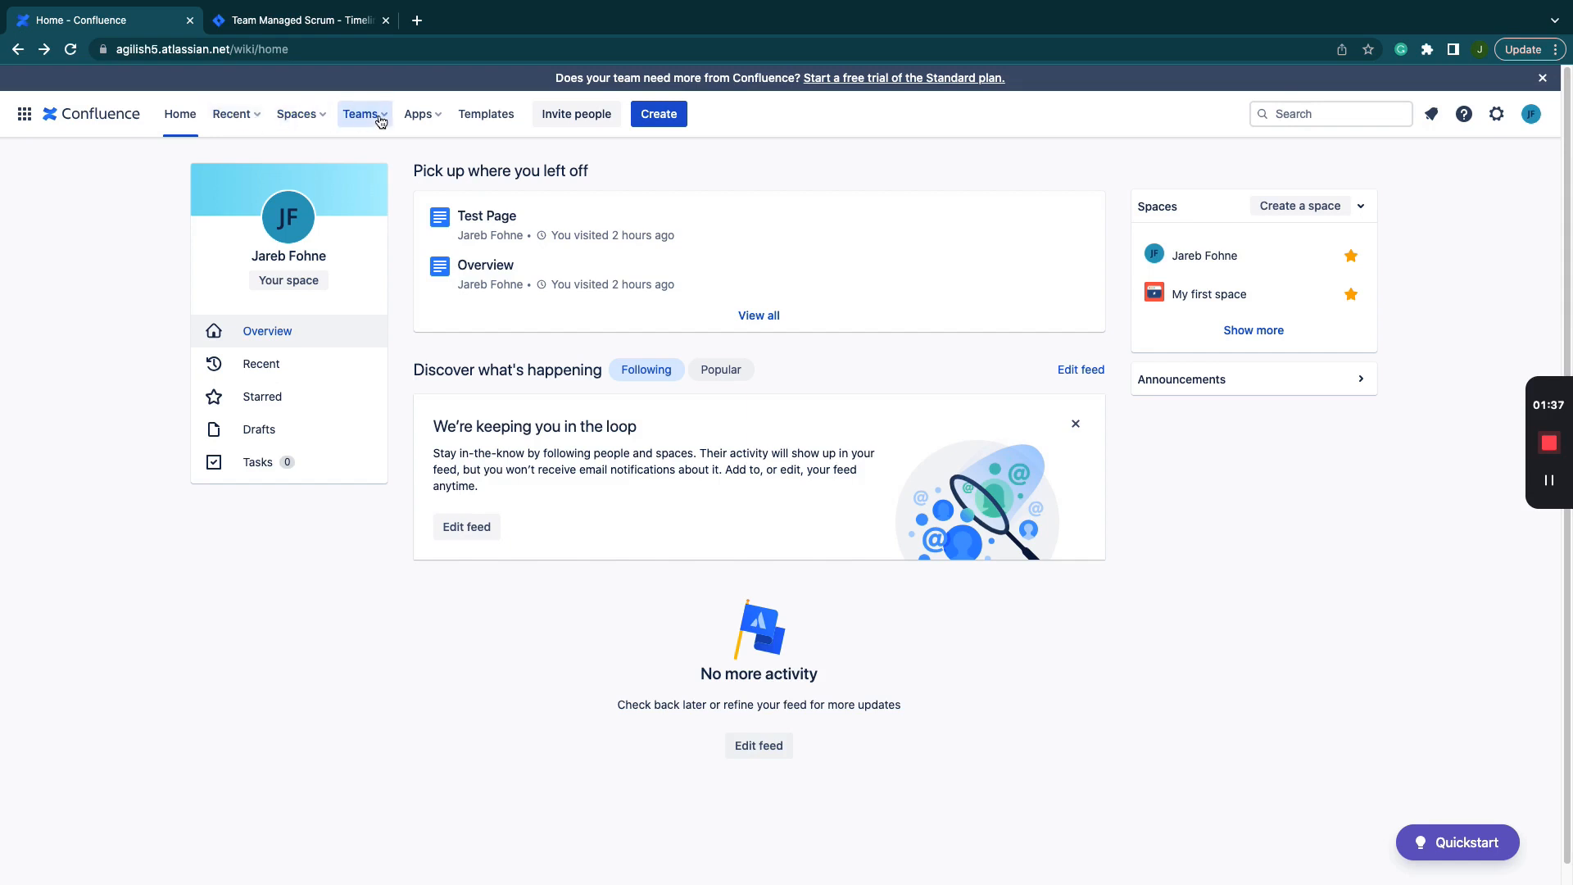
# Browse the template gallery, previewing the 90-day plan template, viewing the Design and Business strategy categories, and expanding the full category list.
pyautogui.click(482, 120)
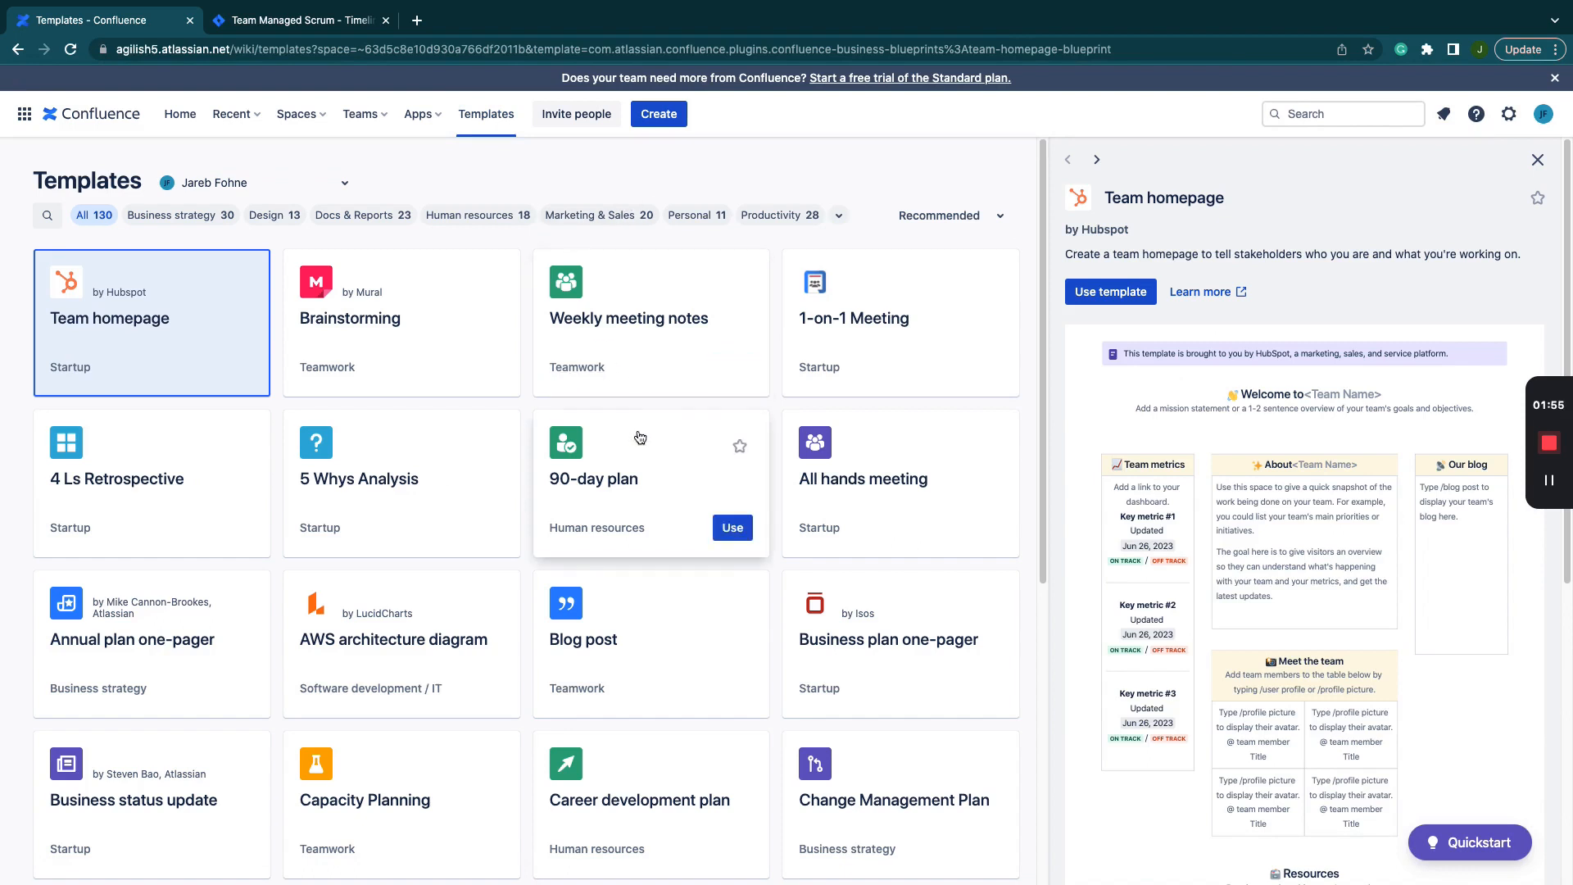
pyautogui.click(641, 469)
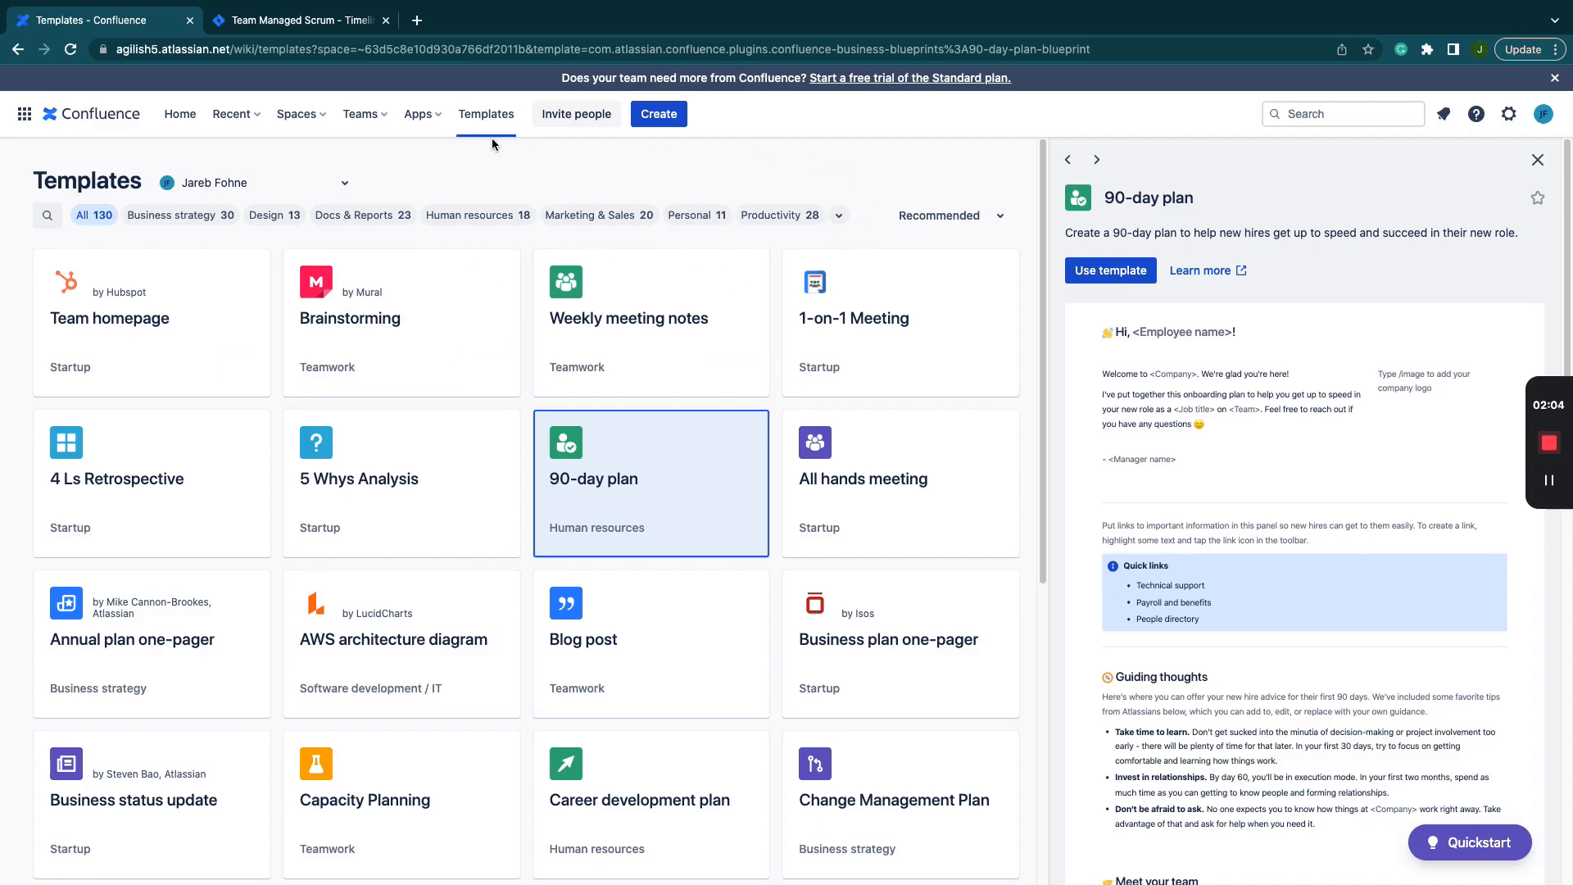
pyautogui.click(332, 219)
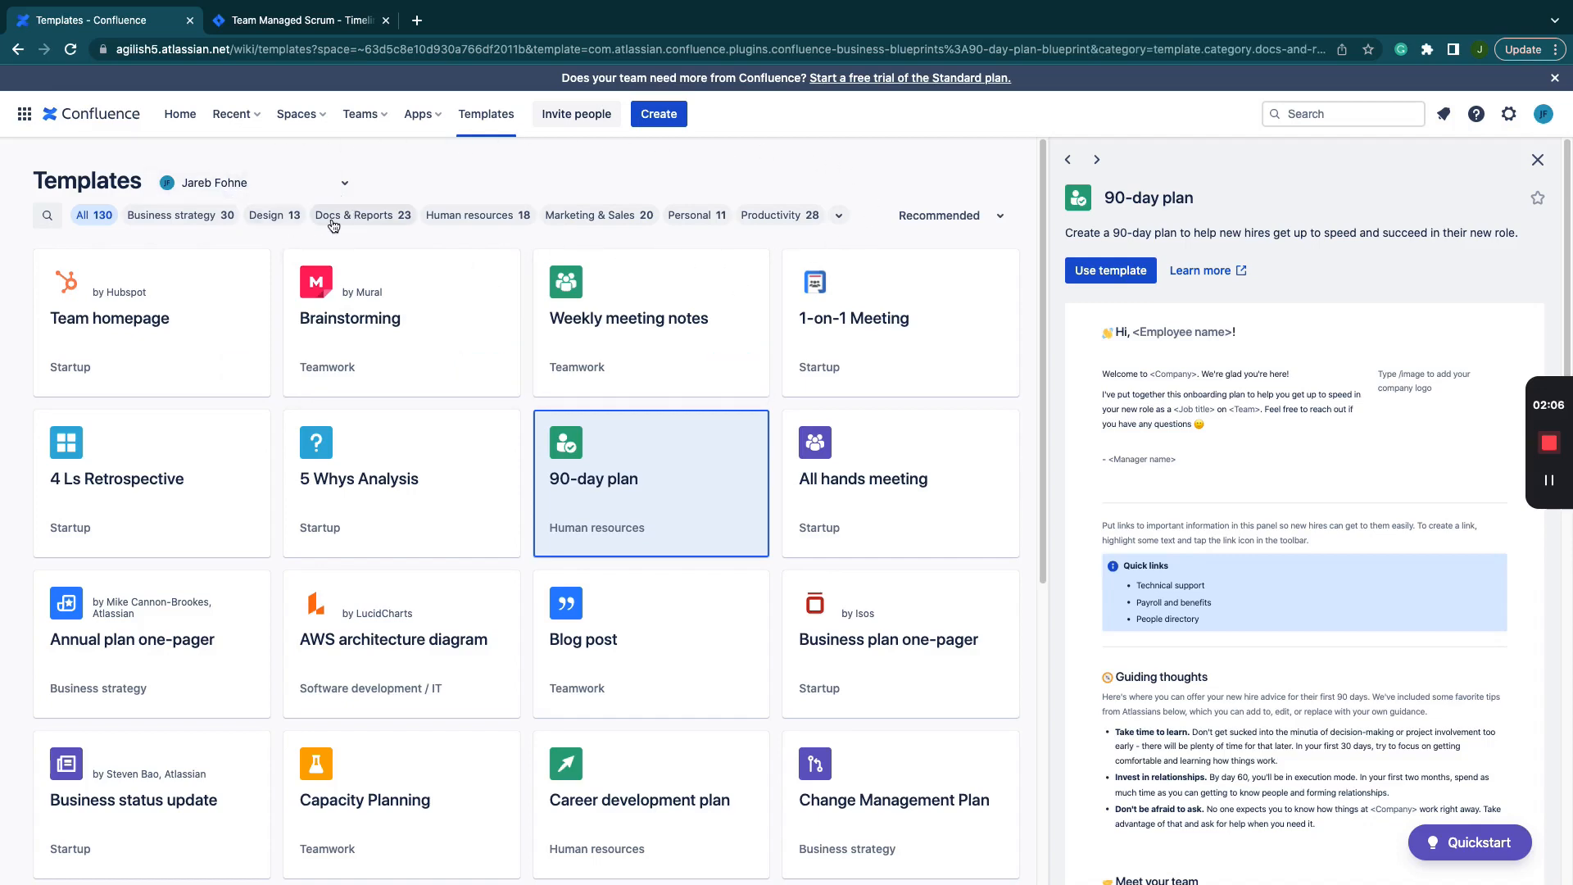
pyautogui.click(277, 218)
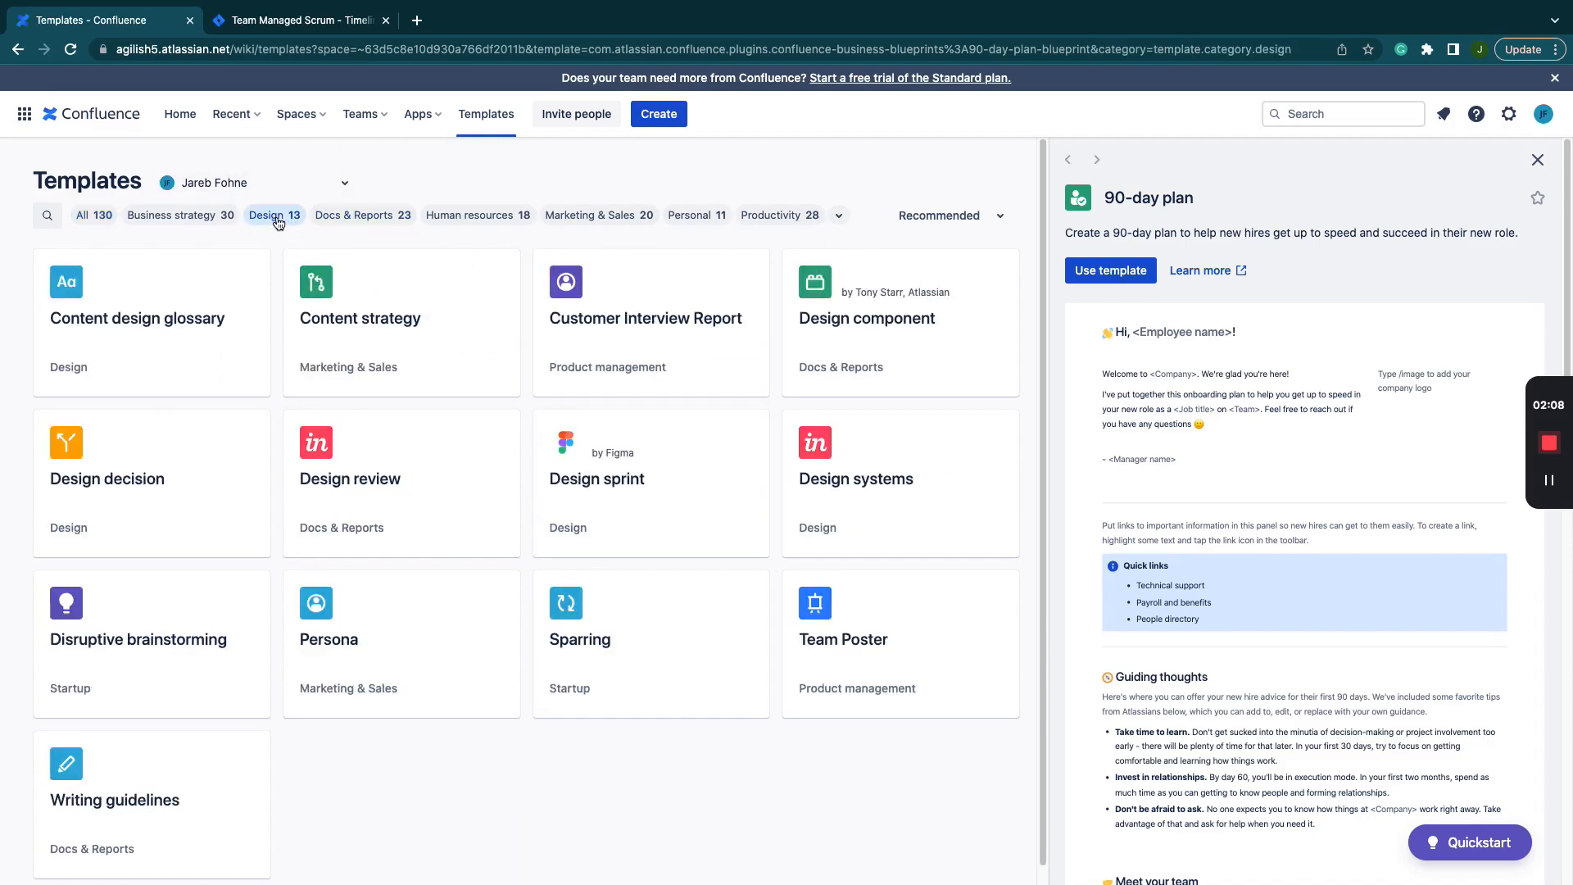
pyautogui.click(190, 217)
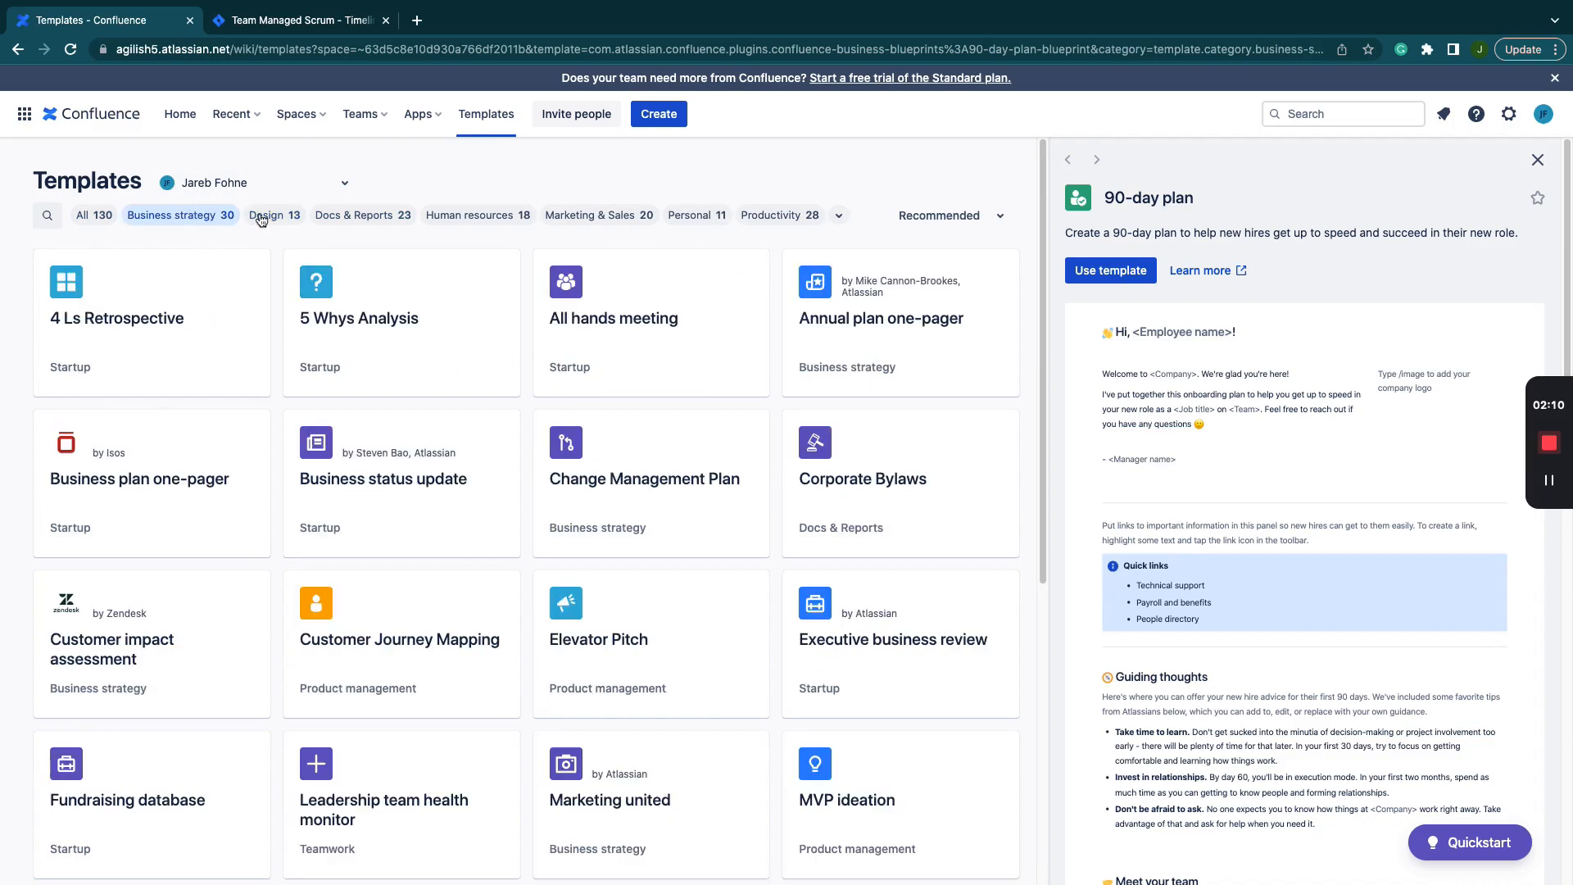
pyautogui.click(836, 217)
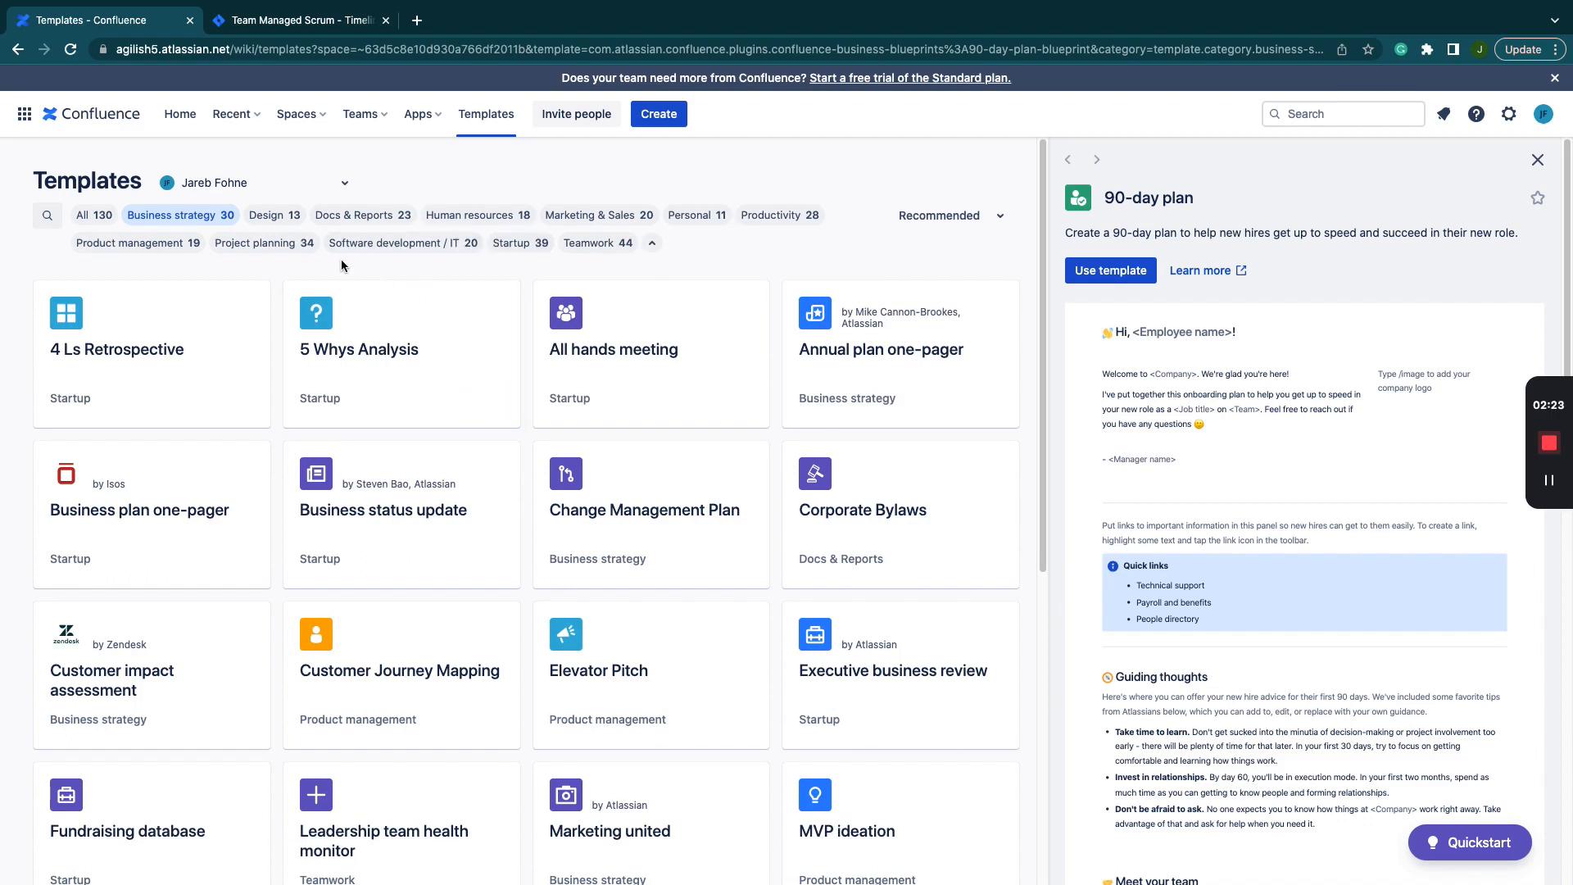
# Filter the templates to Product management and examine the Competitive analysis template's preview down through its Marketing Strategies section.
pyautogui.click(162, 243)
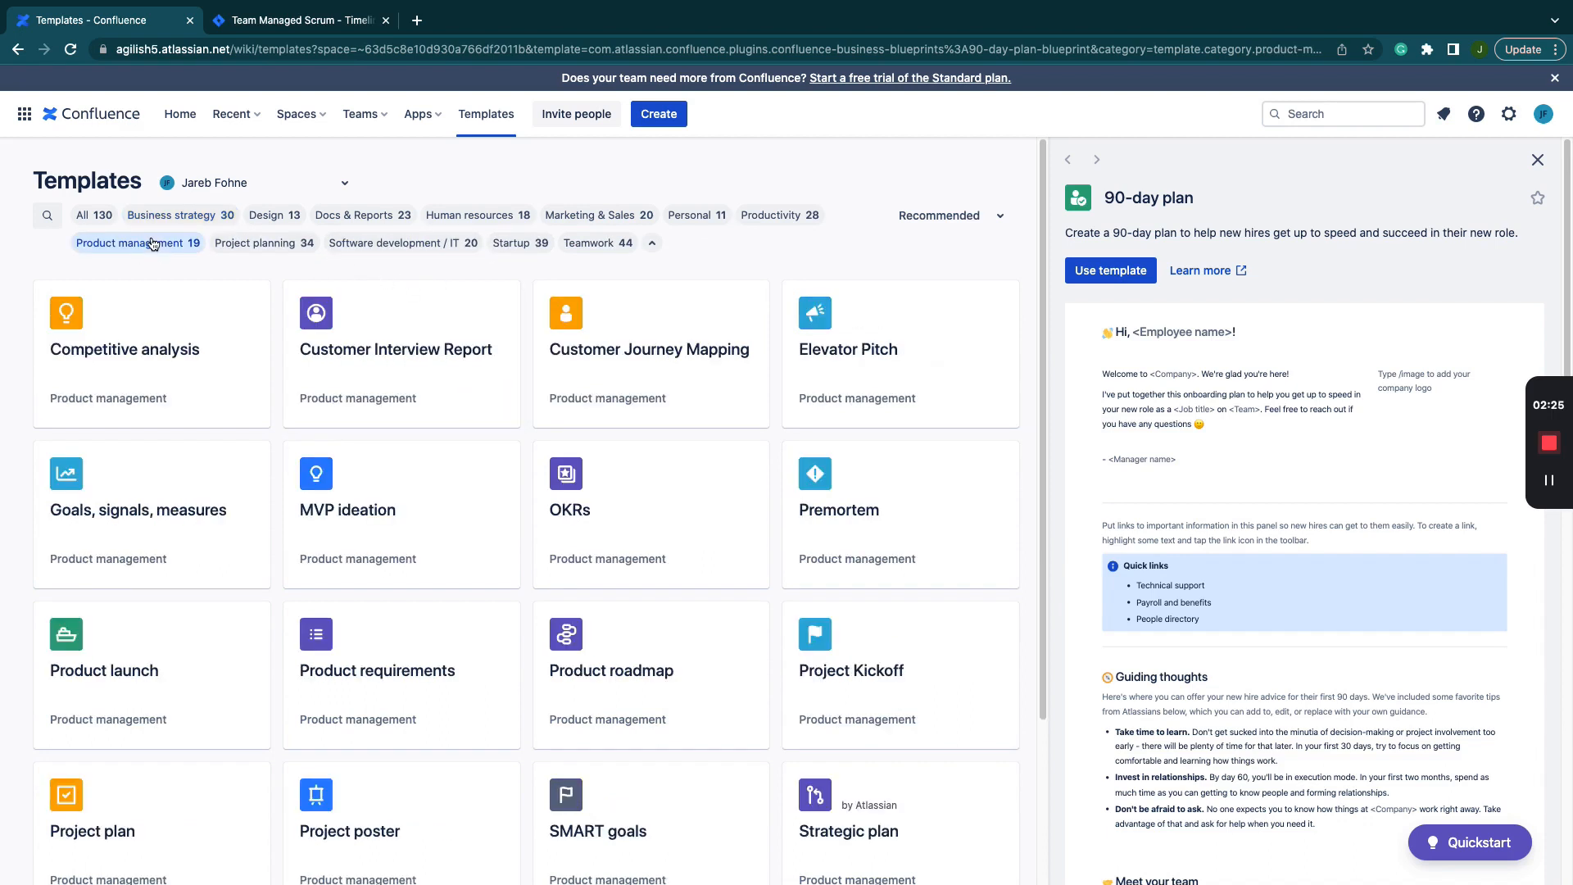
pyautogui.click(211, 328)
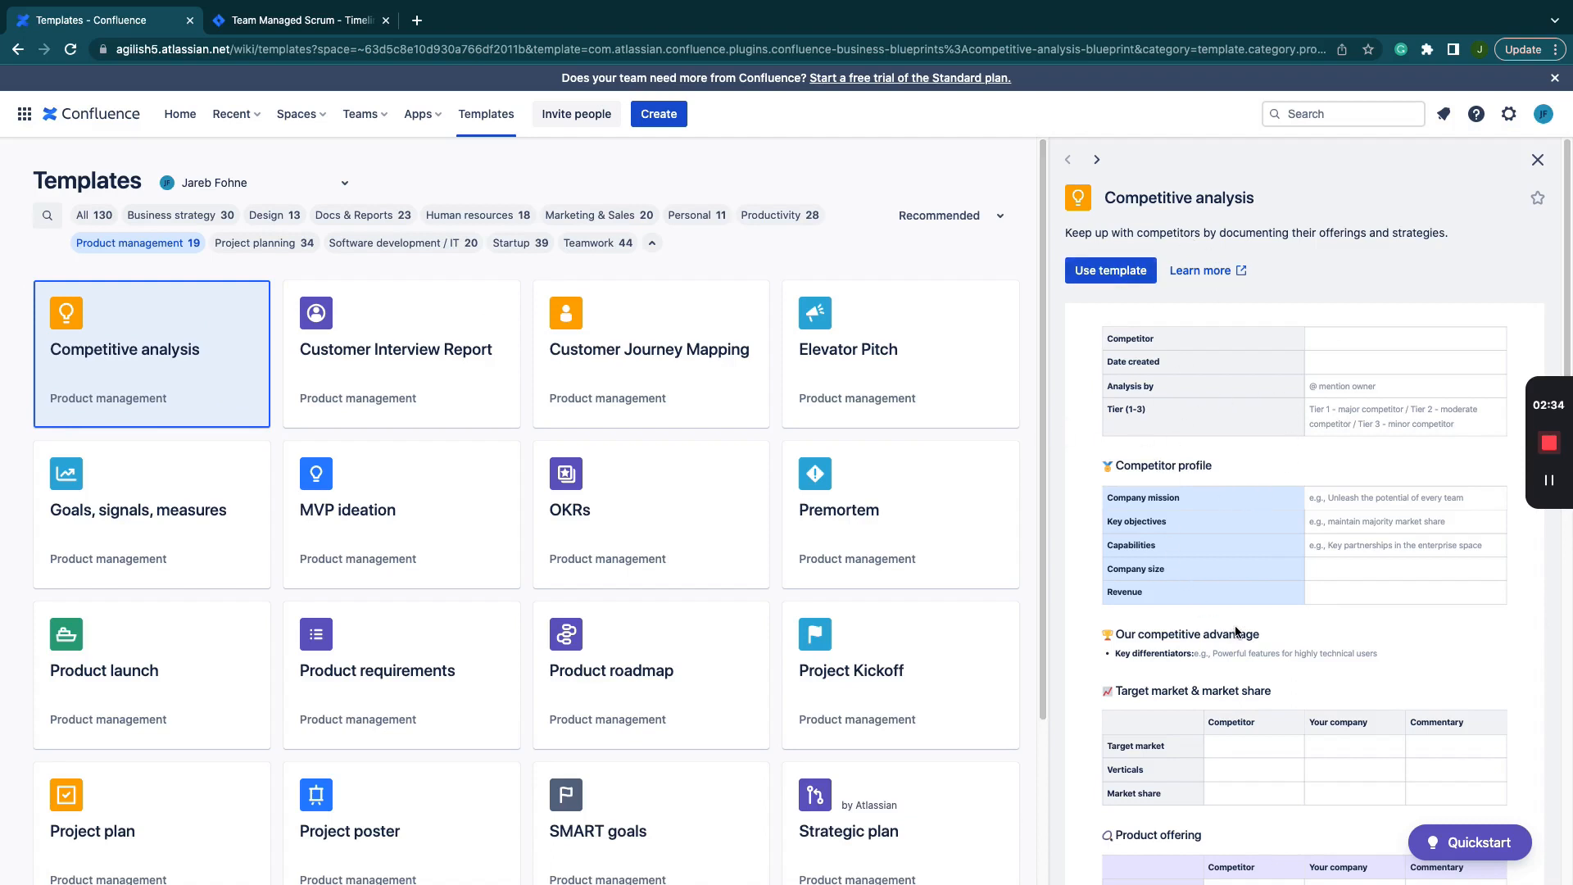
pyautogui.scroll(-3, 1274, 607)
pyautogui.scroll(-4, 1274, 606)
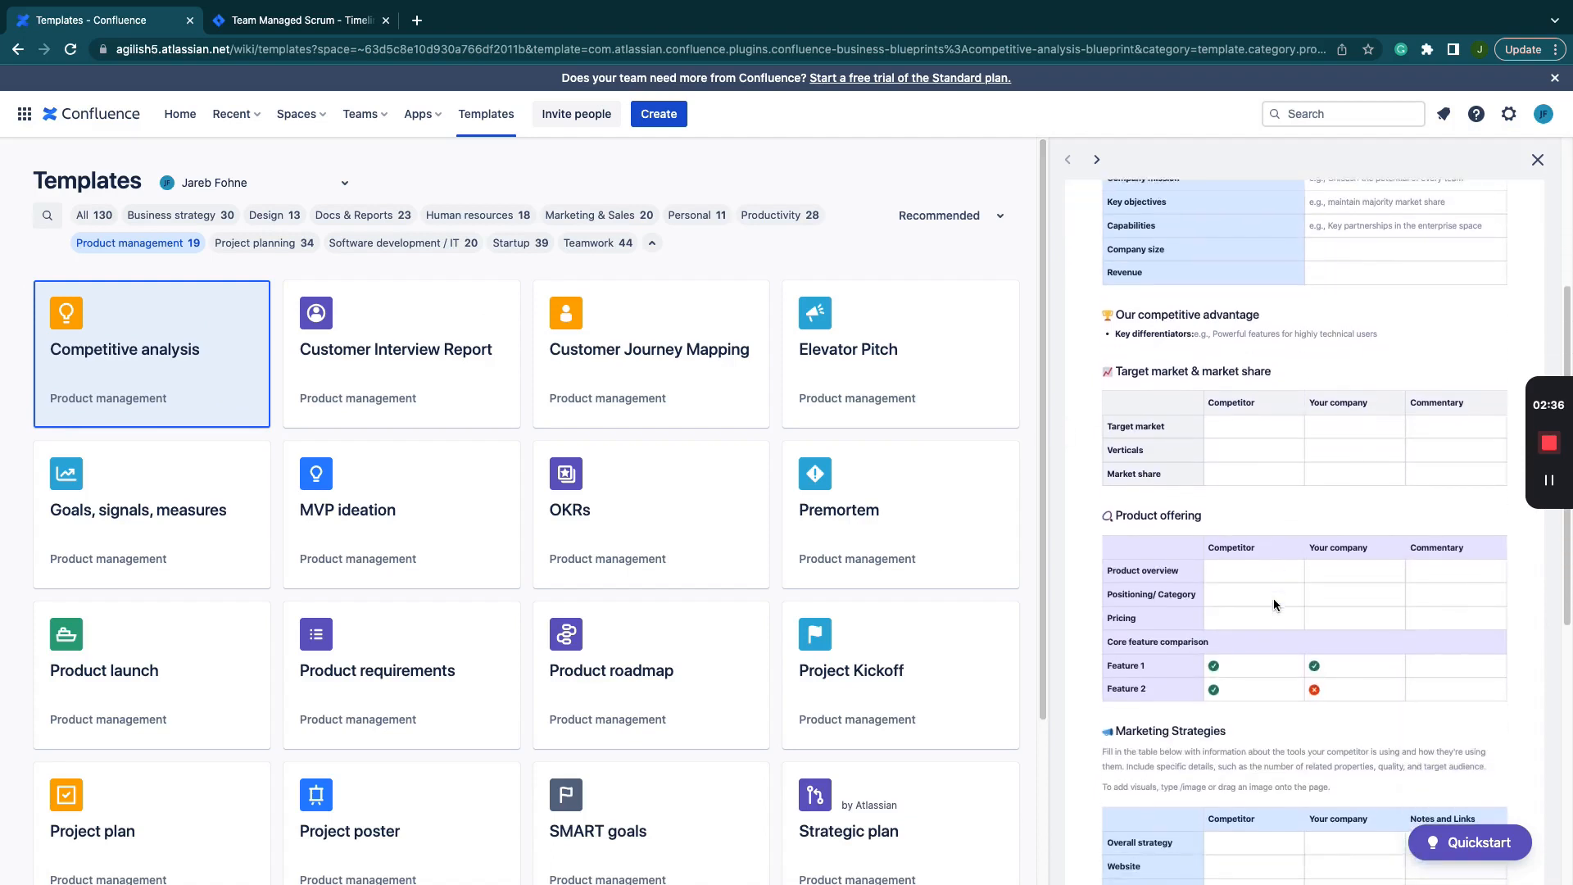
pyautogui.scroll(-2, 1274, 606)
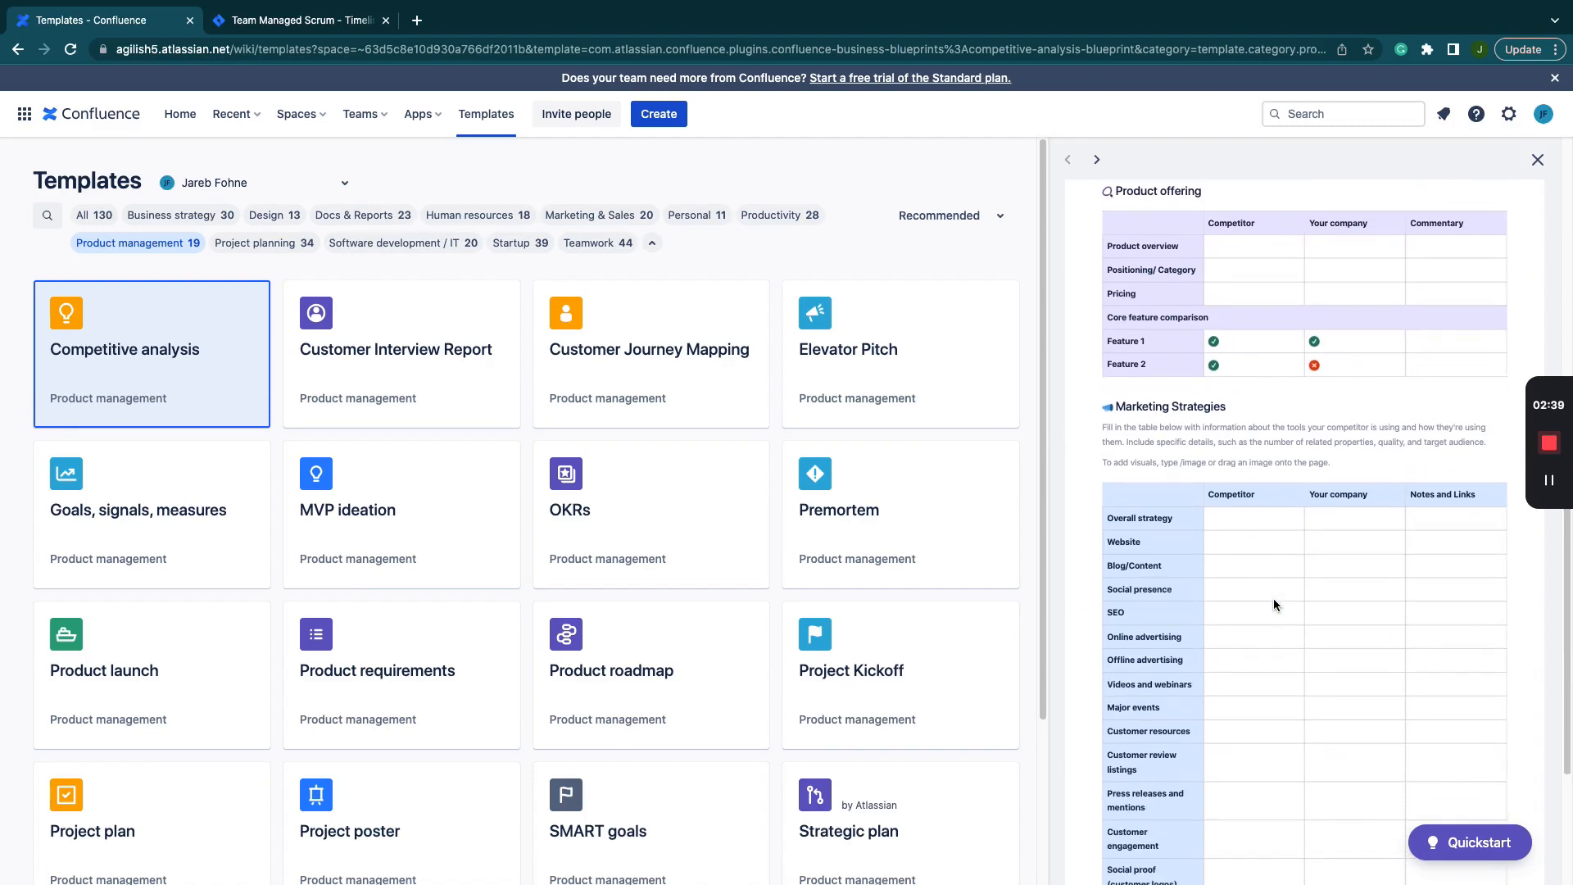
# Create a page from the Weekly meeting notes template in the Project planning category.
pyautogui.click(233, 243)
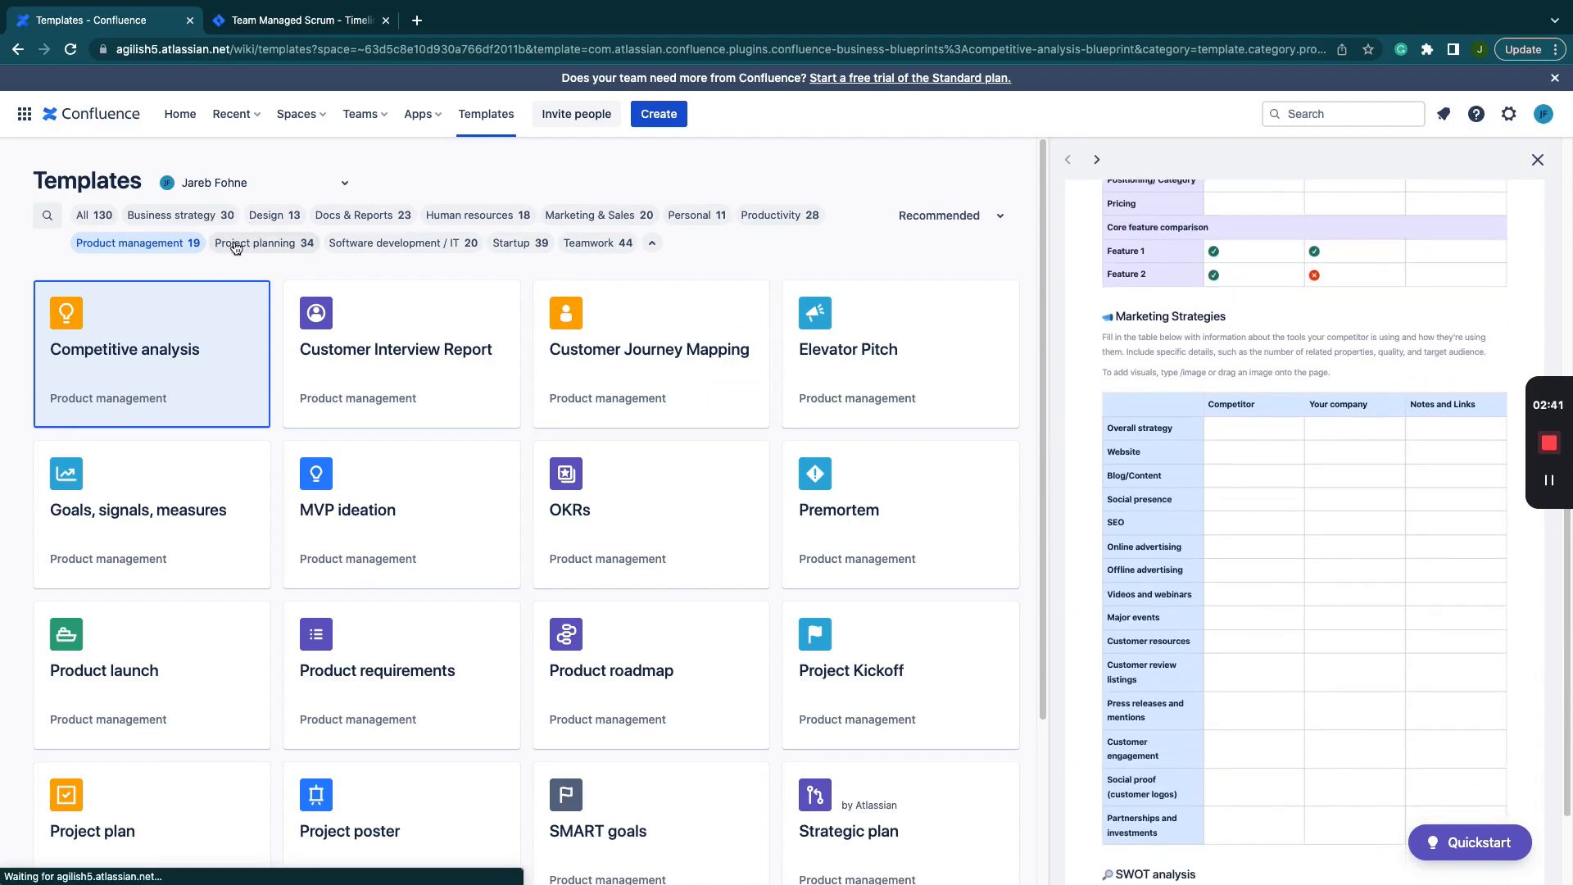
pyautogui.click(396, 369)
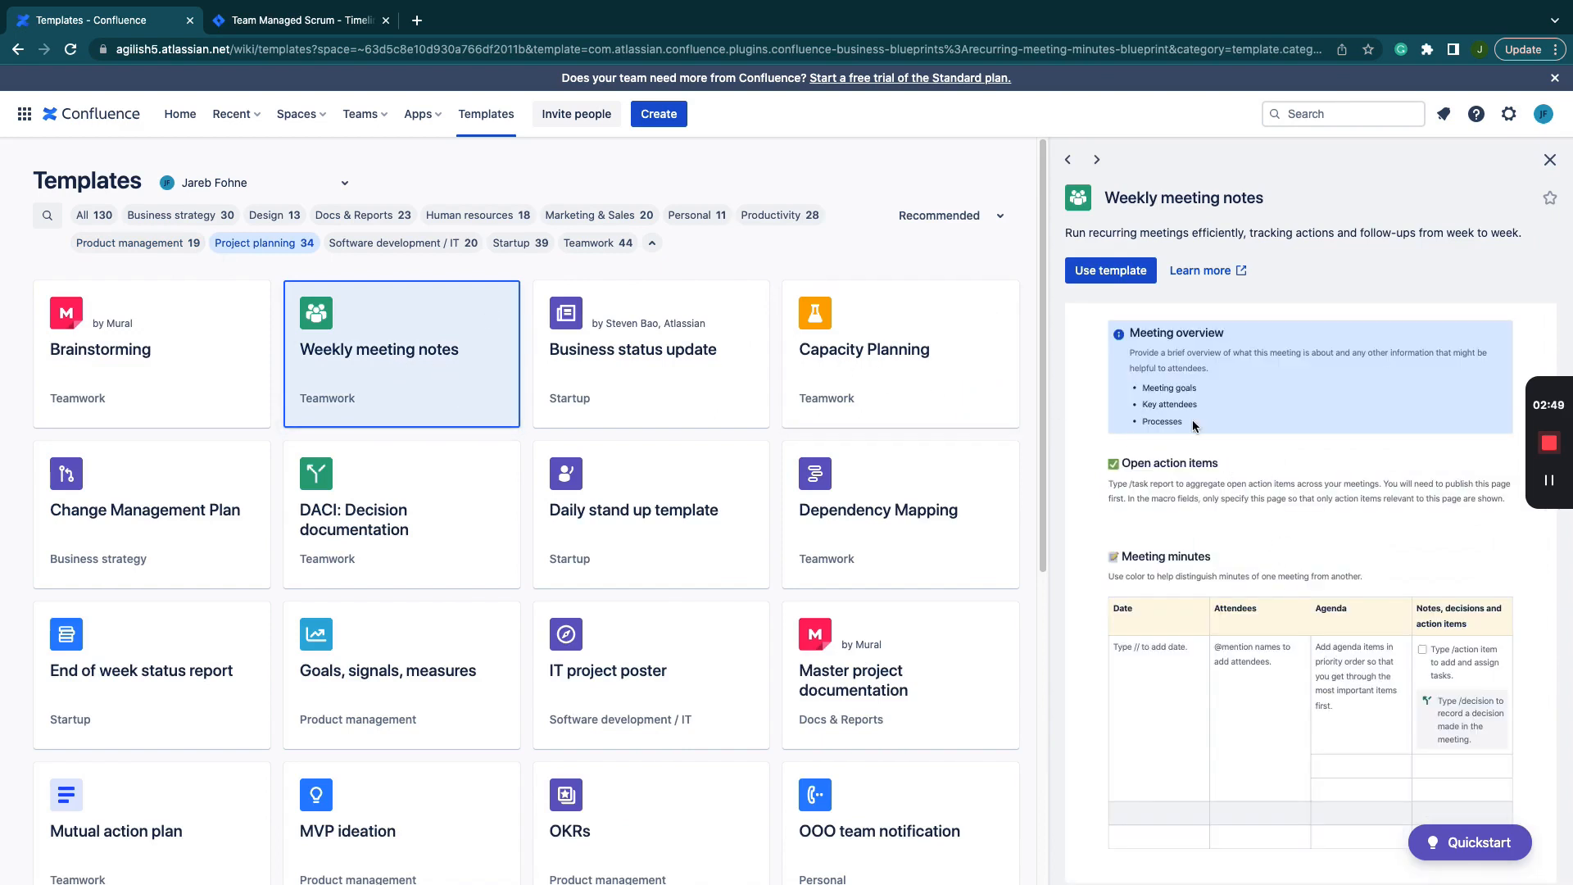
pyautogui.click(1107, 273)
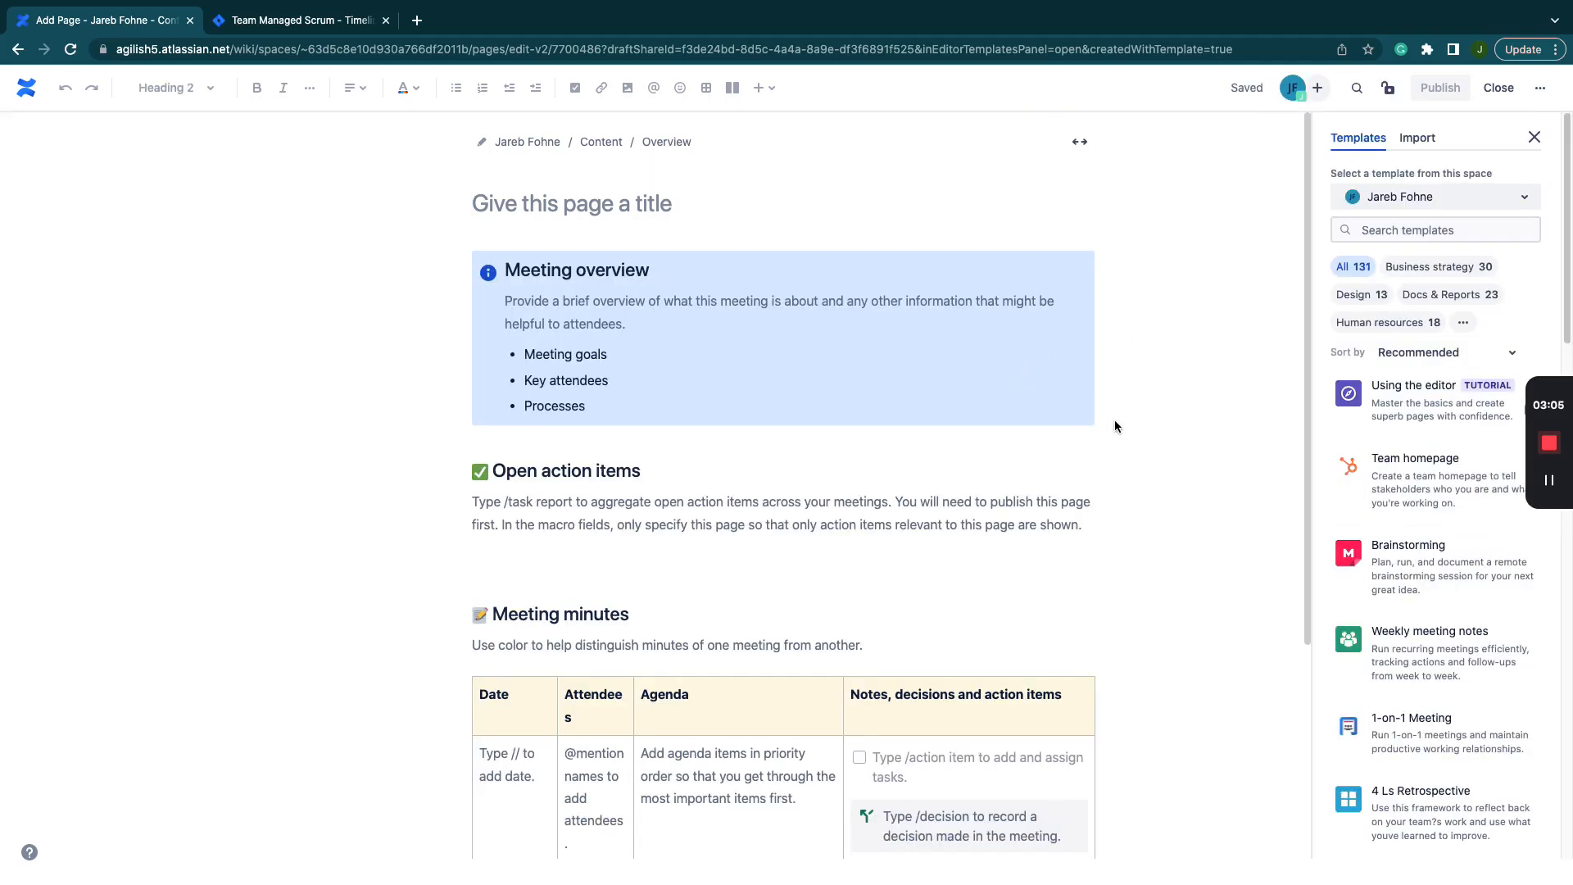
# Title the new page "This is my first template".
pyautogui.write('This is ')
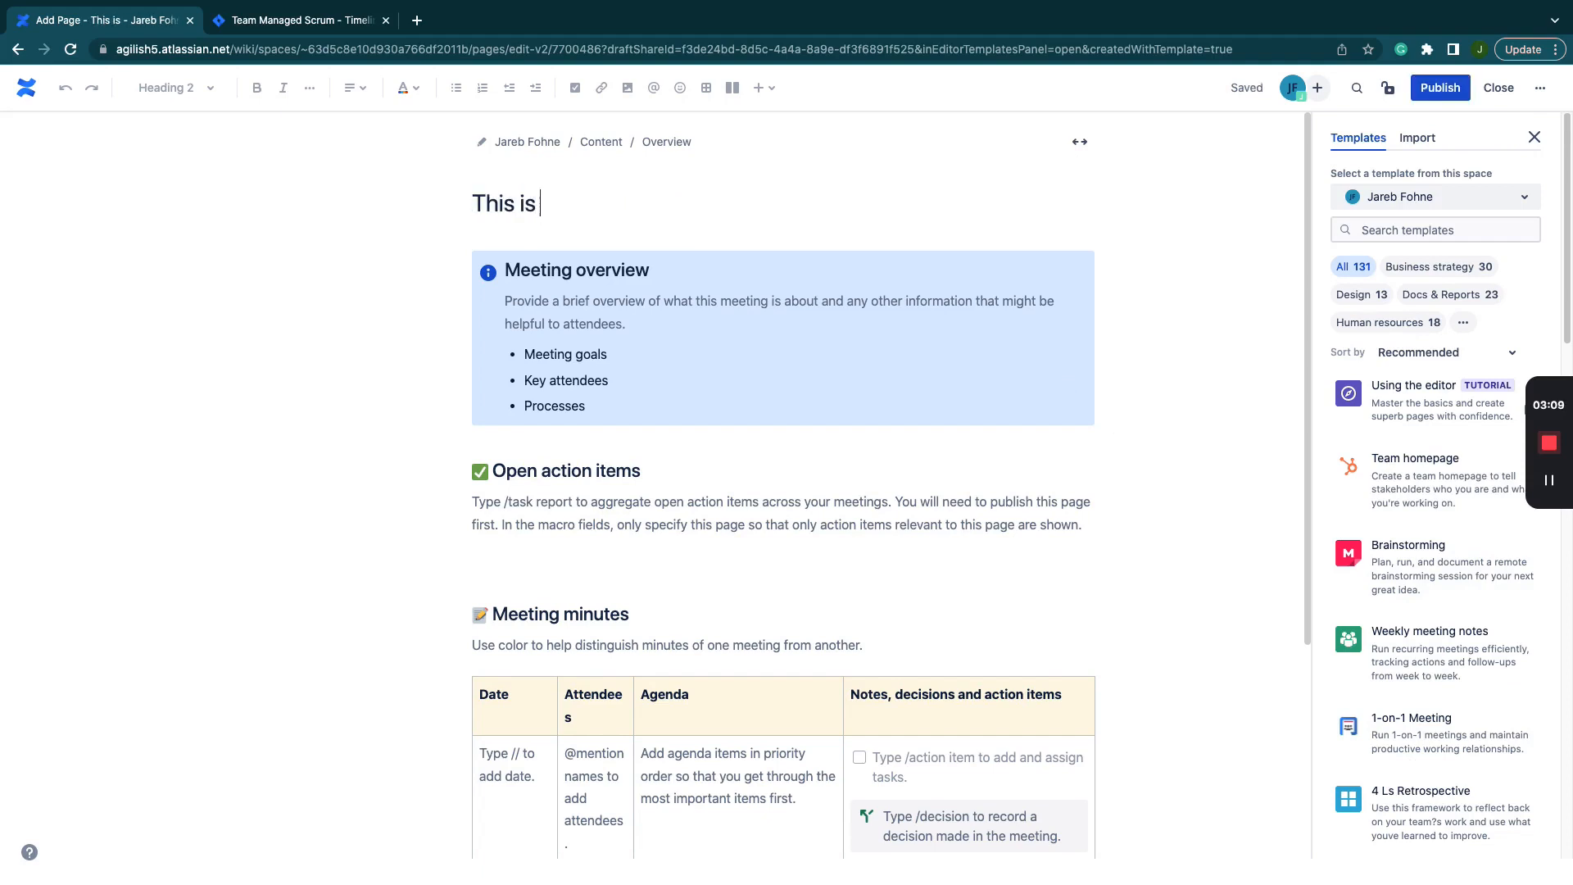
pyautogui.write('my first tem')
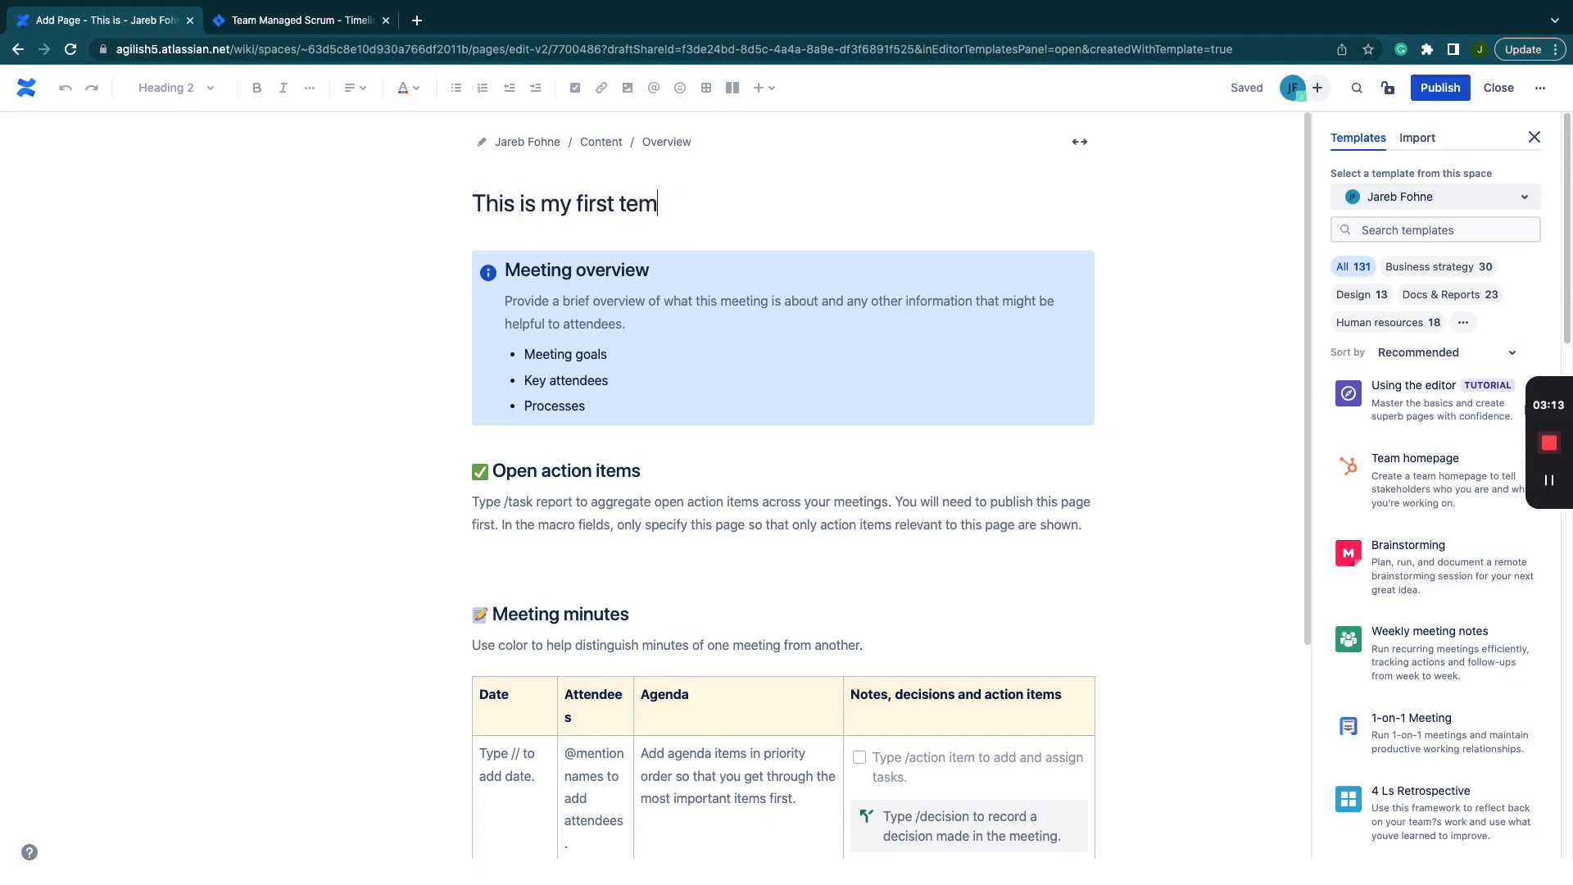
pyautogui.write('plate')
pyautogui.click(620, 519)
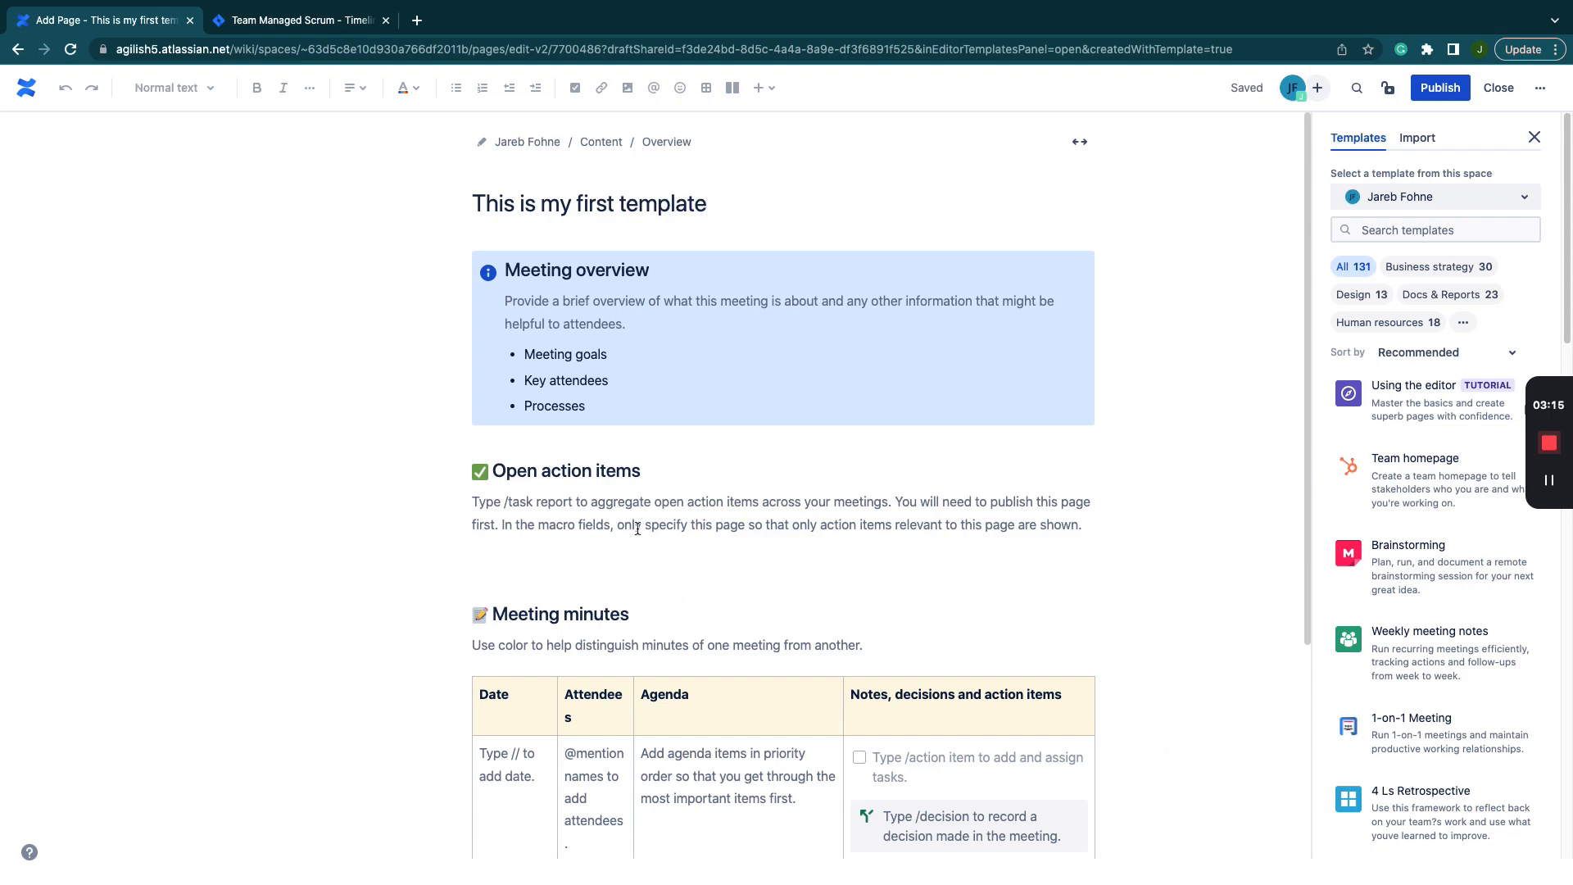
pyautogui.click(631, 508)
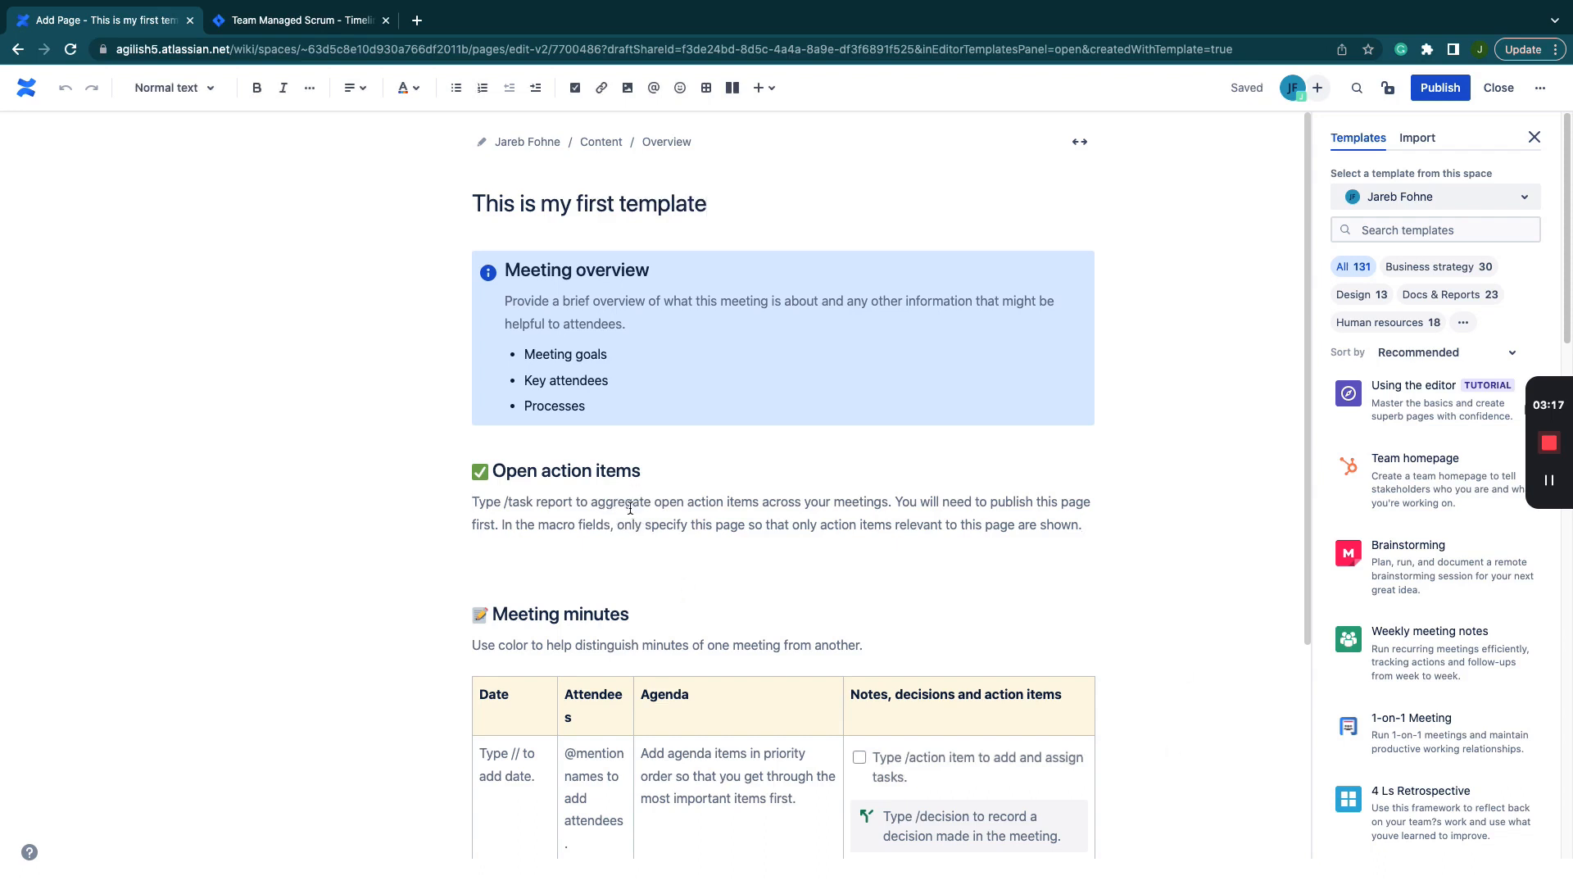
pyautogui.write('@jare')
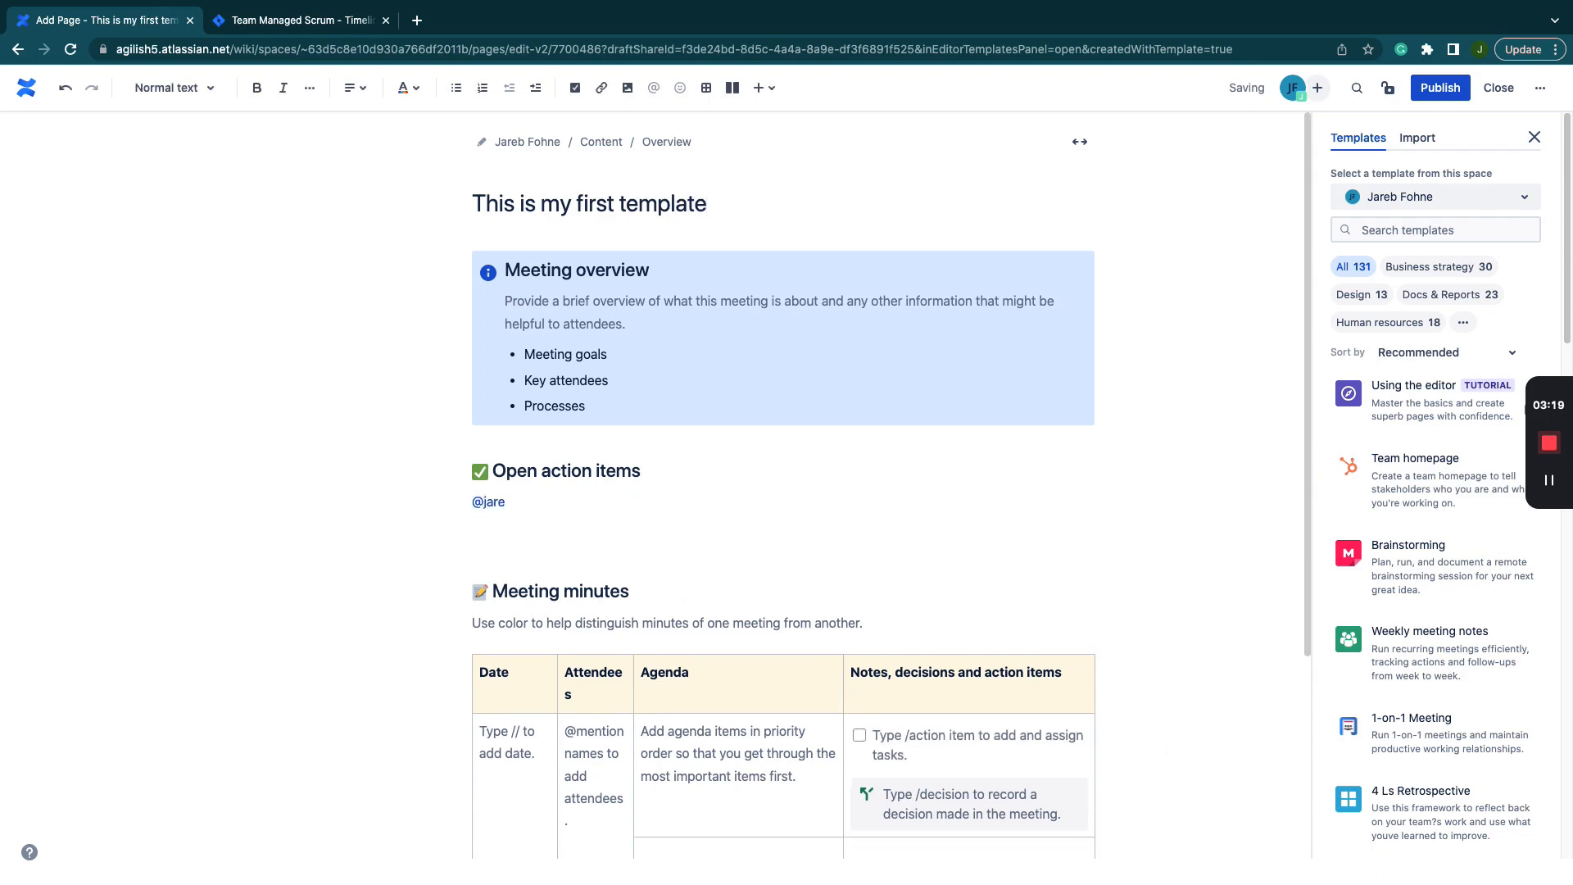
pyautogui.press('Return')
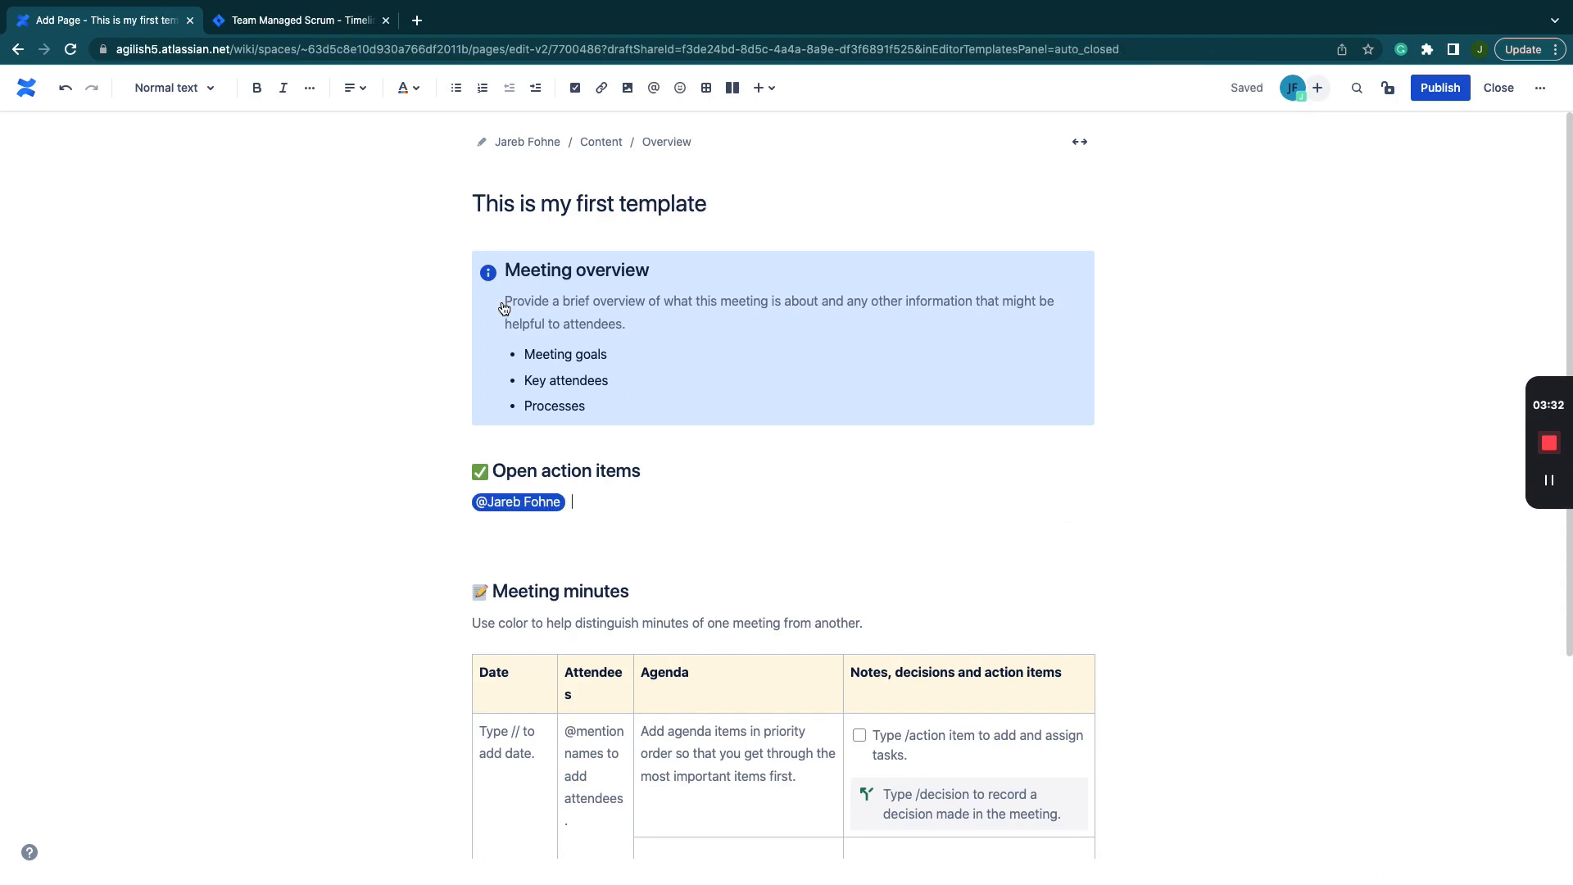
# Copy the link to Jira issue TMS-9 from the Team Managed Scrum timeline and add "needs to complete" plus that link after the Confluence page's mention.
pyautogui.click(297, 22)
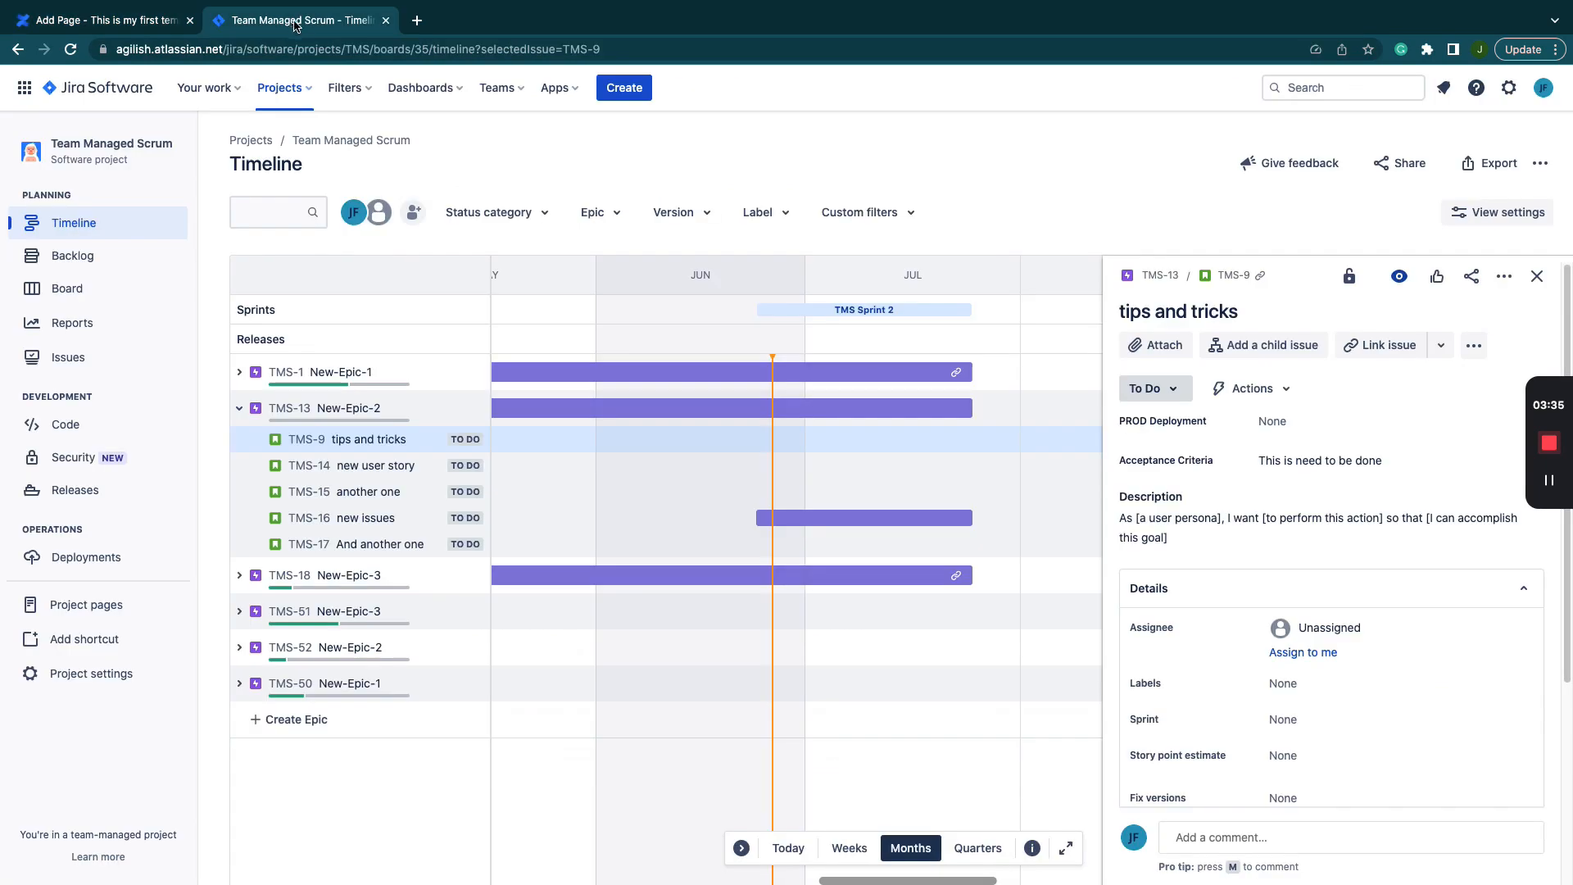
pyautogui.click(1262, 279)
pyautogui.click(129, 24)
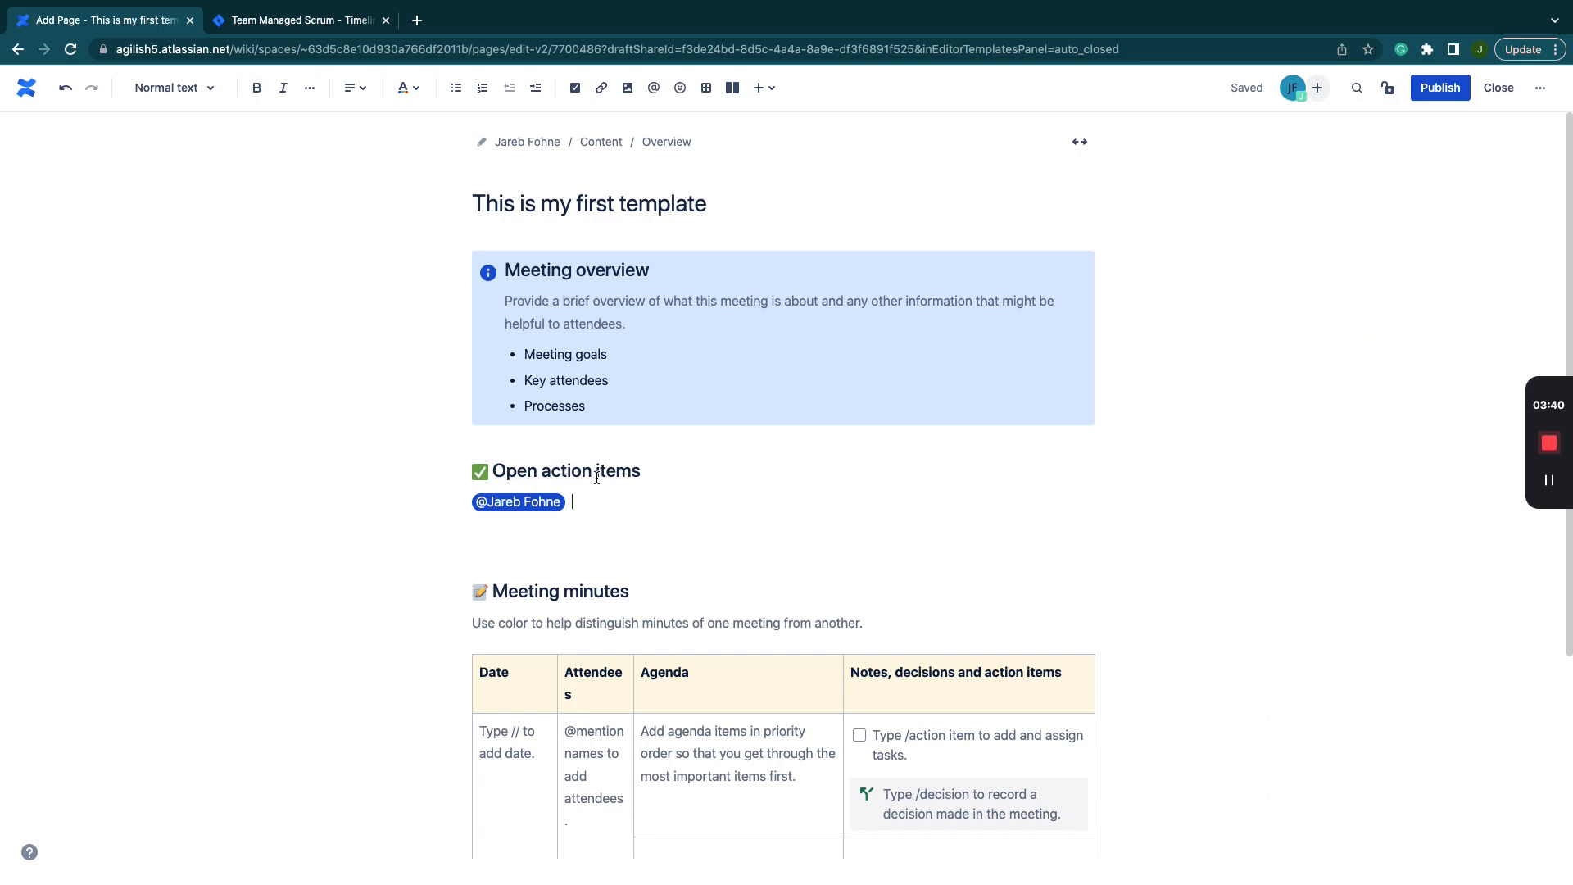
pyautogui.write('needs to complete')
pyautogui.hotkey('ctrl', 'v')
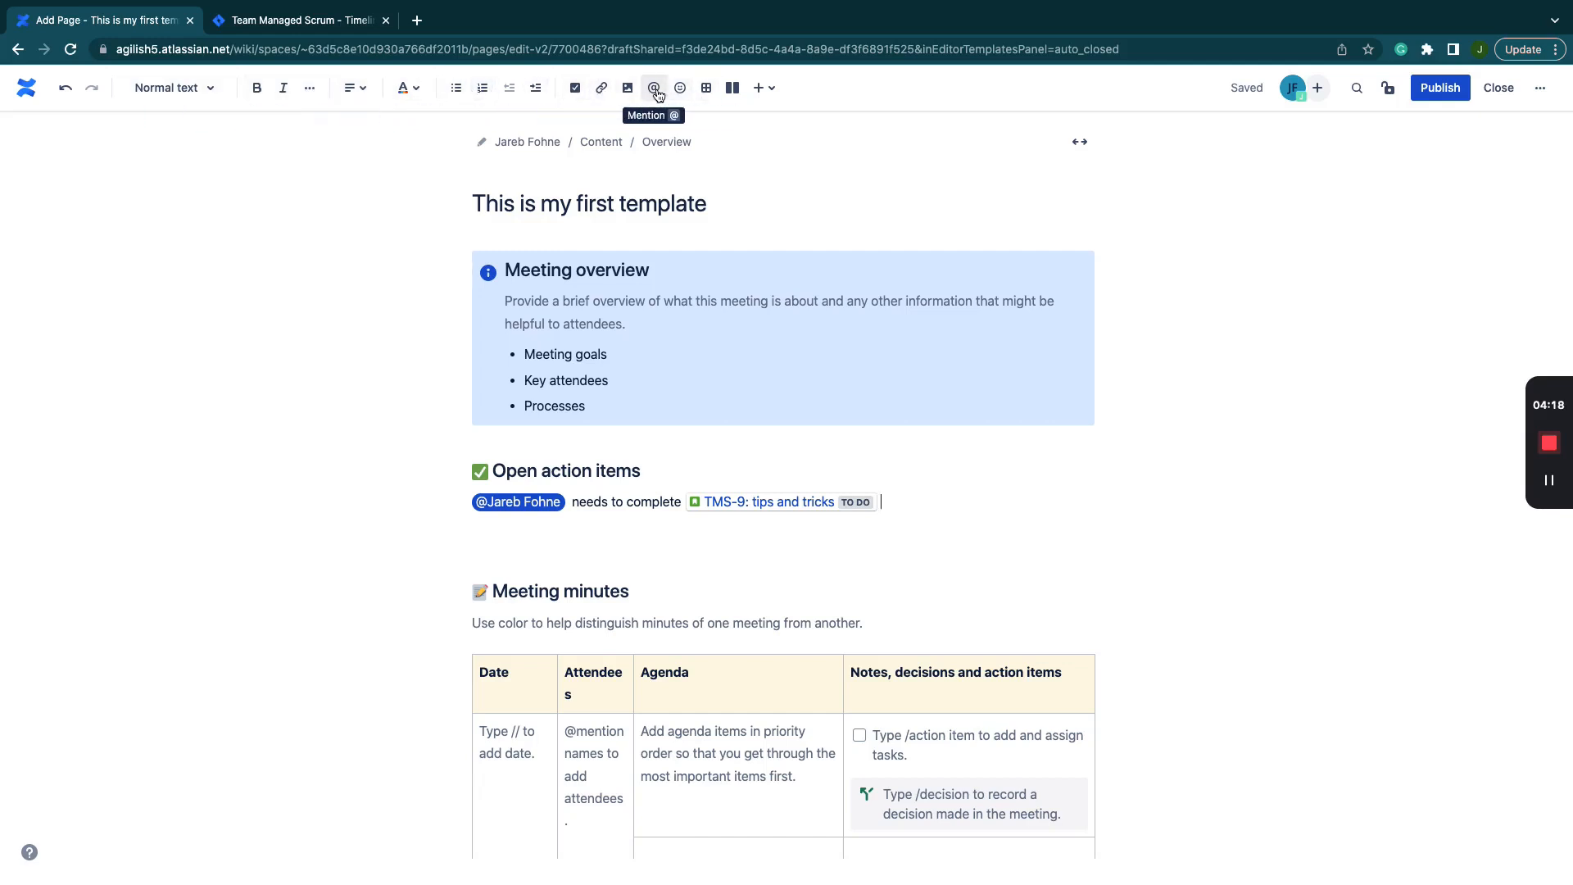
# Examine the full list of insertable elements, including the Formatting, Reporting, Visuals & images and Confluence content categories.
pyautogui.click(778, 89)
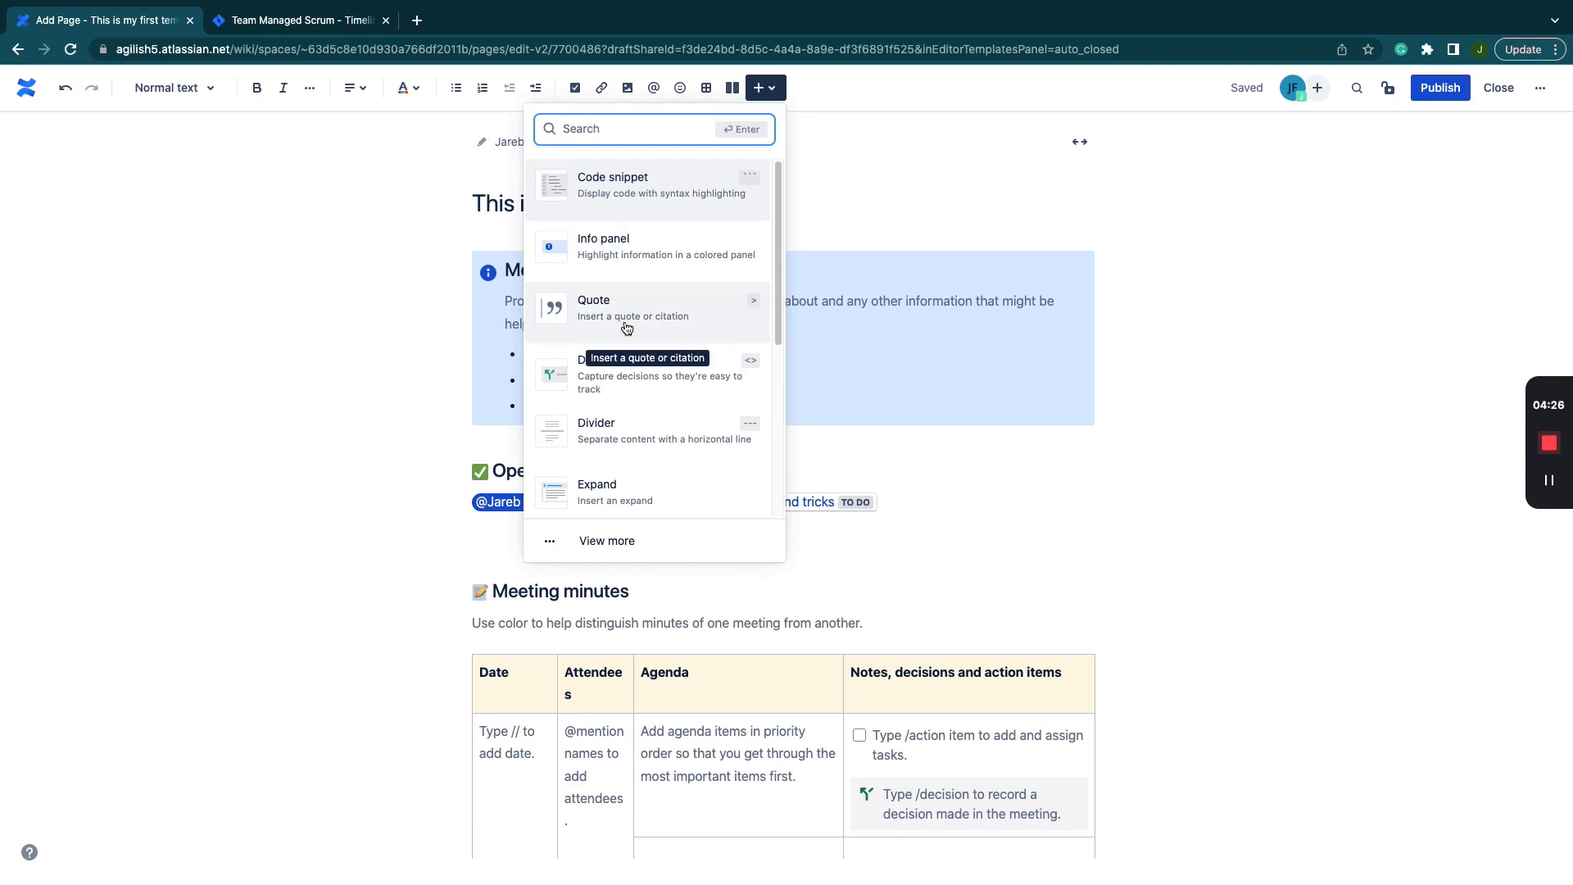
pyautogui.scroll(-4, 627, 397)
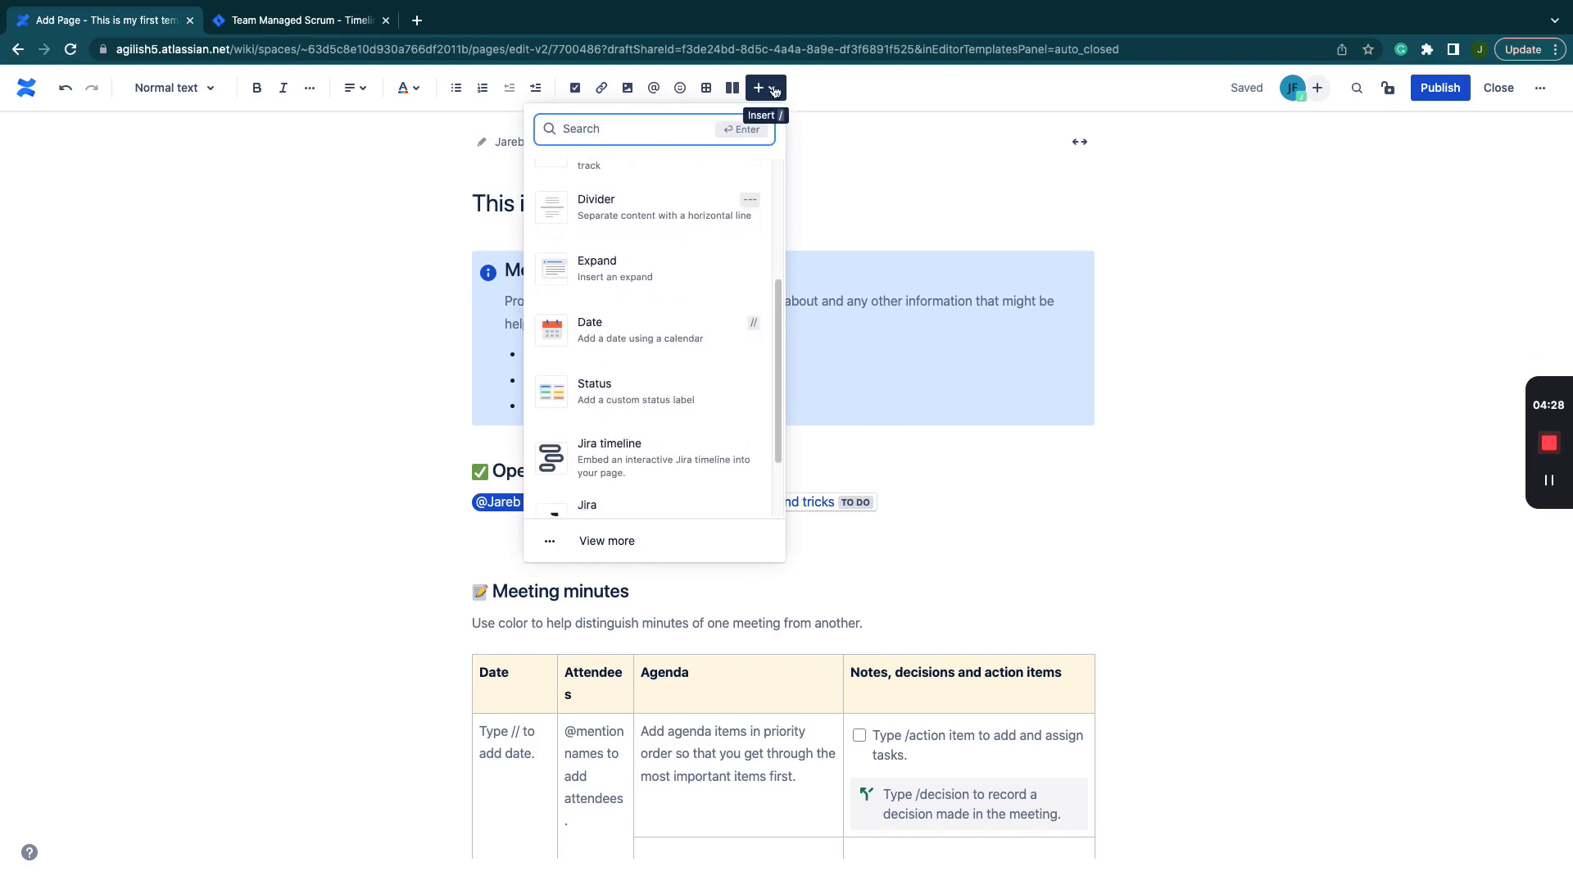
pyautogui.scroll(-1, 626, 401)
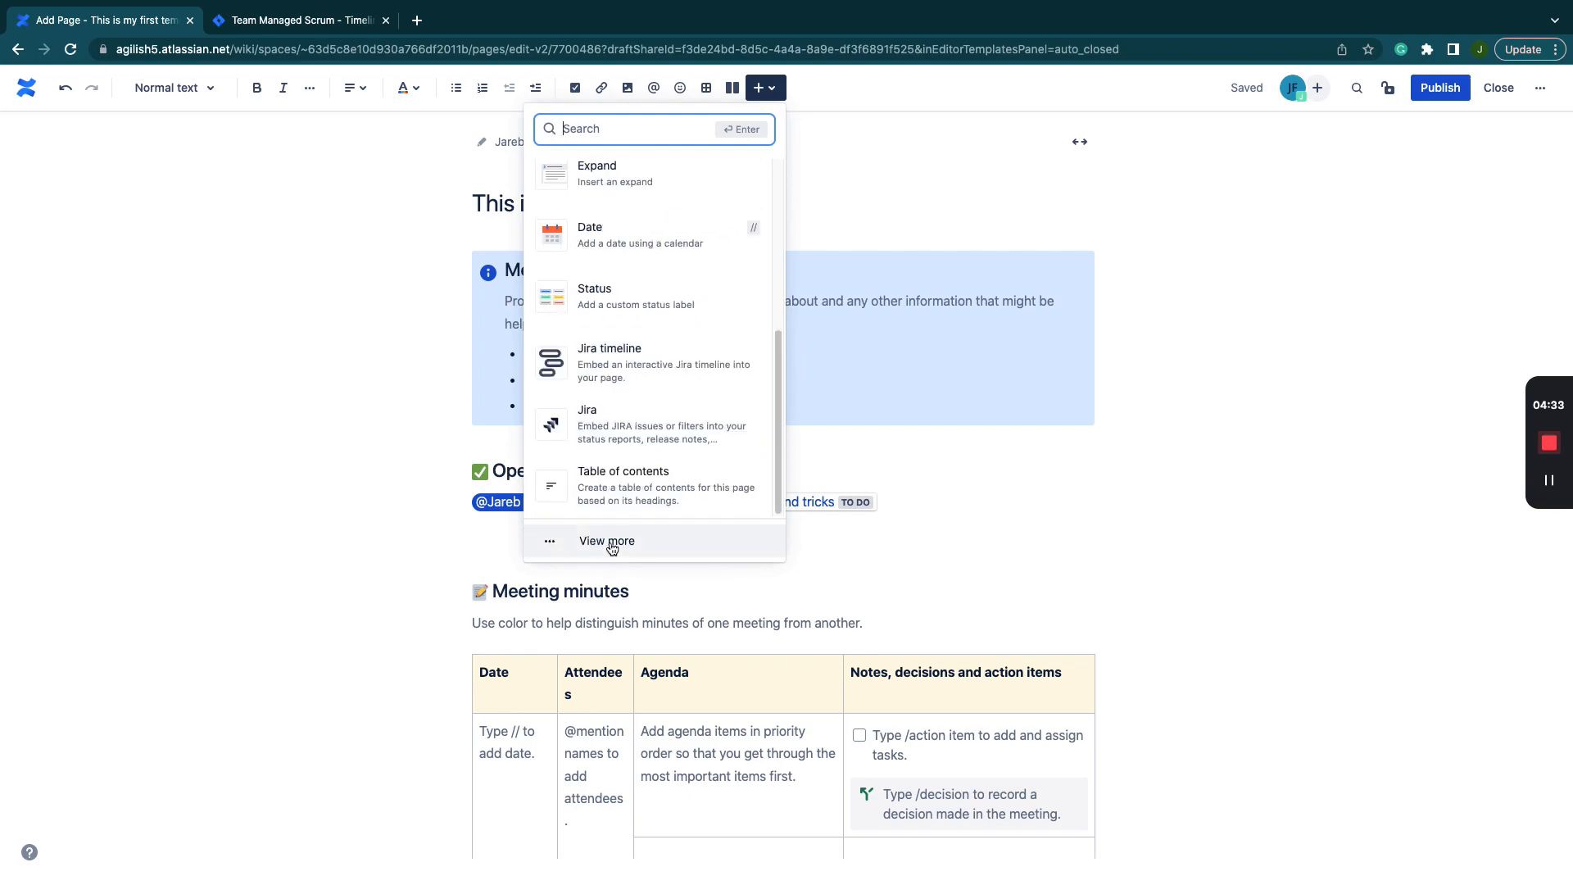
pyautogui.click(610, 541)
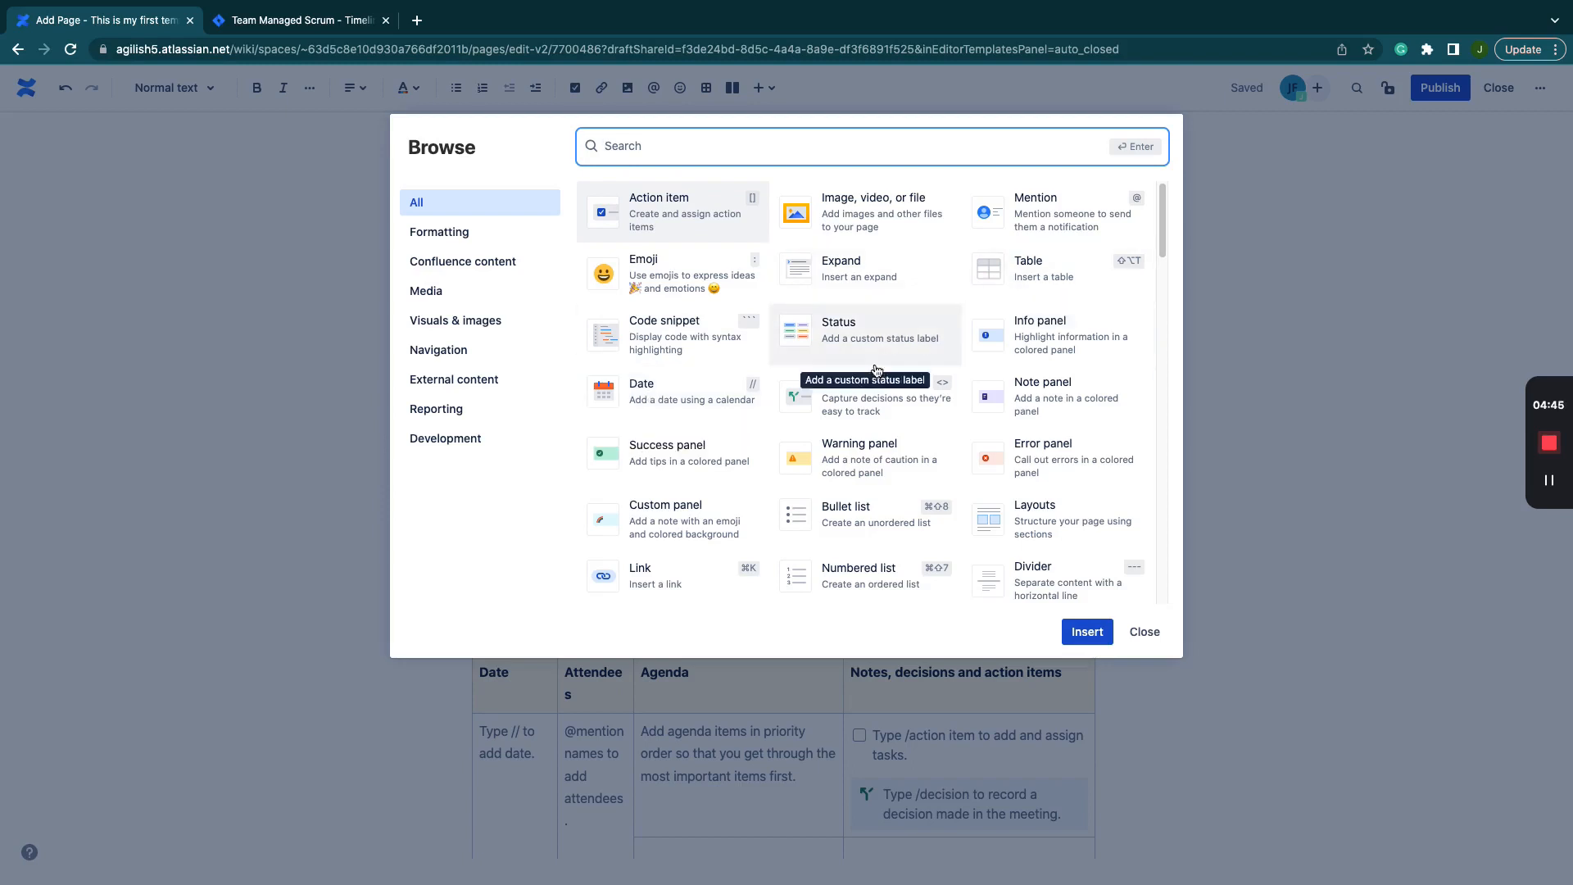
pyautogui.click(433, 237)
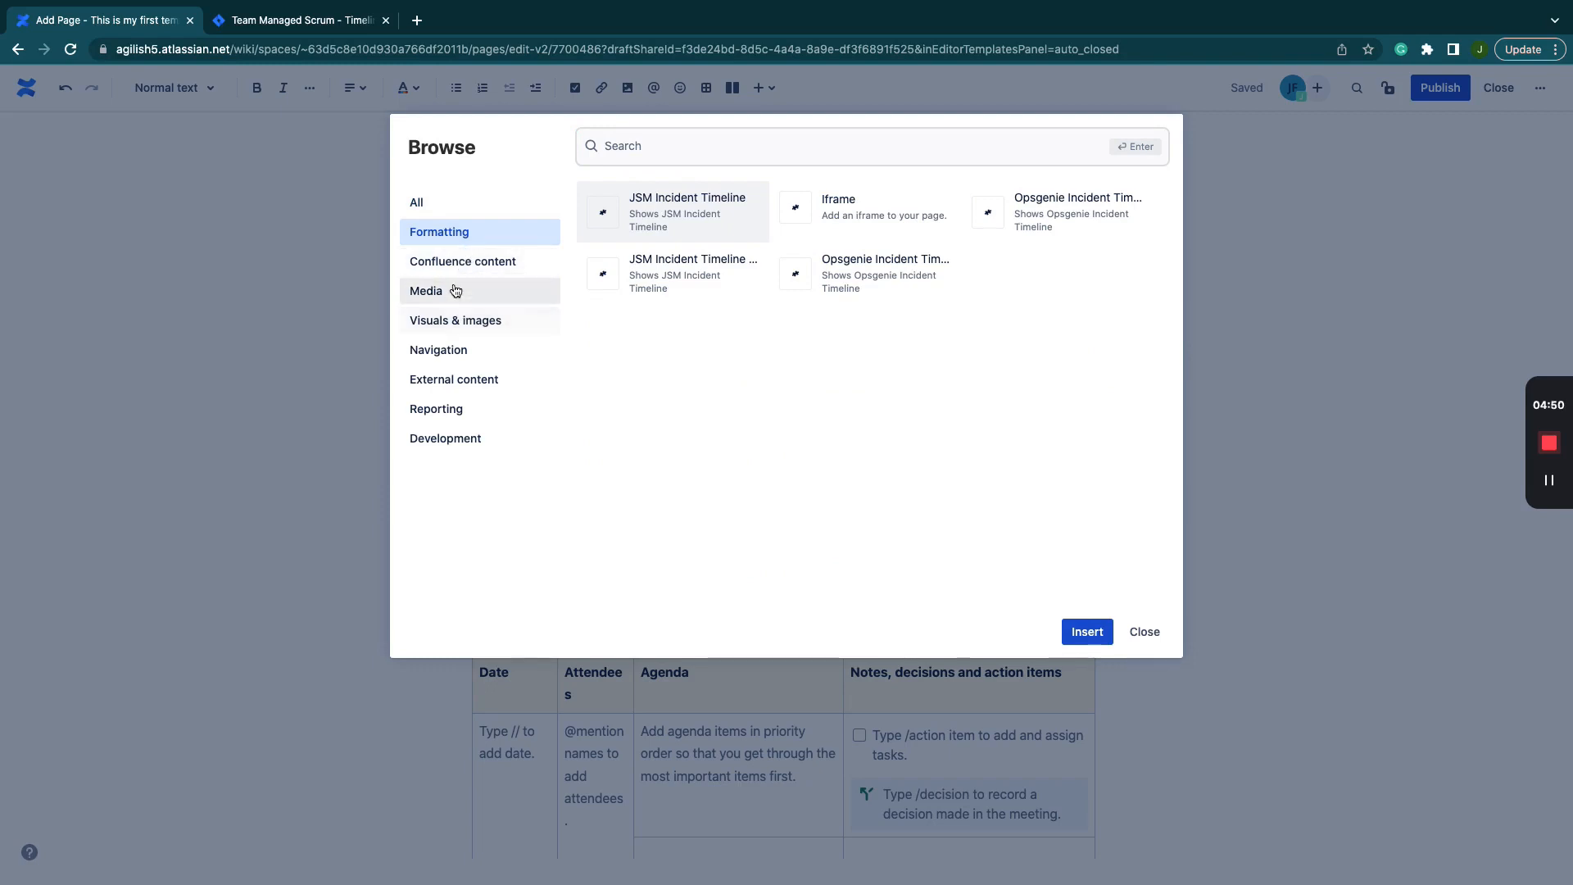
pyautogui.click(439, 419)
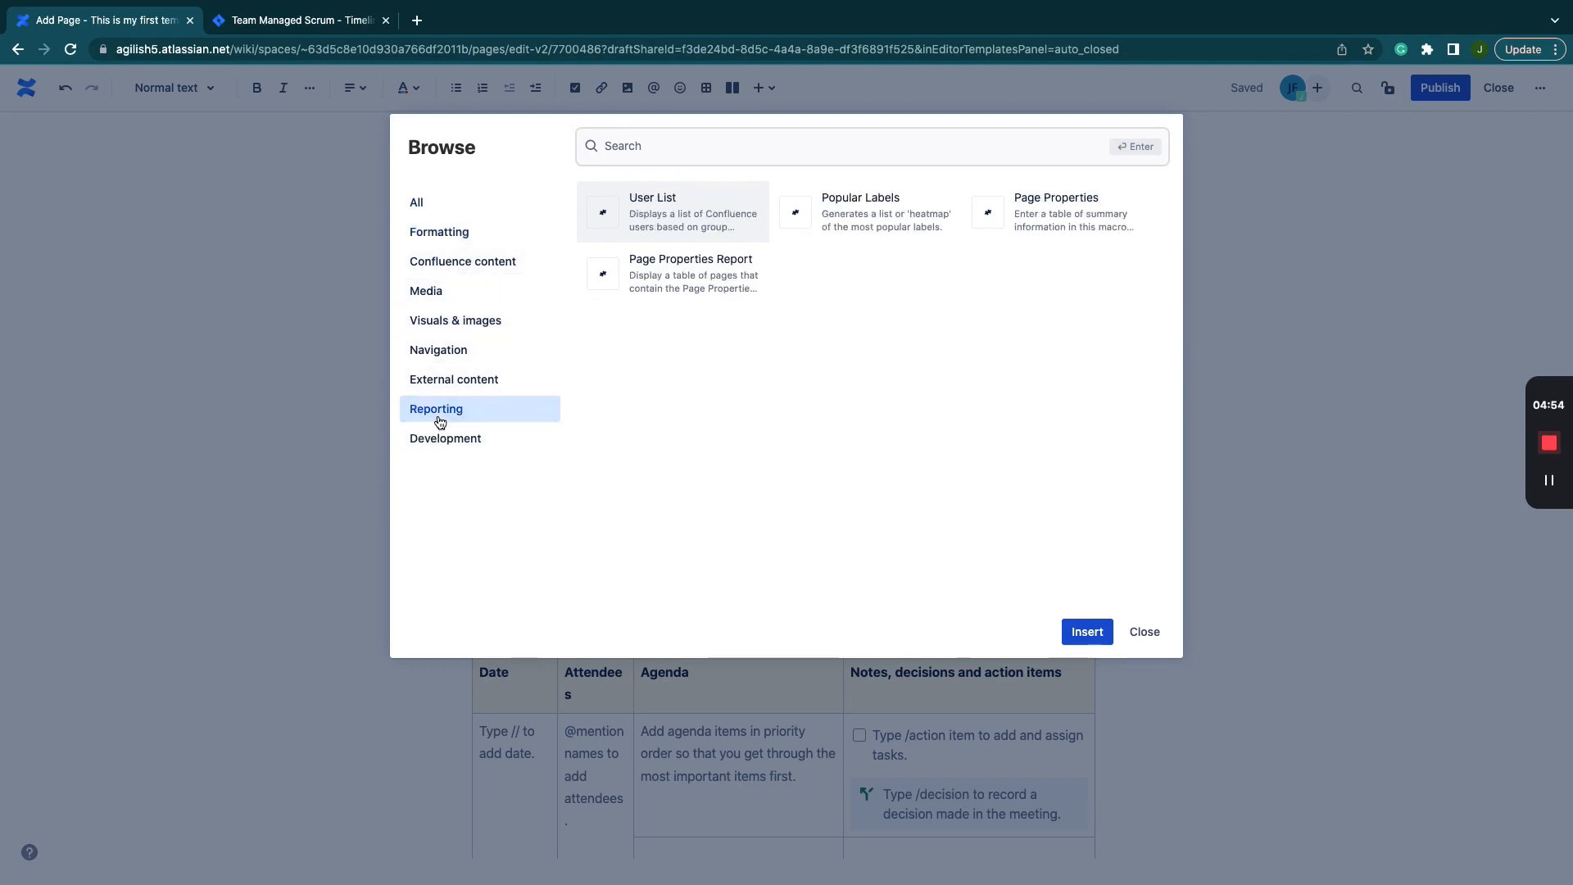
pyautogui.click(432, 233)
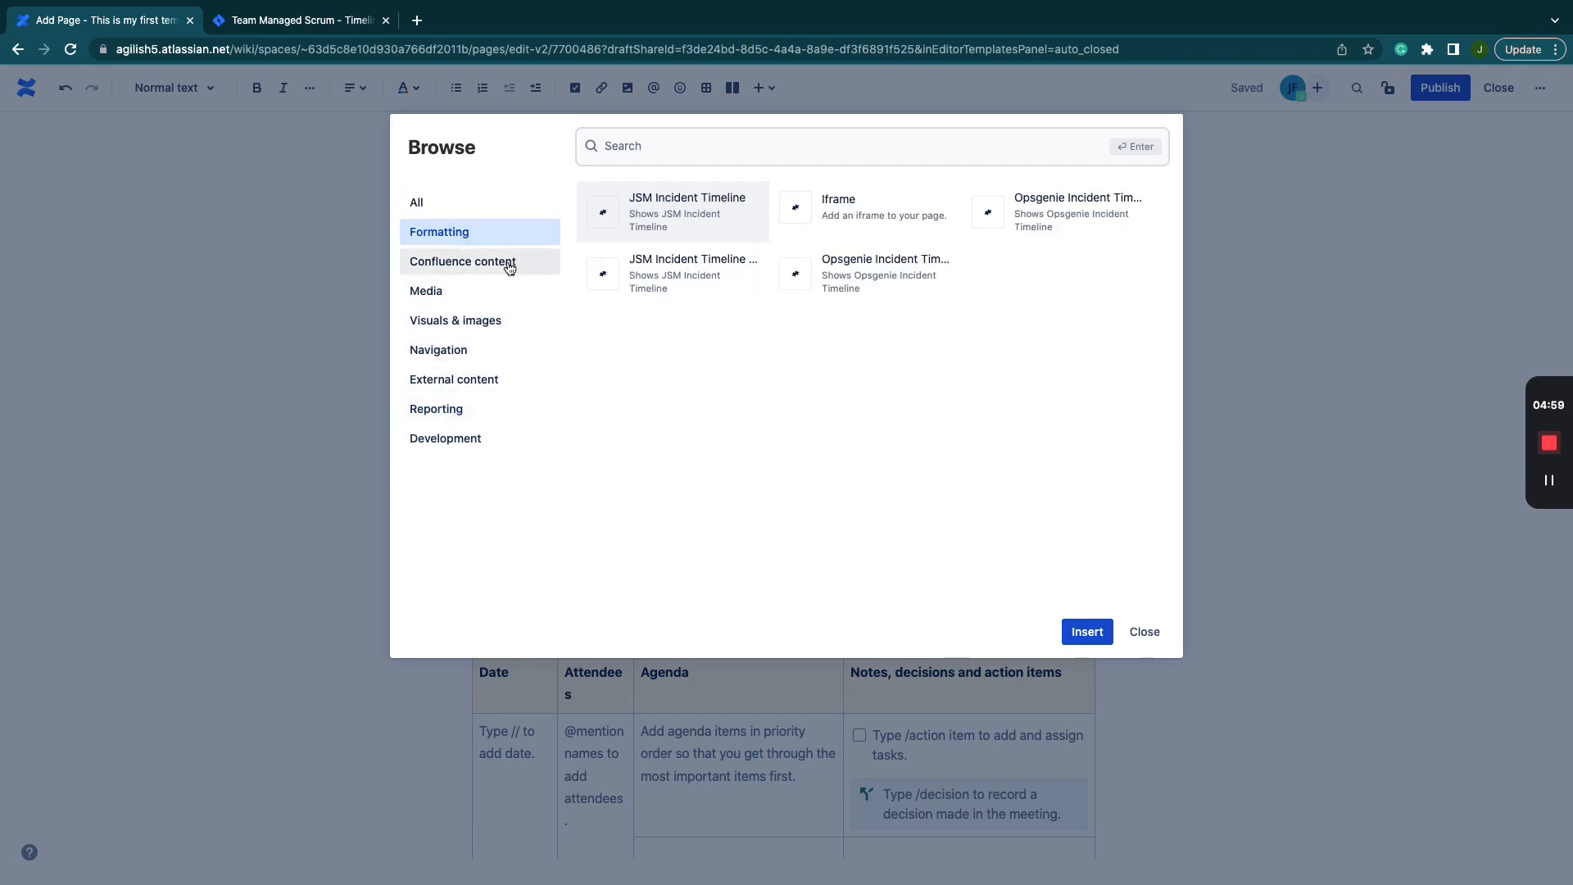
pyautogui.click(466, 319)
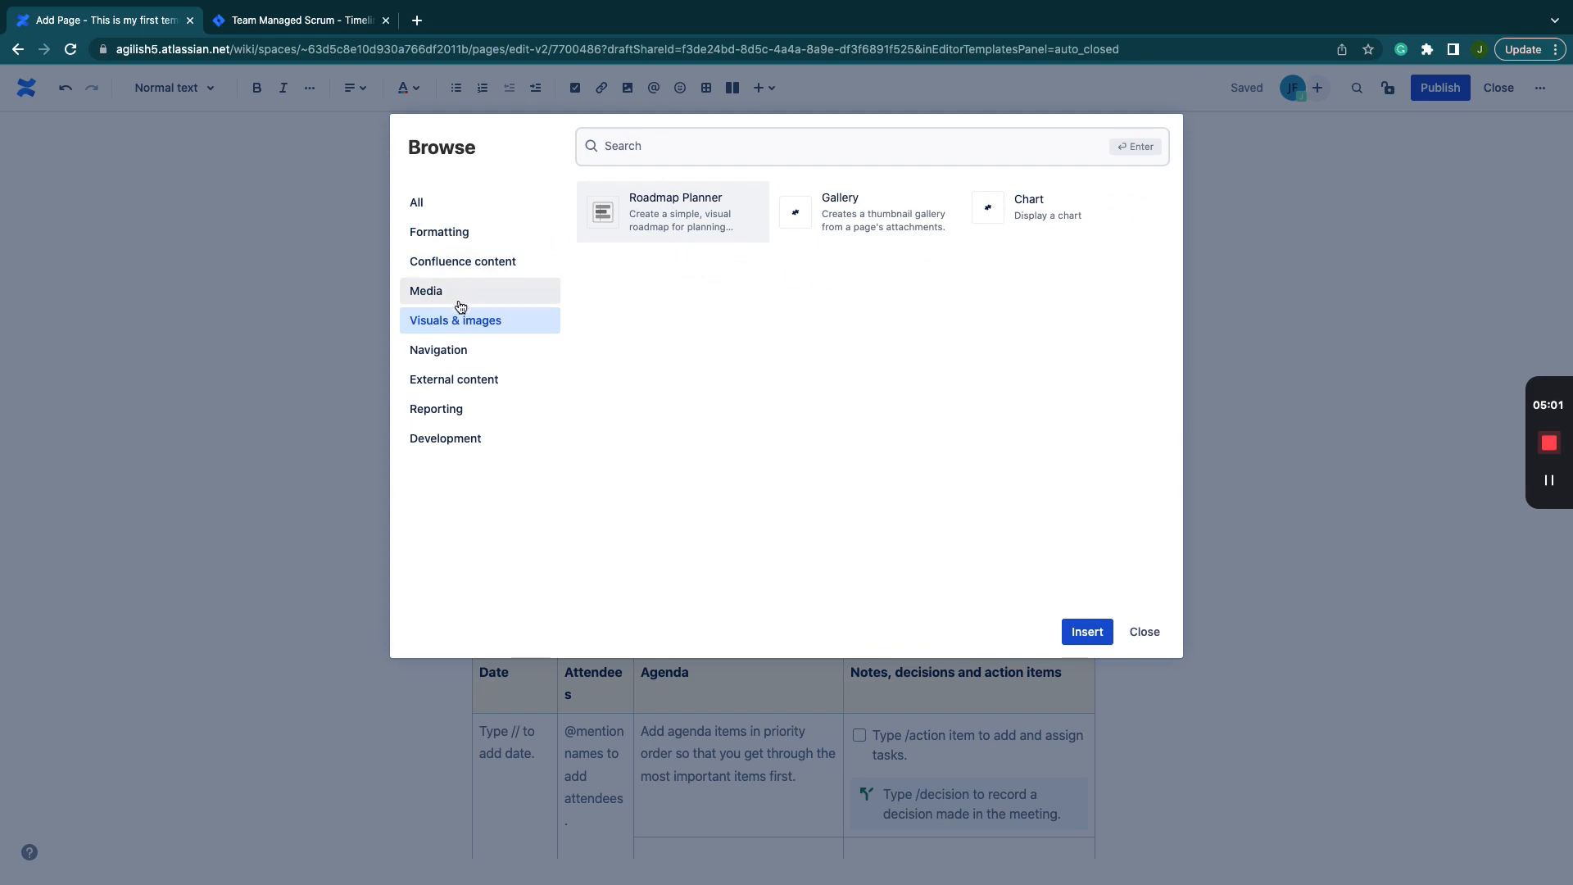
pyautogui.click(462, 263)
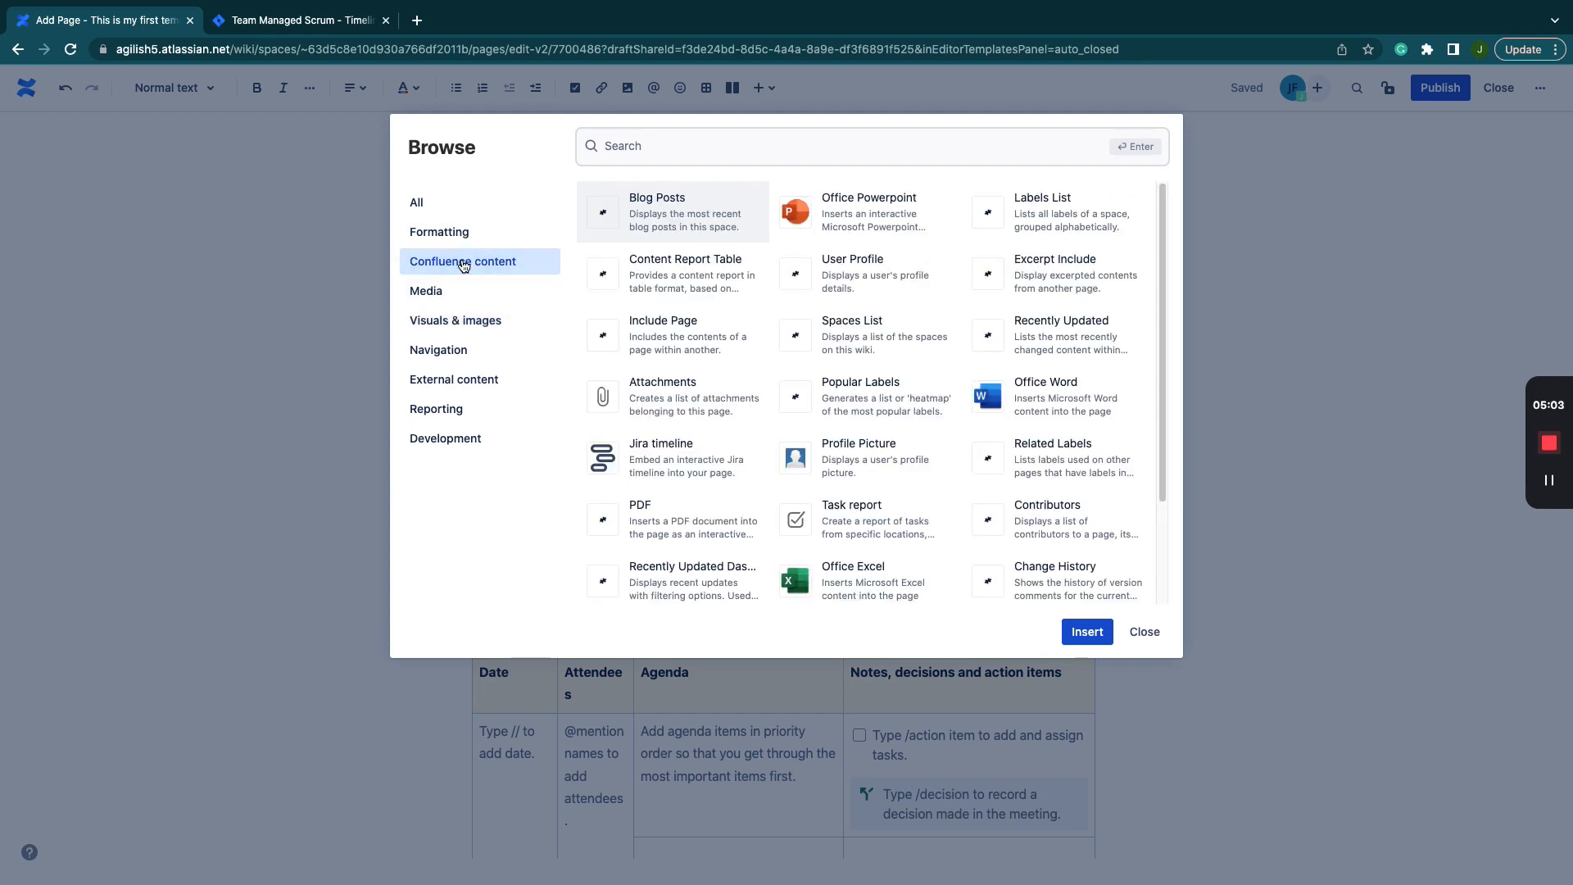
pyautogui.scroll(-2, 912, 391)
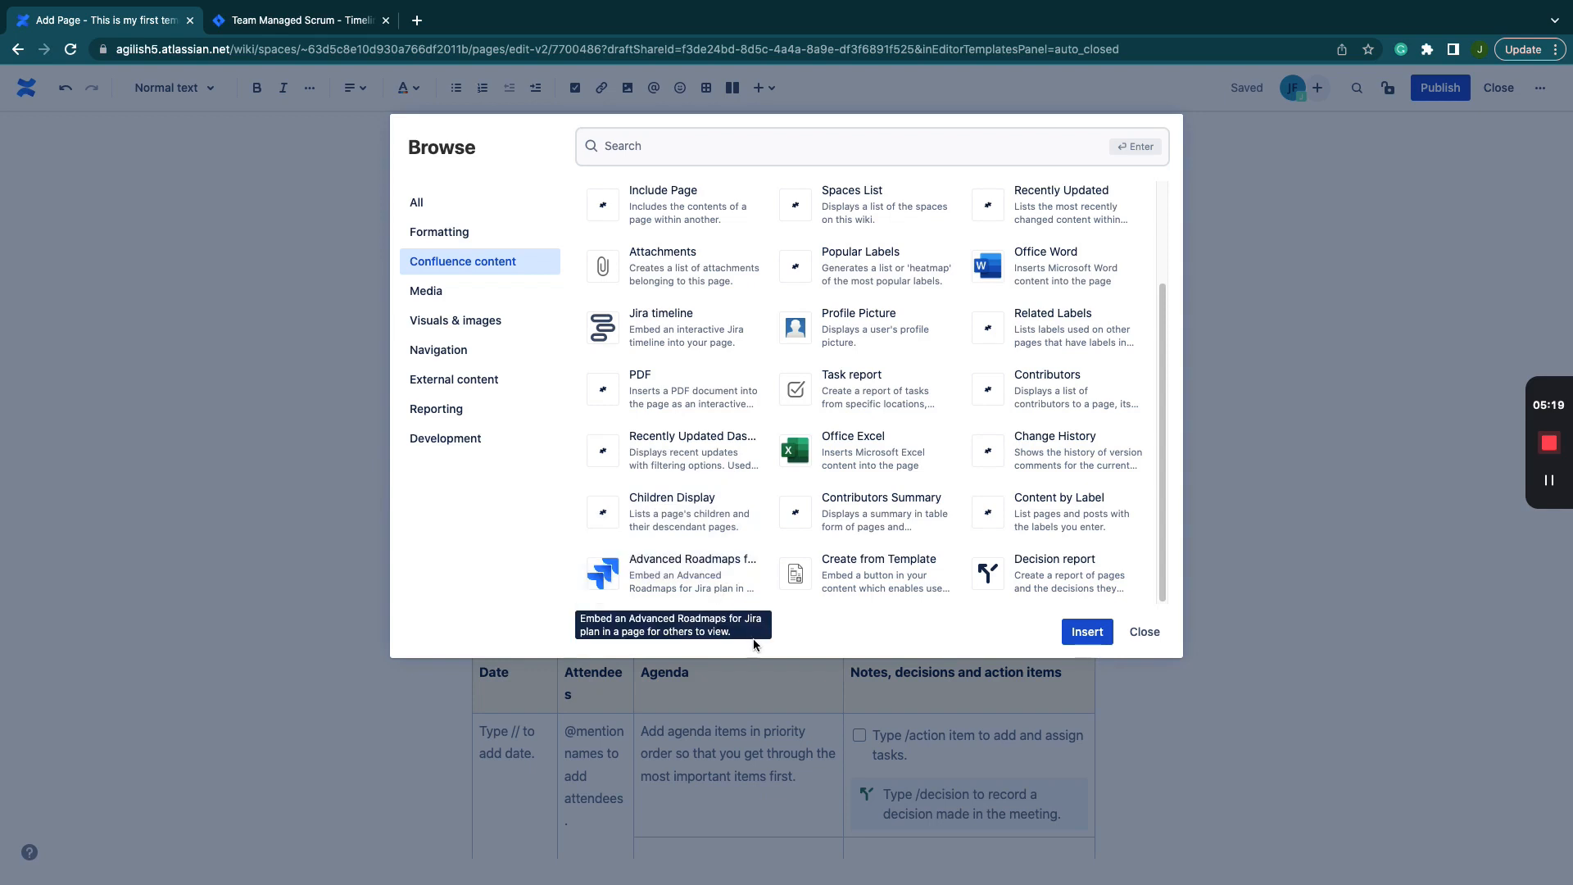
pyautogui.click(446, 232)
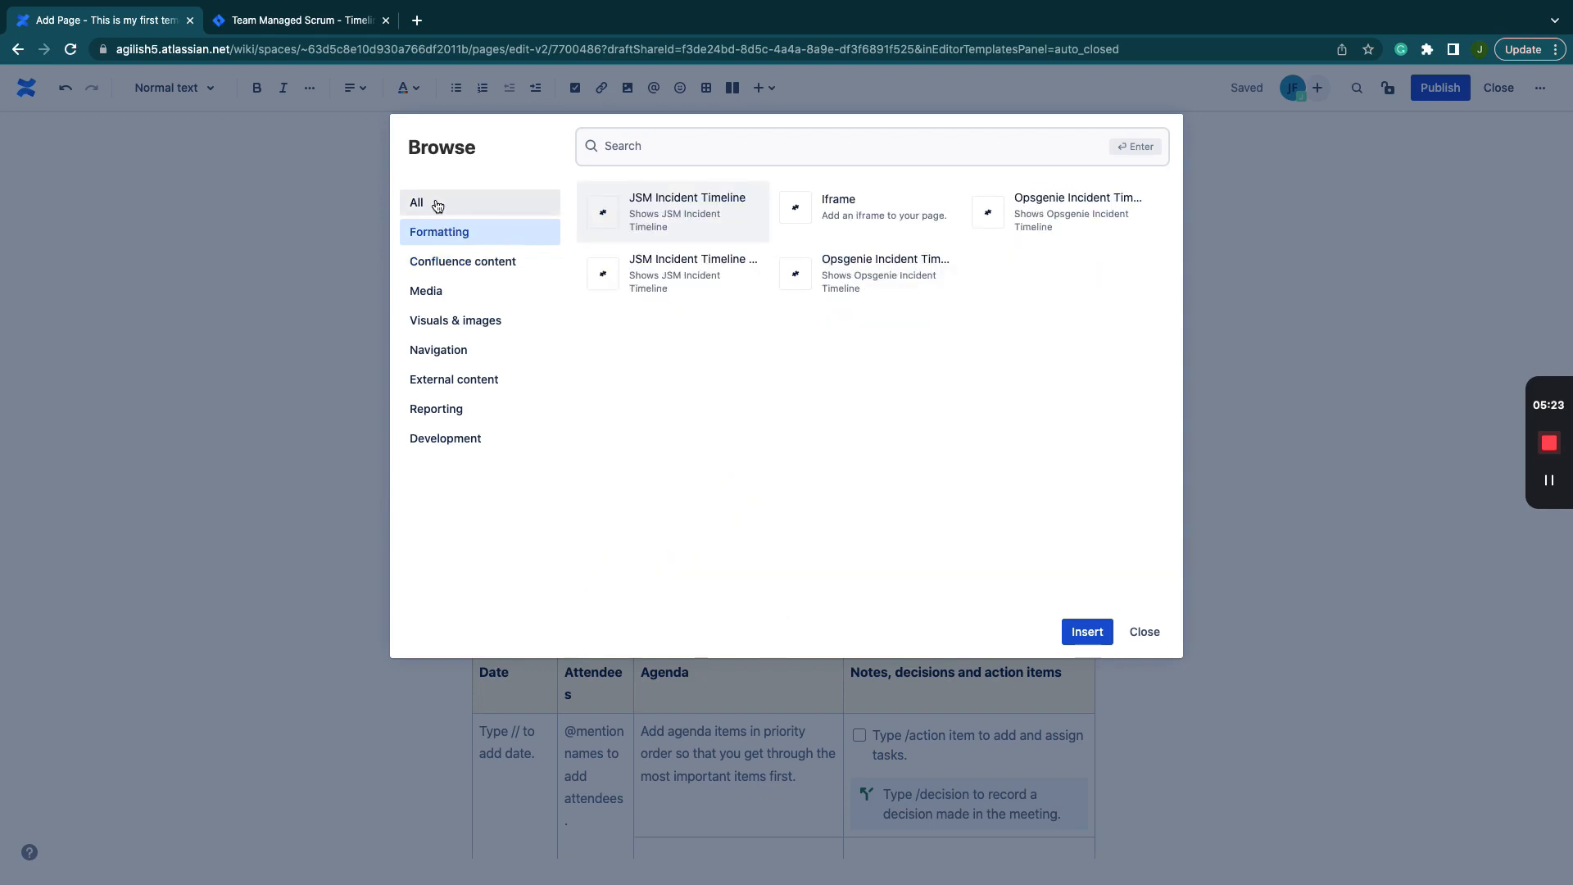
pyautogui.click(439, 203)
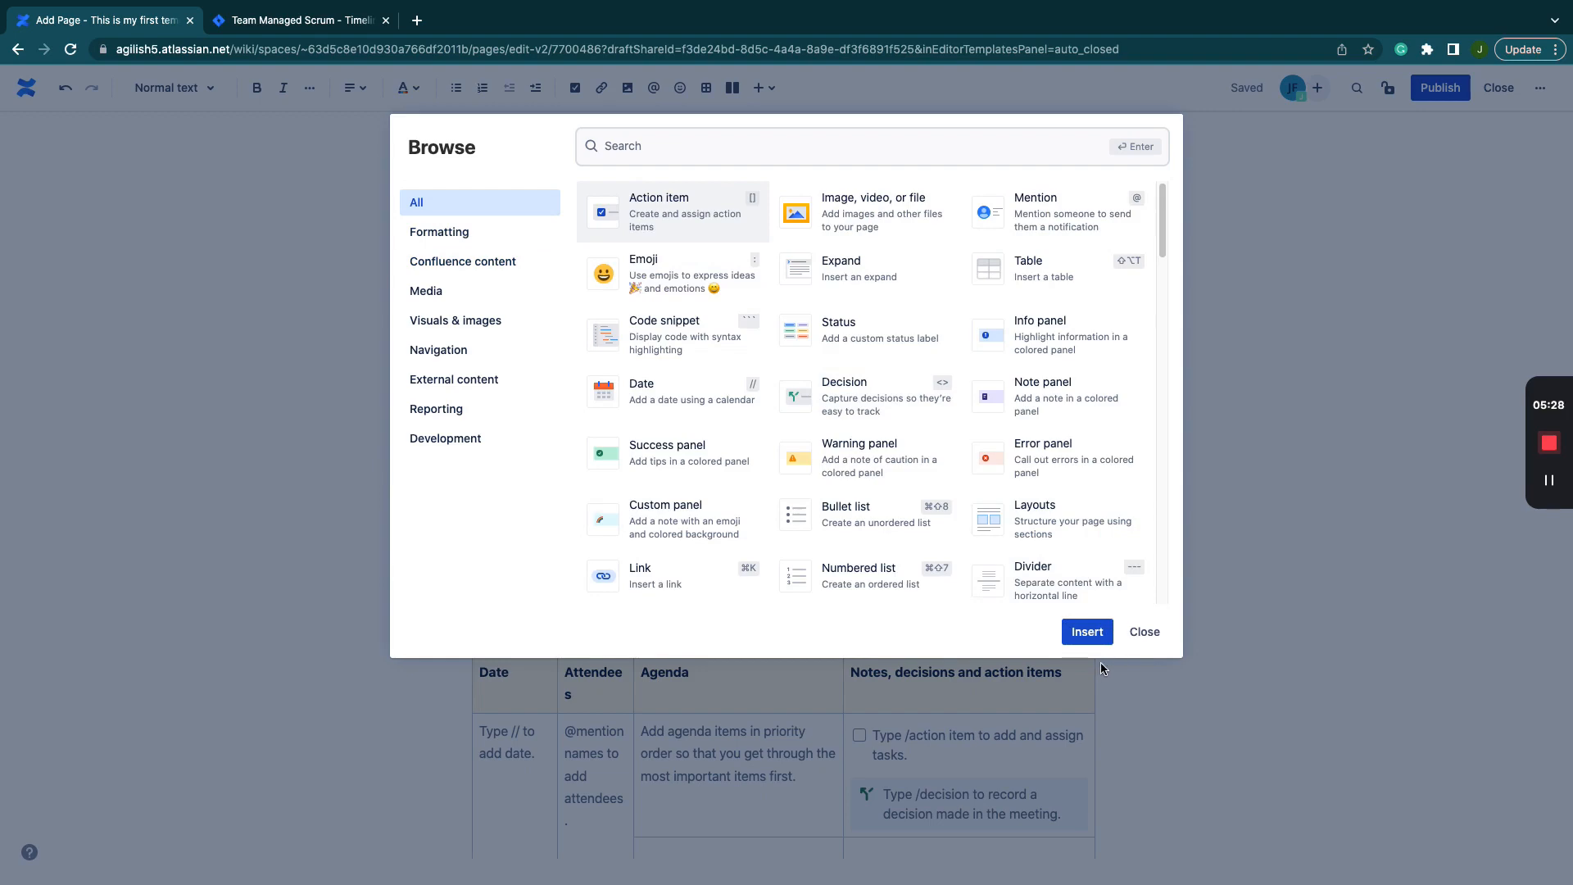
pyautogui.click(1143, 632)
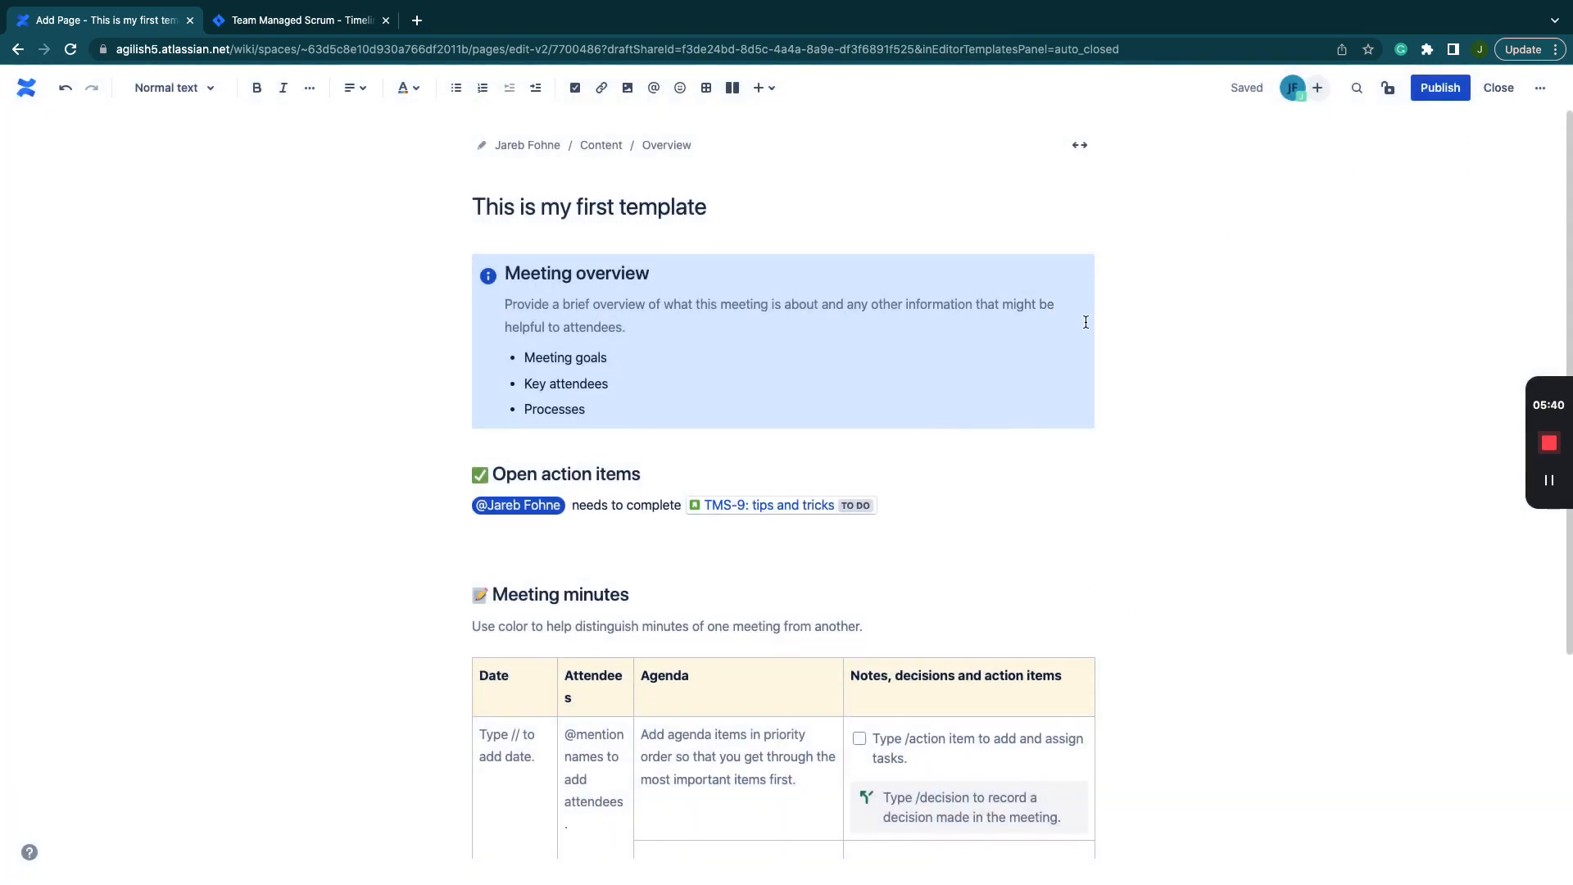
# Review the draft page and its additional publishing options, and publish "This is my first template".
pyautogui.scroll(-3, 1170, 383)
pyautogui.scroll(4, 1171, 392)
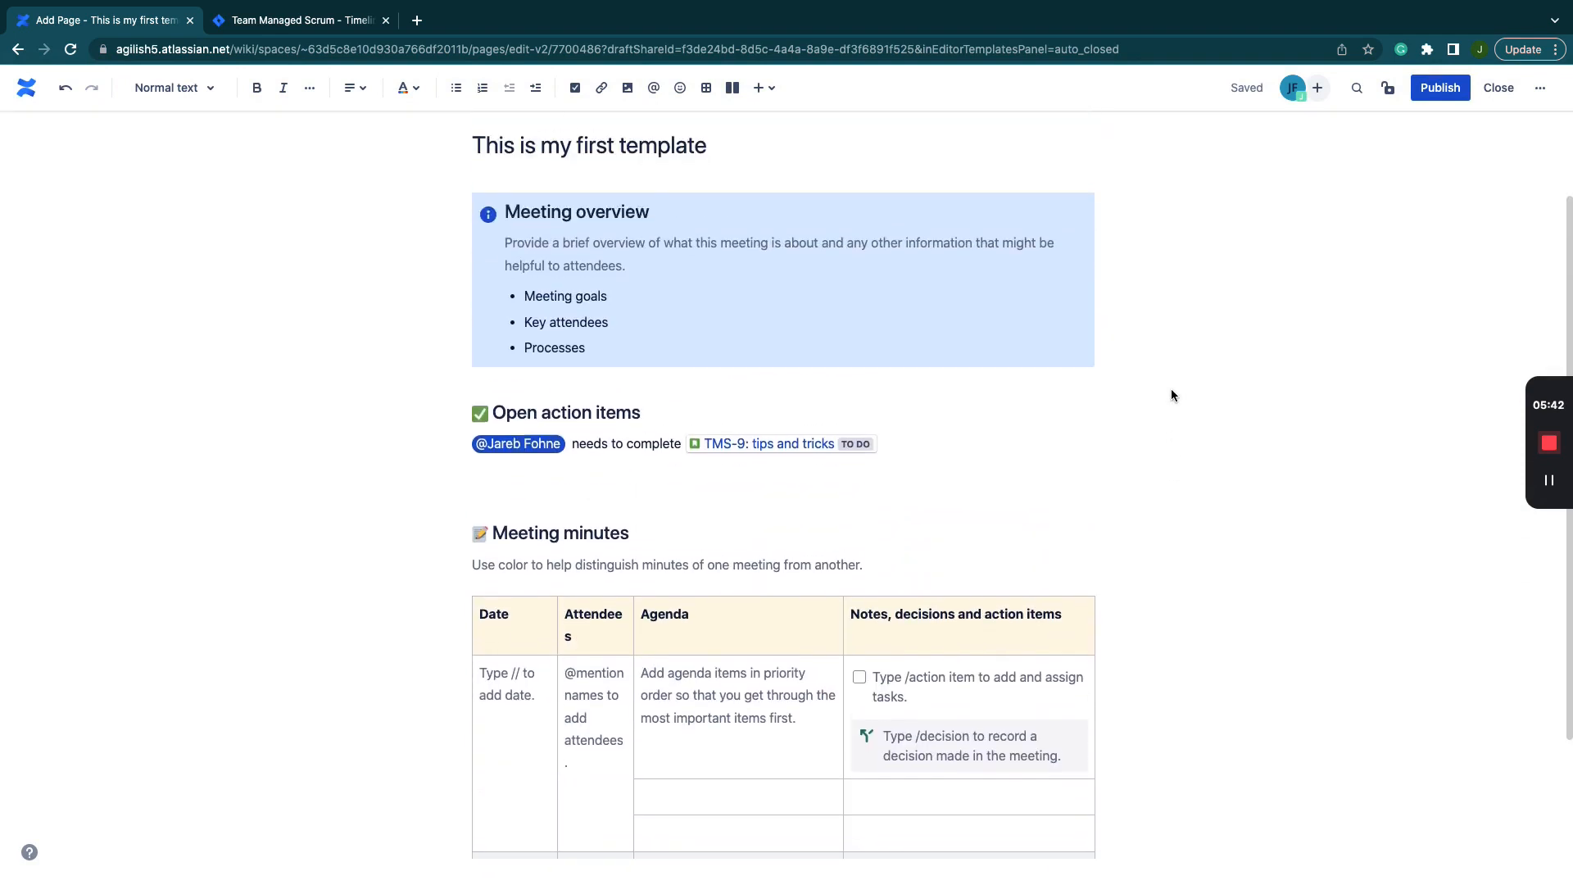
pyautogui.click(1542, 88)
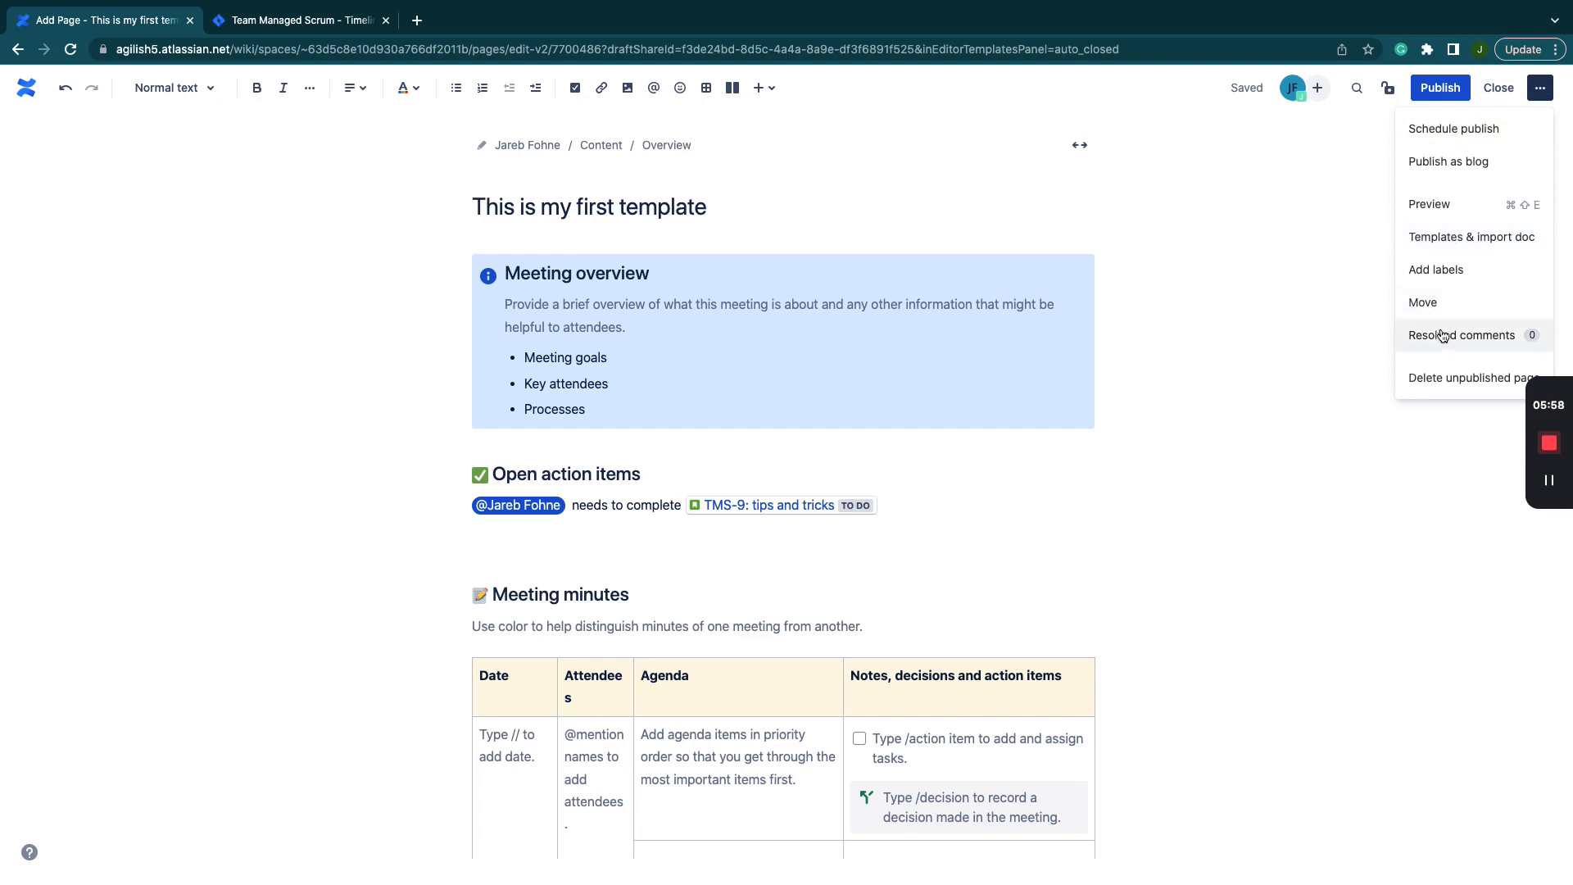
pyautogui.click(1331, 222)
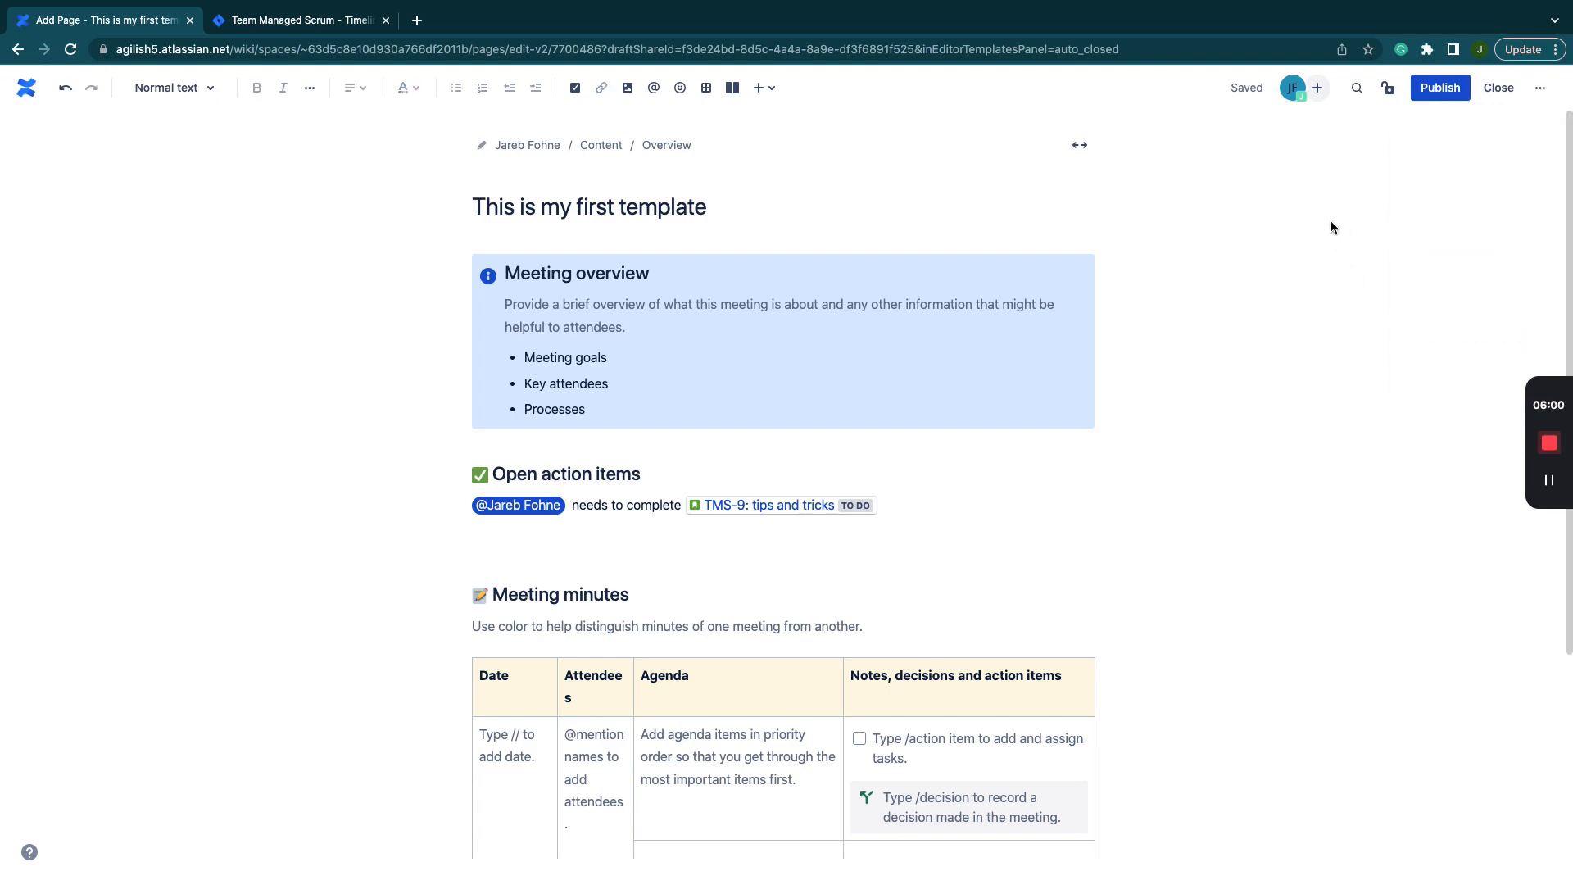
pyautogui.click(1435, 96)
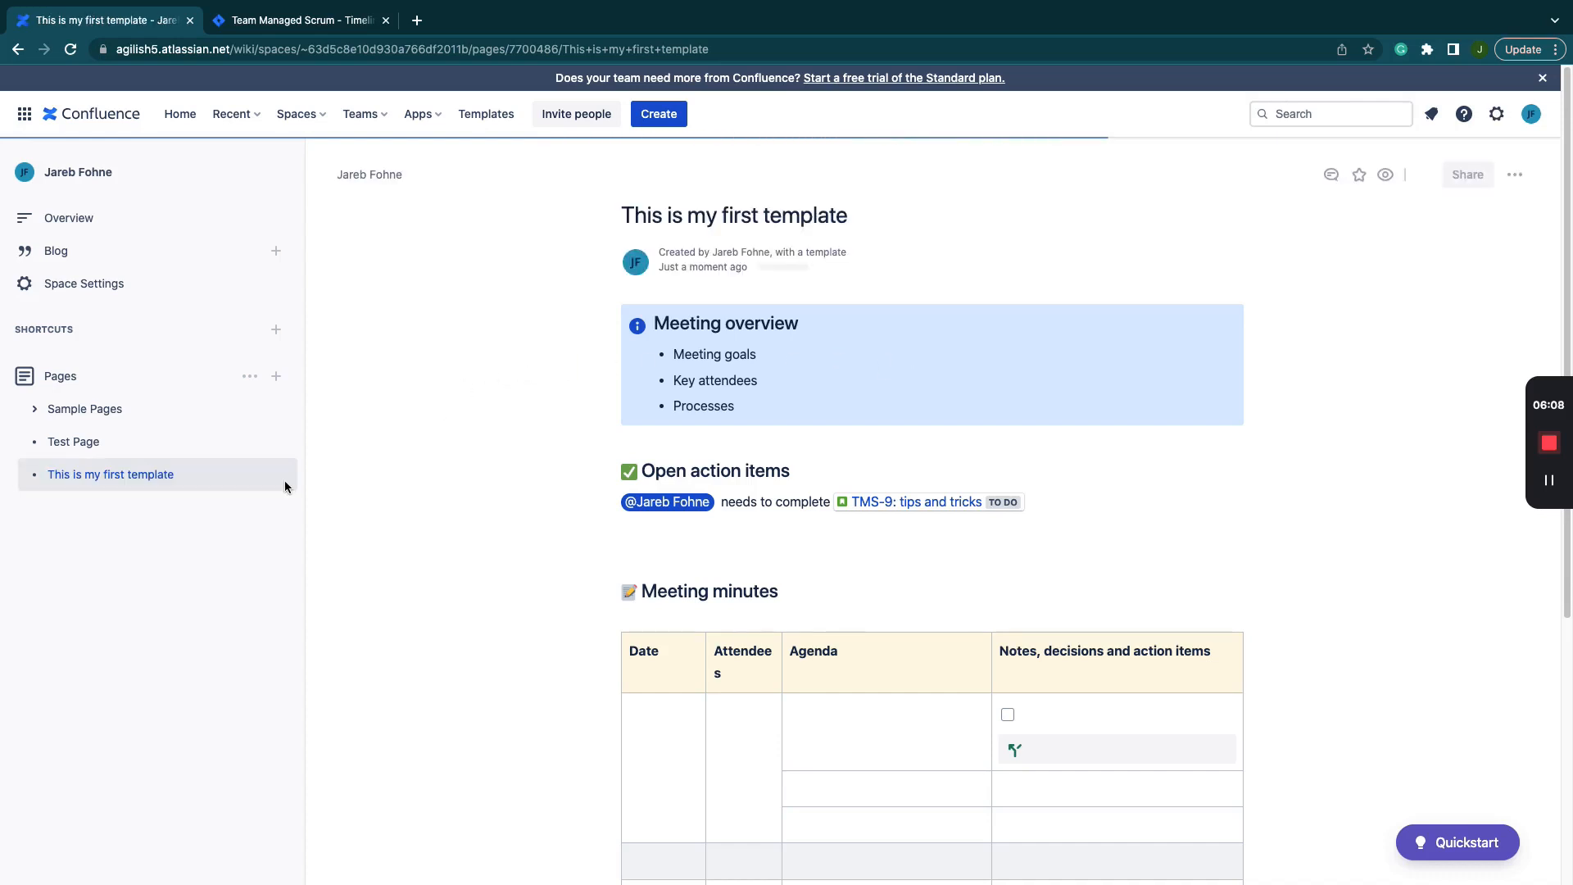
pyautogui.moveTo(121, 486)
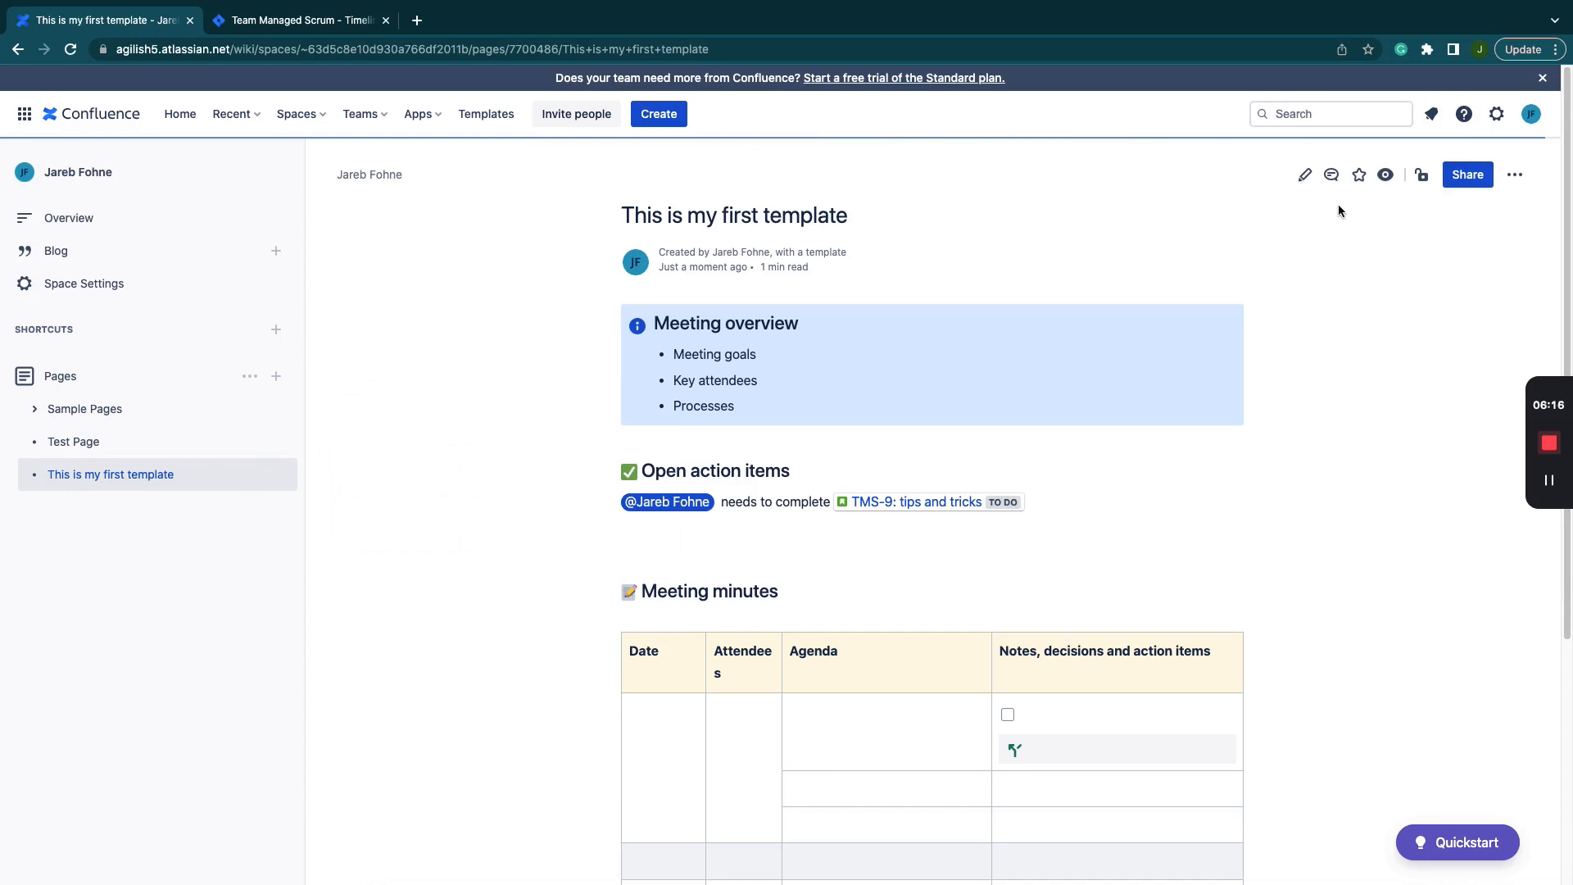
# Add the inline comment "this is a comment" to the words "needs to complete" under Open action items.
pyautogui.click(1332, 176)
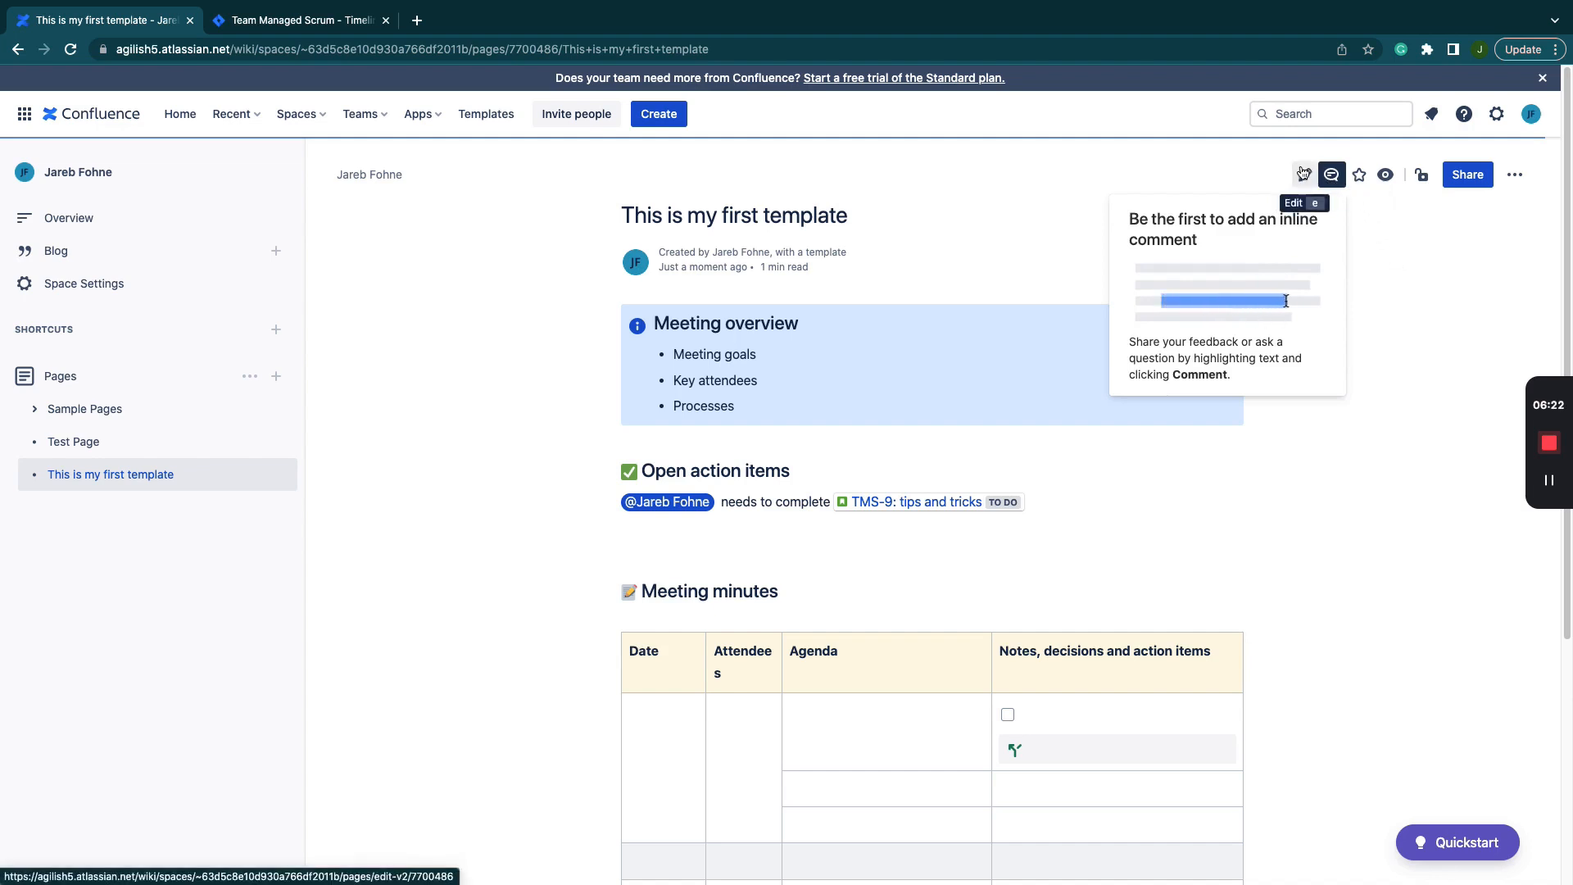
pyautogui.click(1331, 174)
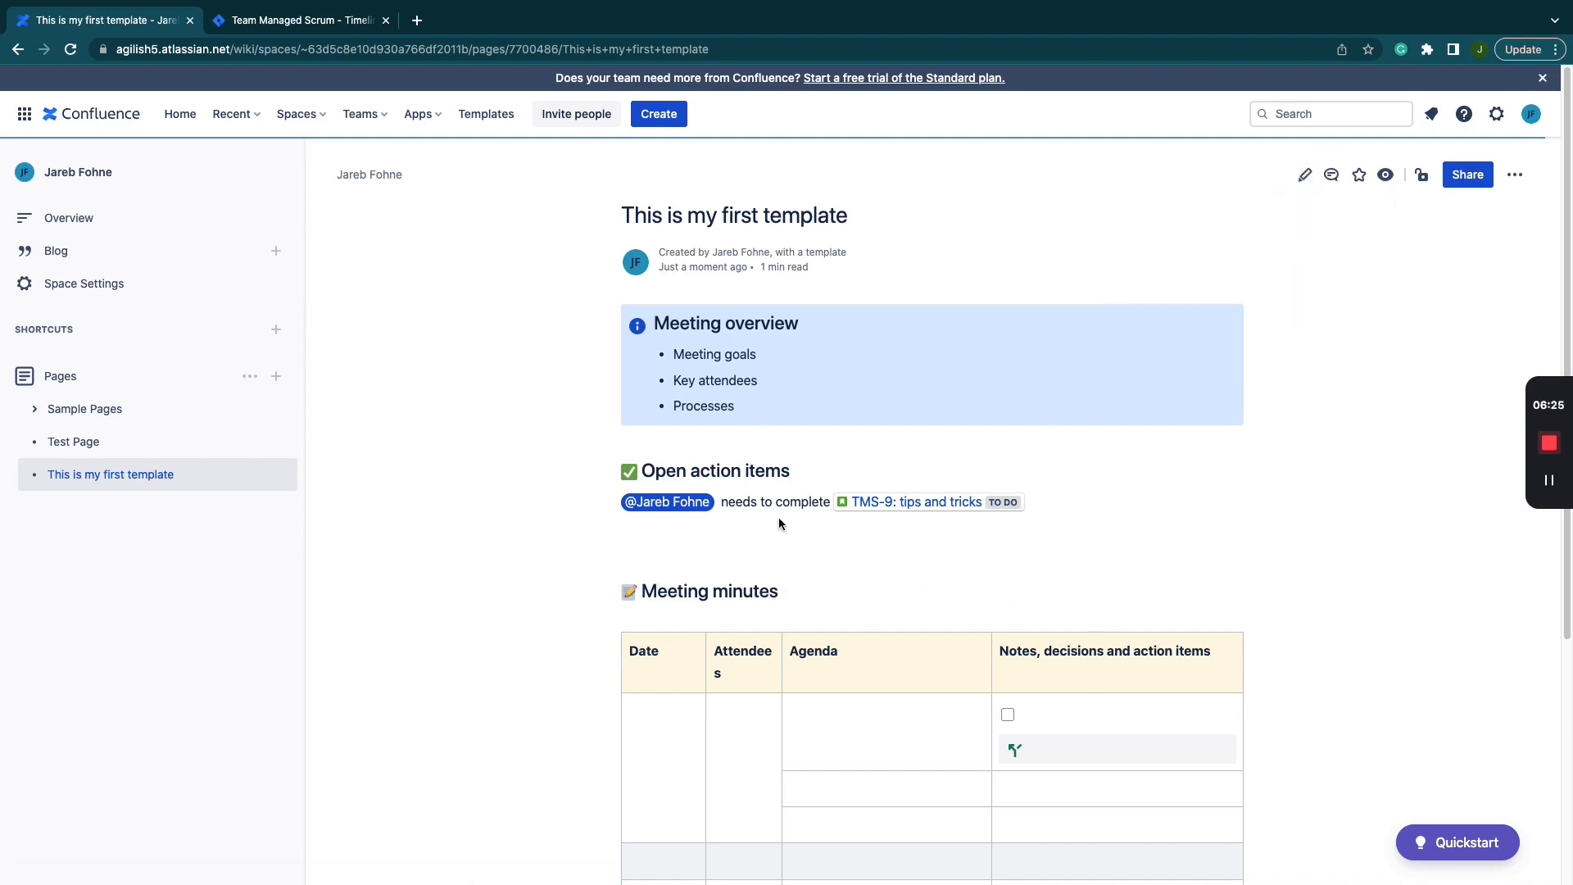
pyautogui.moveTo(726, 501); pyautogui.dragTo(827, 501)
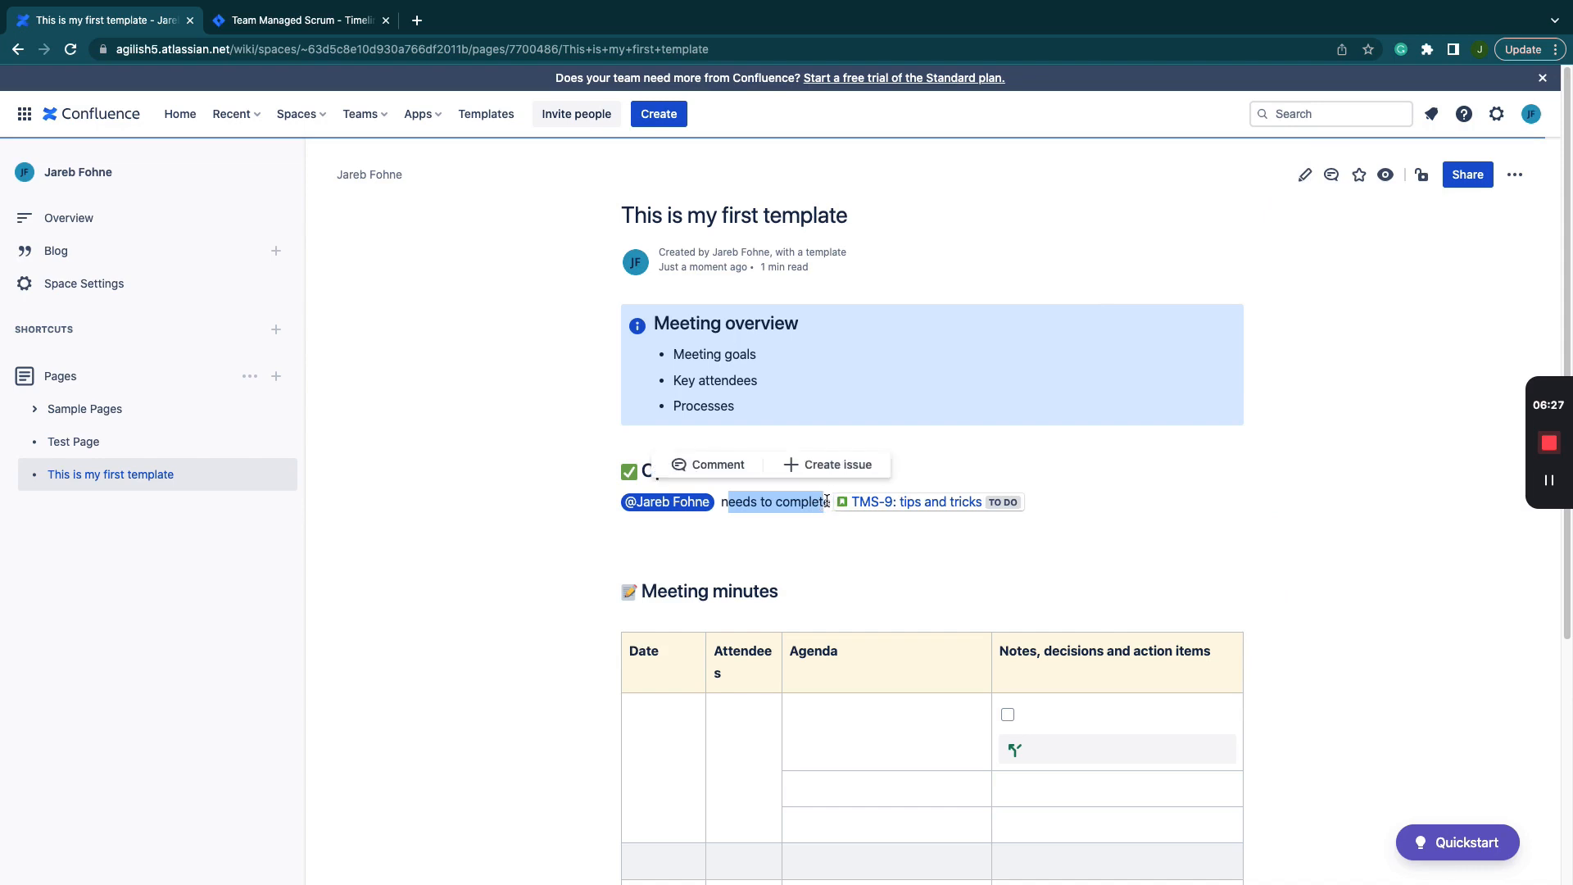
pyautogui.click(726, 467)
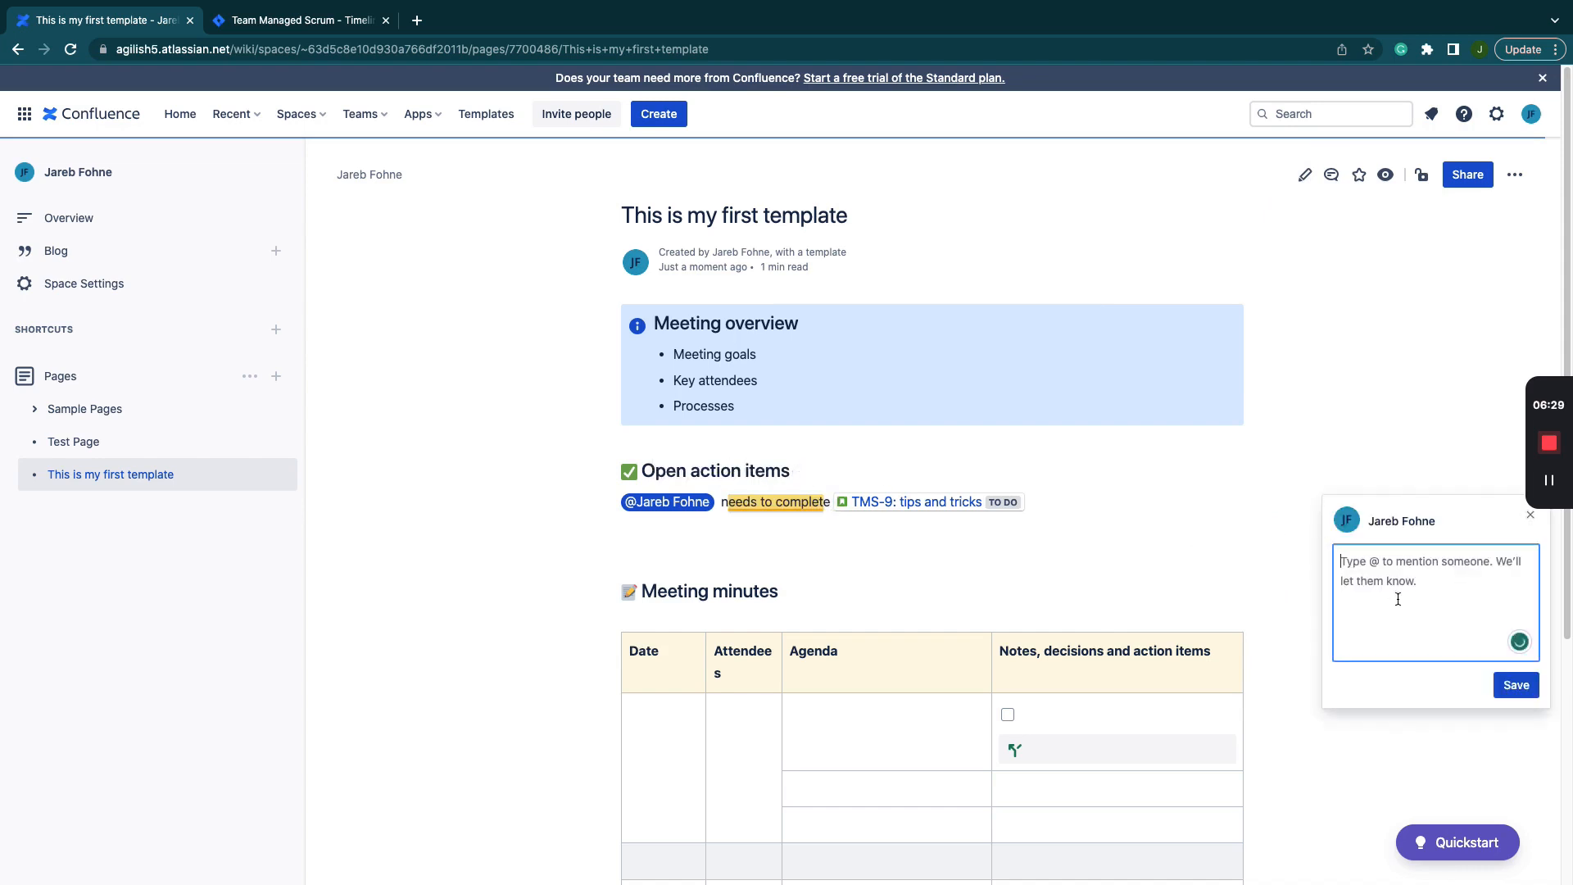
pyautogui.write('this is a comment')
pyautogui.press('Return')
pyautogui.click(1516, 685)
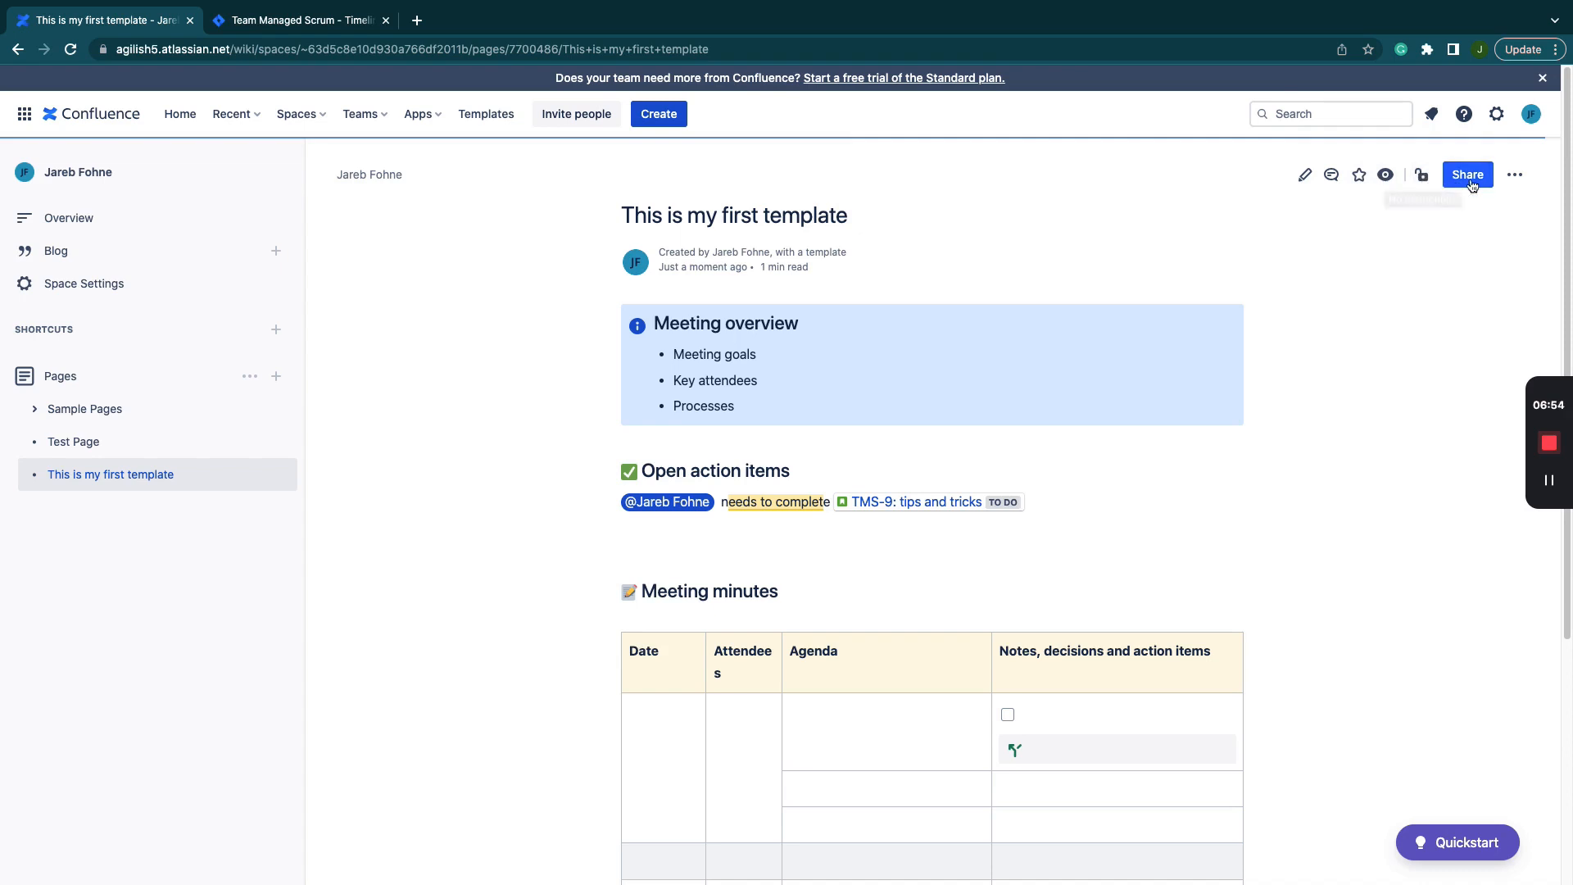
# Examine the version history of "This is my first template" and return to the page view.
pyautogui.click(1514, 177)
pyautogui.moveTo(1430, 277)
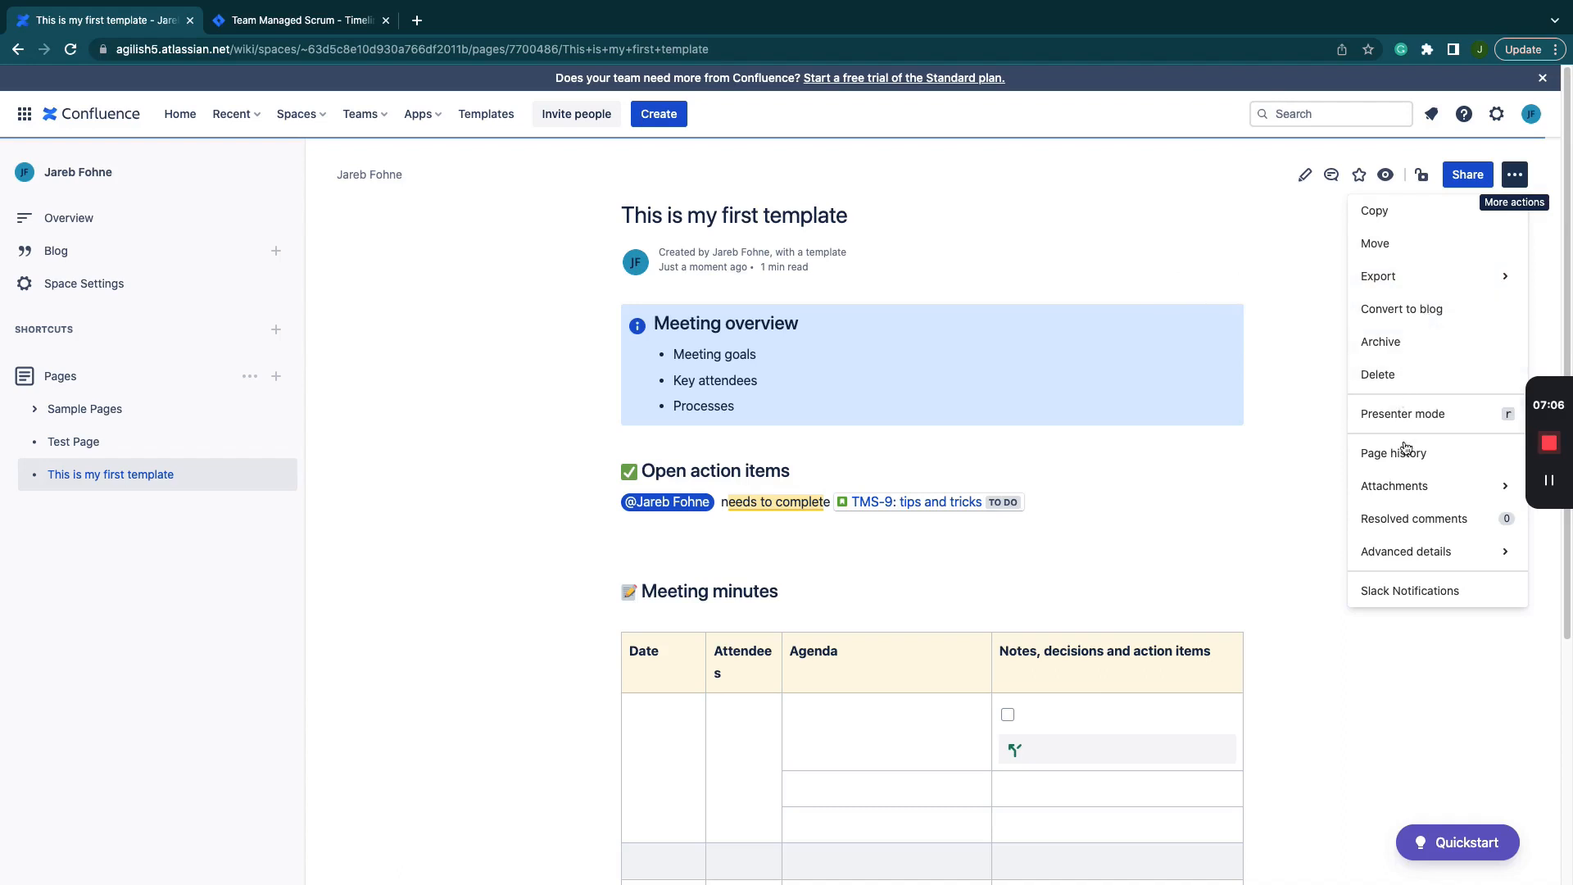
pyautogui.click(1392, 464)
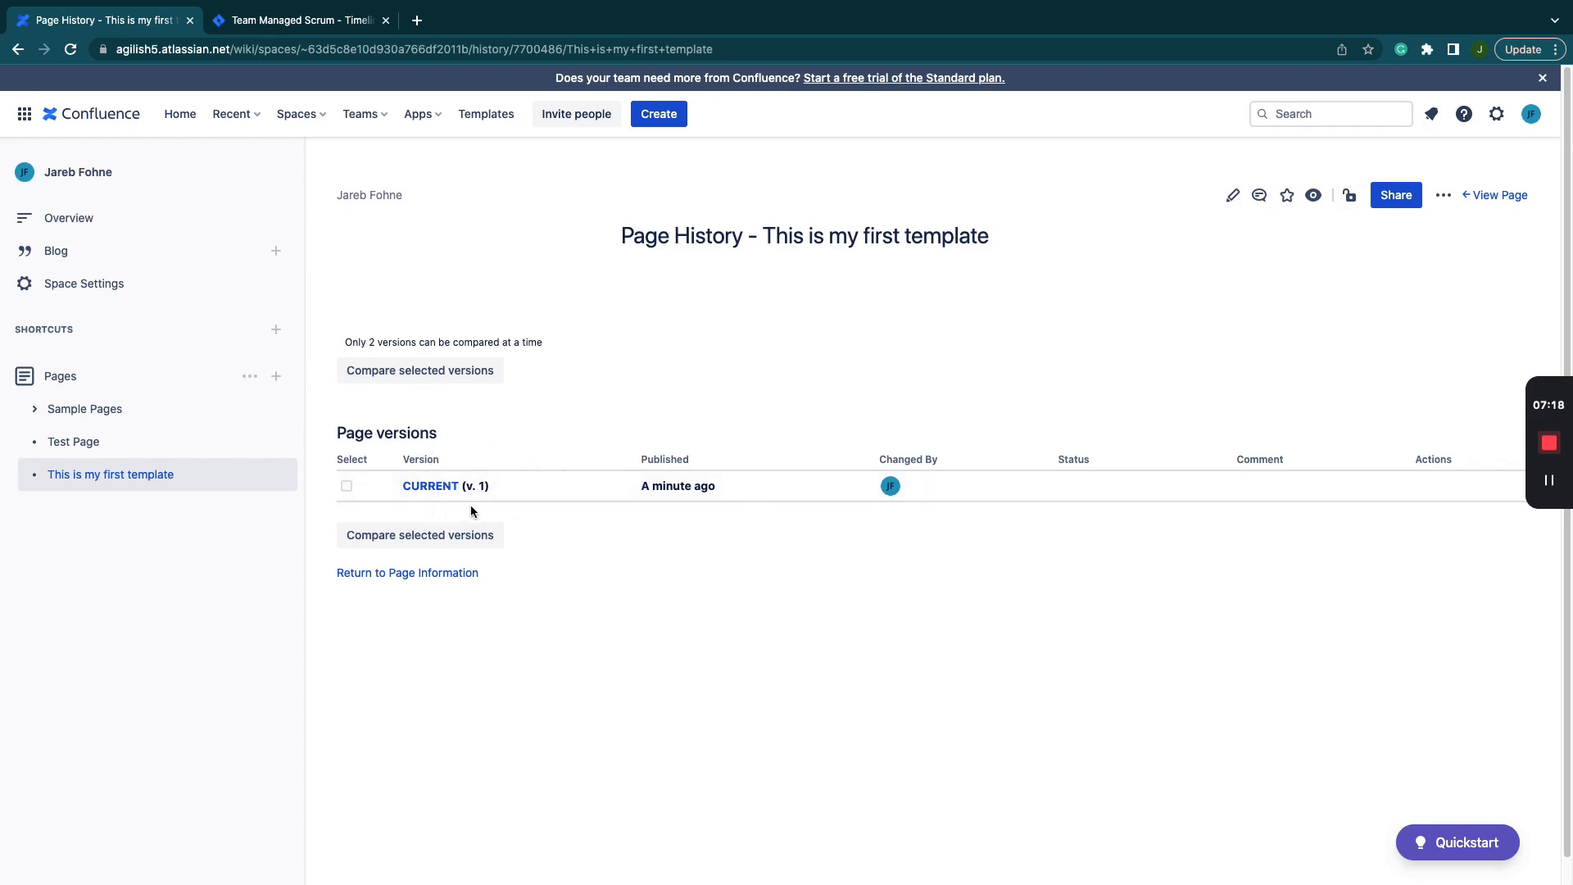
pyautogui.click(1489, 195)
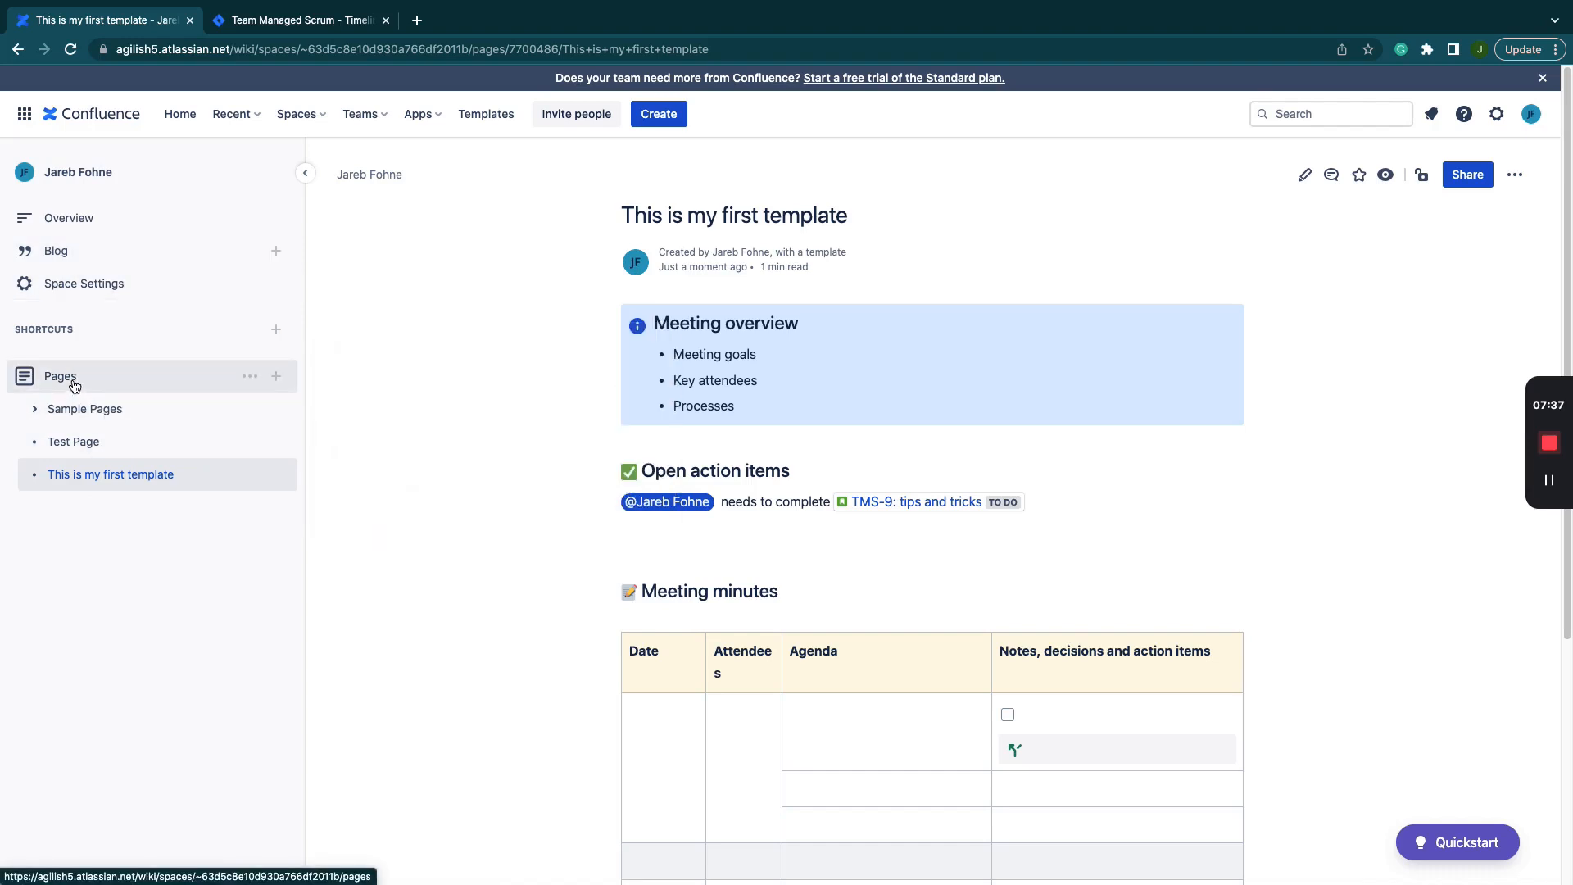
# Expand Sample Pages in the page tree and move Test Page beneath it as a child page.
pyautogui.click(32, 414)
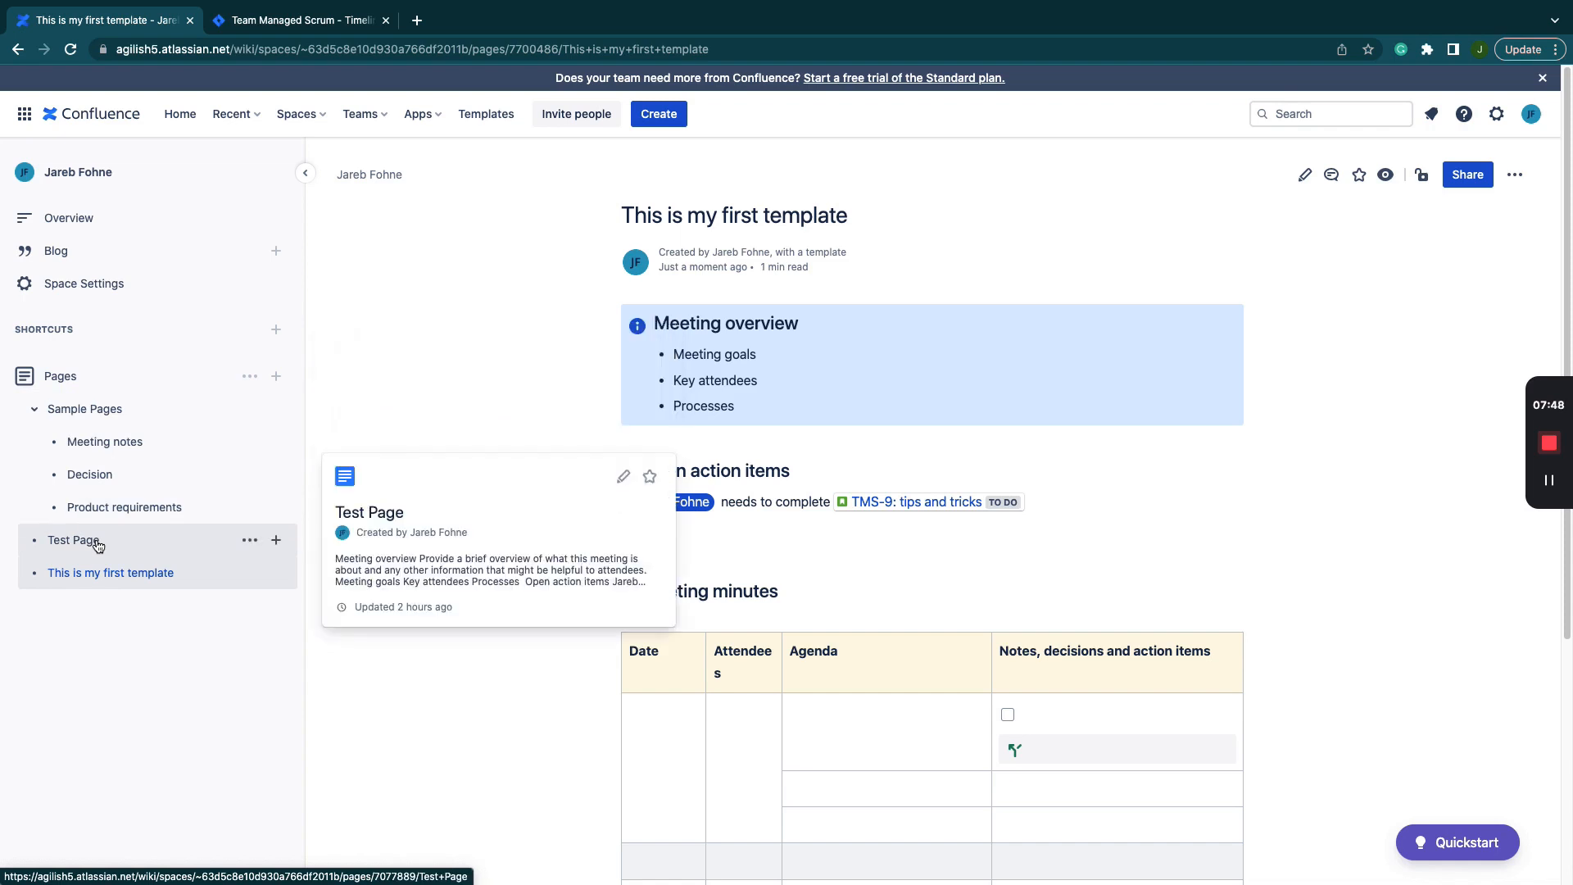
pyautogui.moveTo(96, 546); pyautogui.dragTo(90, 411)
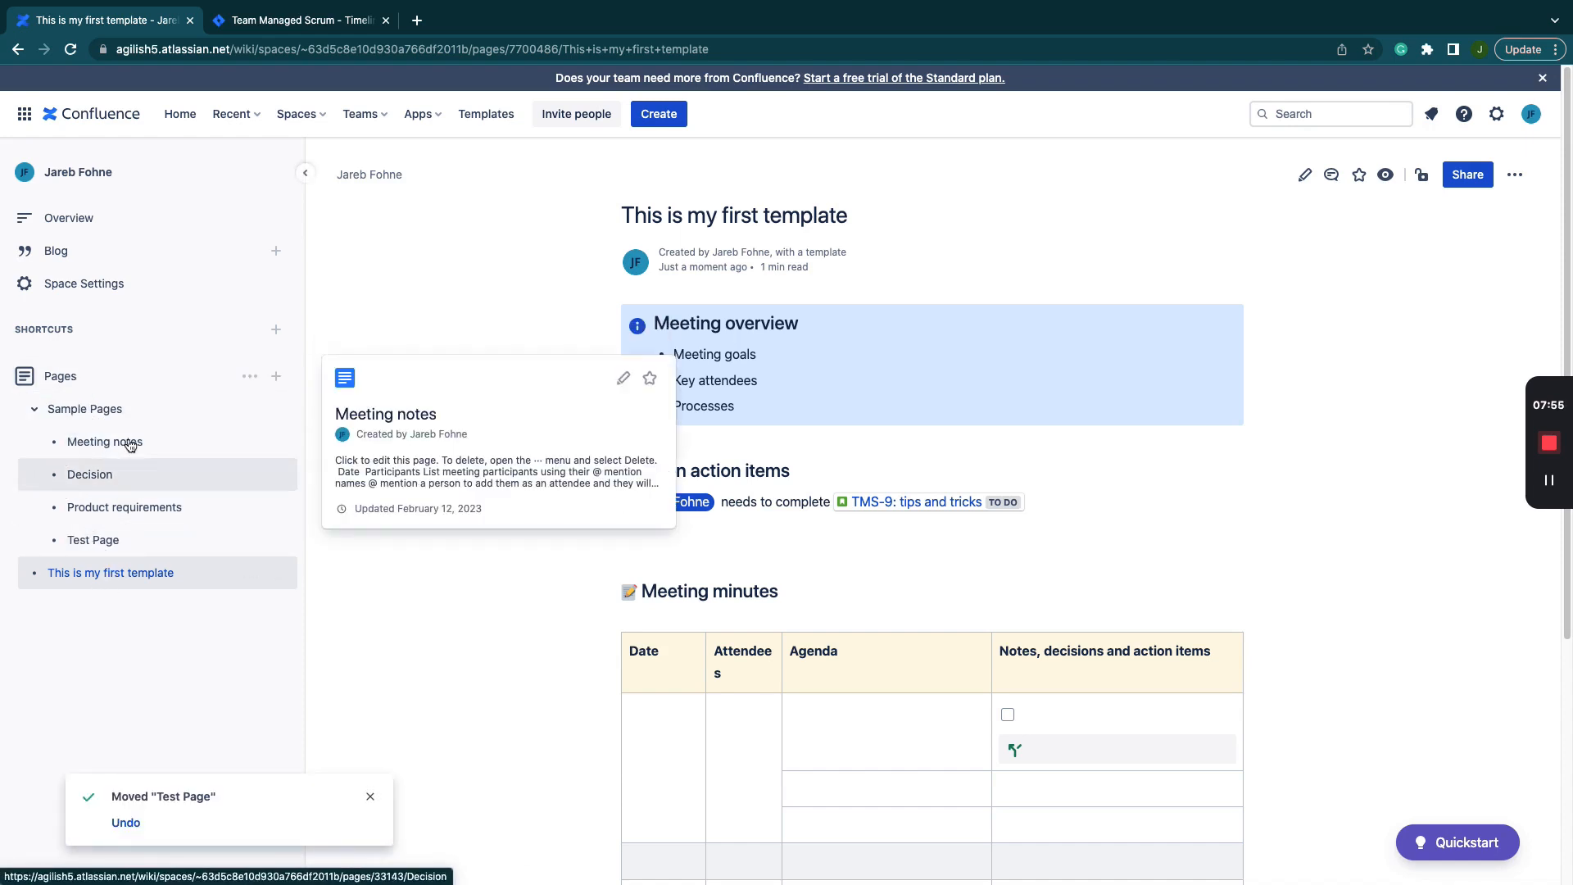
pyautogui.moveTo(125, 450)
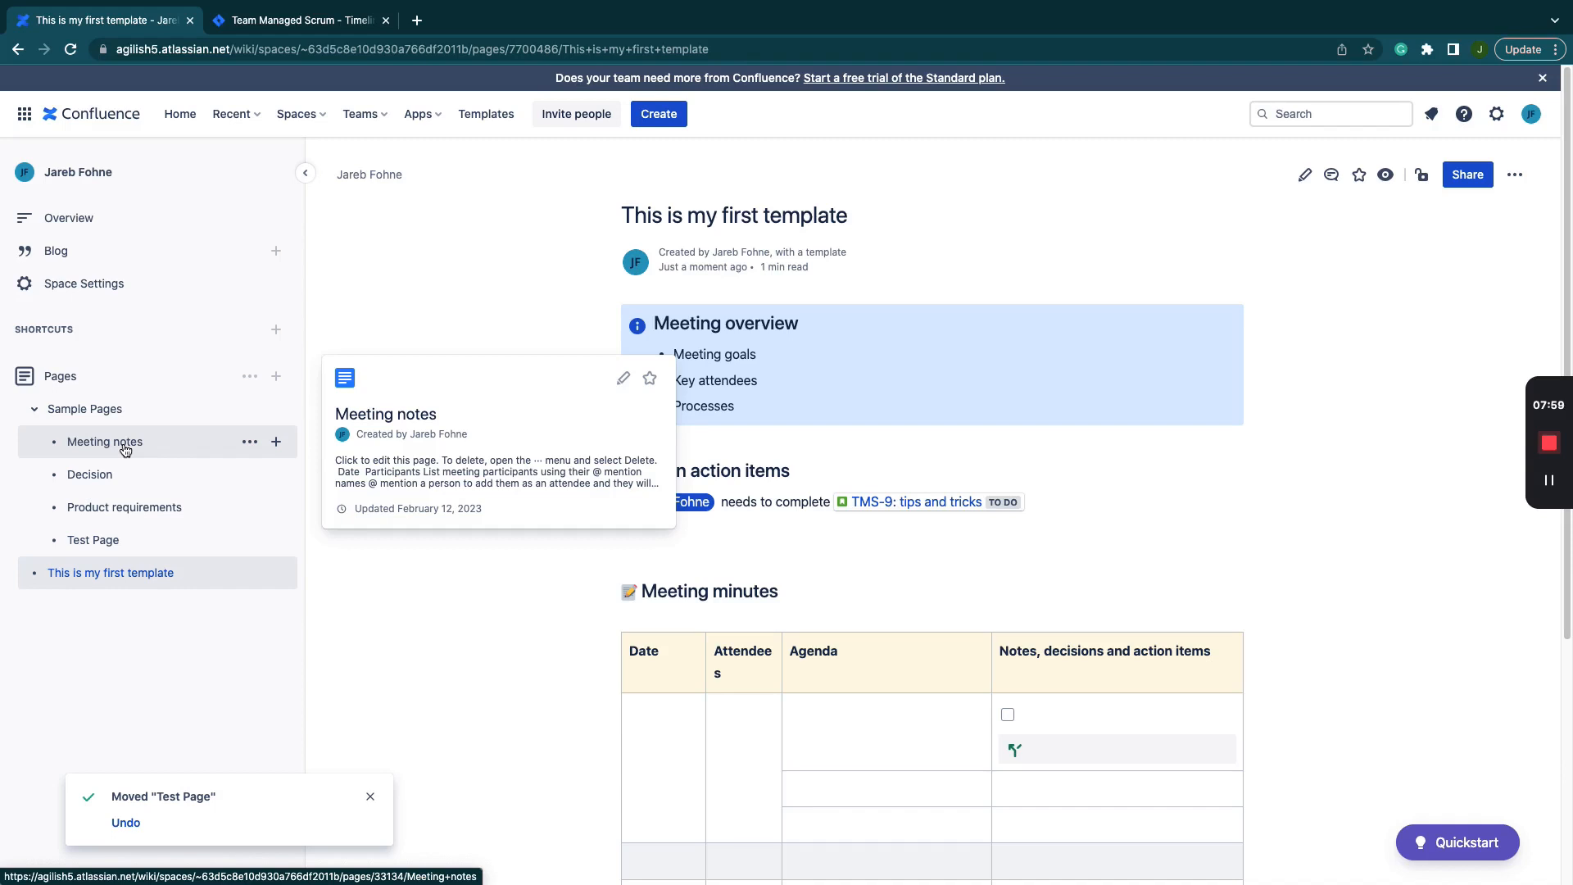
pyautogui.moveTo(246, 539)
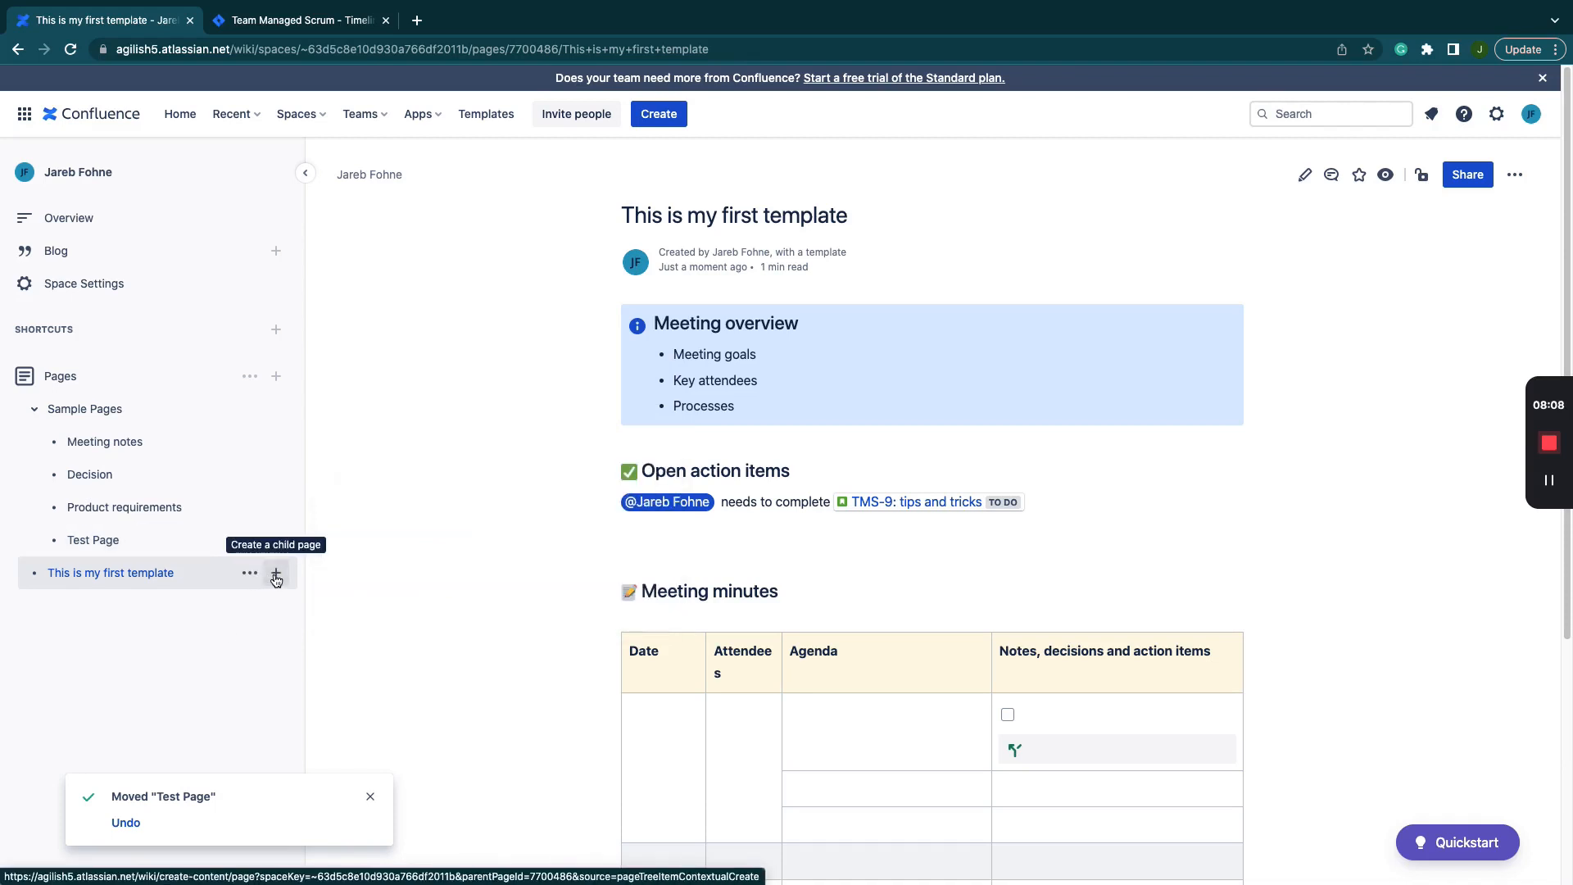
# Check the page actions available for "This is my first template" and start a new blank child page under it.
pyautogui.click(242, 575)
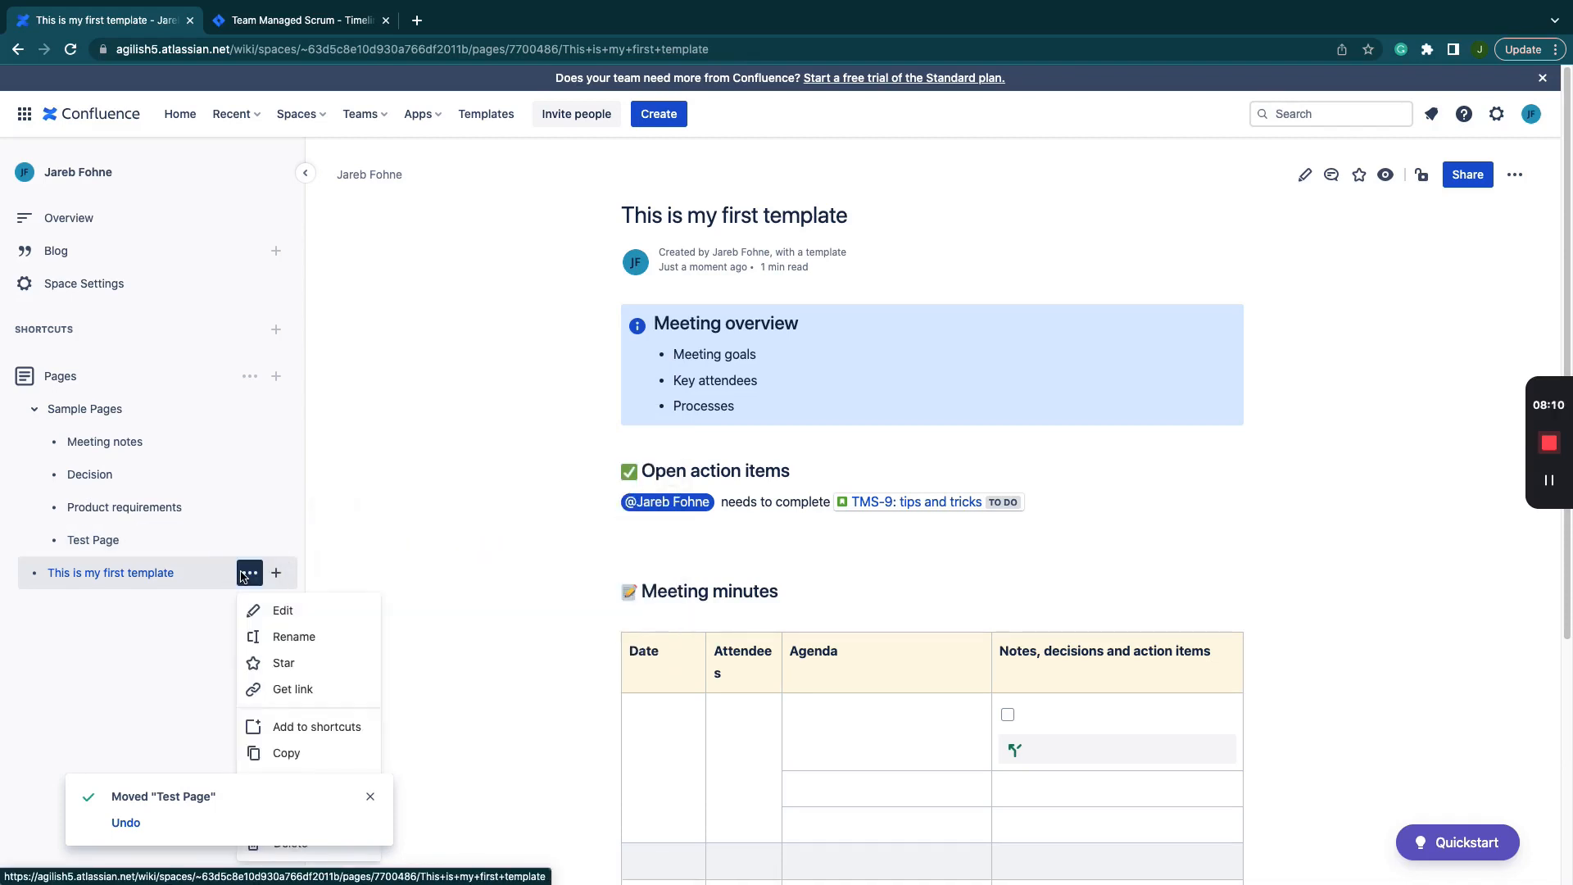
pyautogui.click(372, 798)
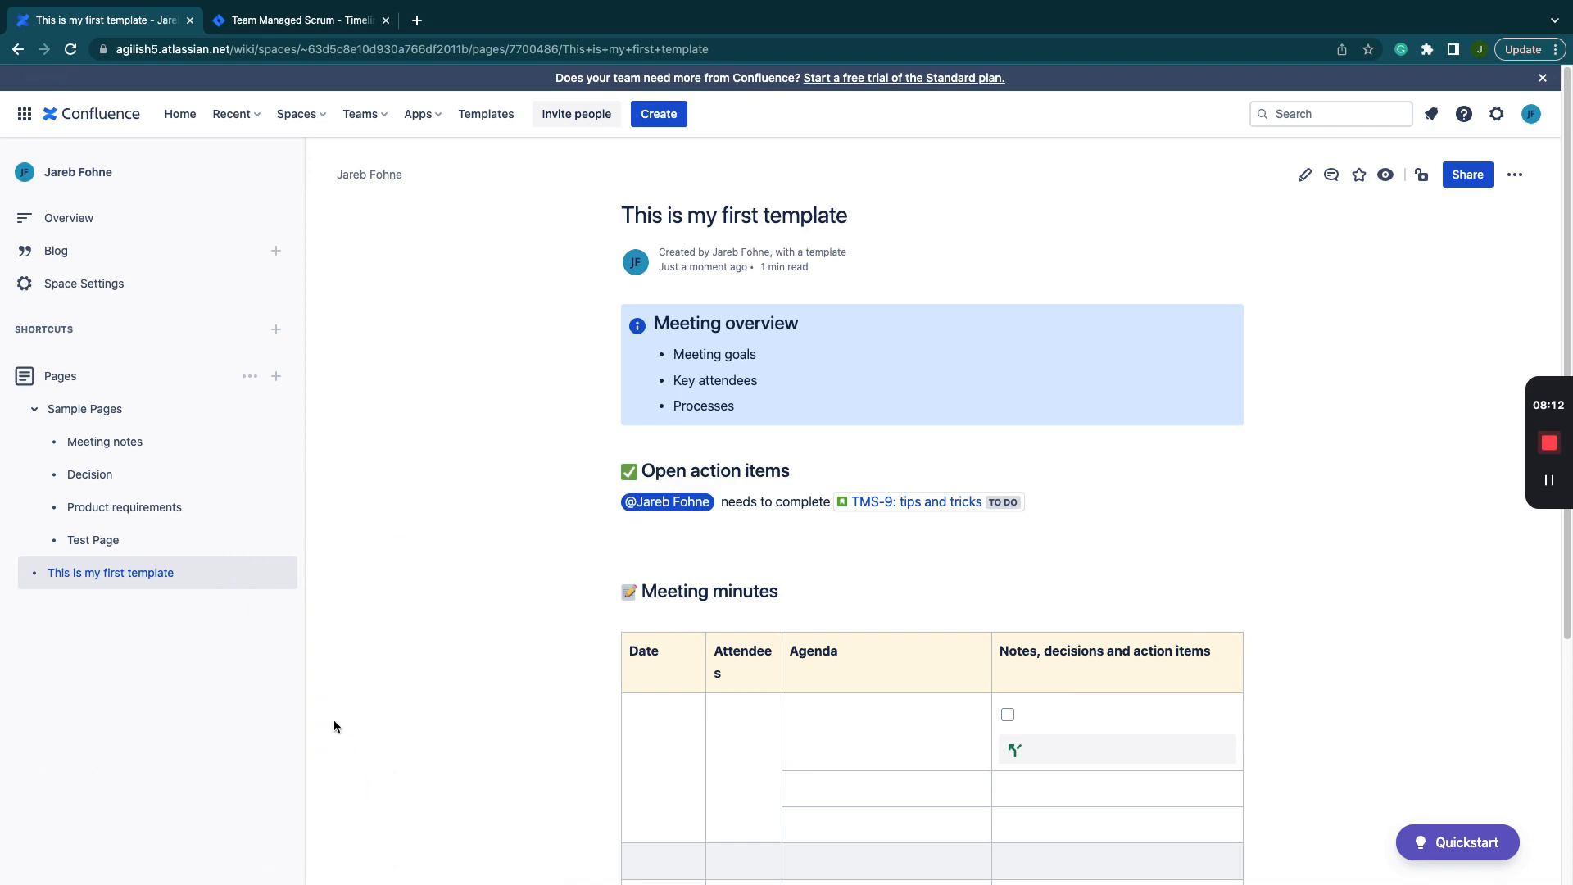
pyautogui.click(250, 573)
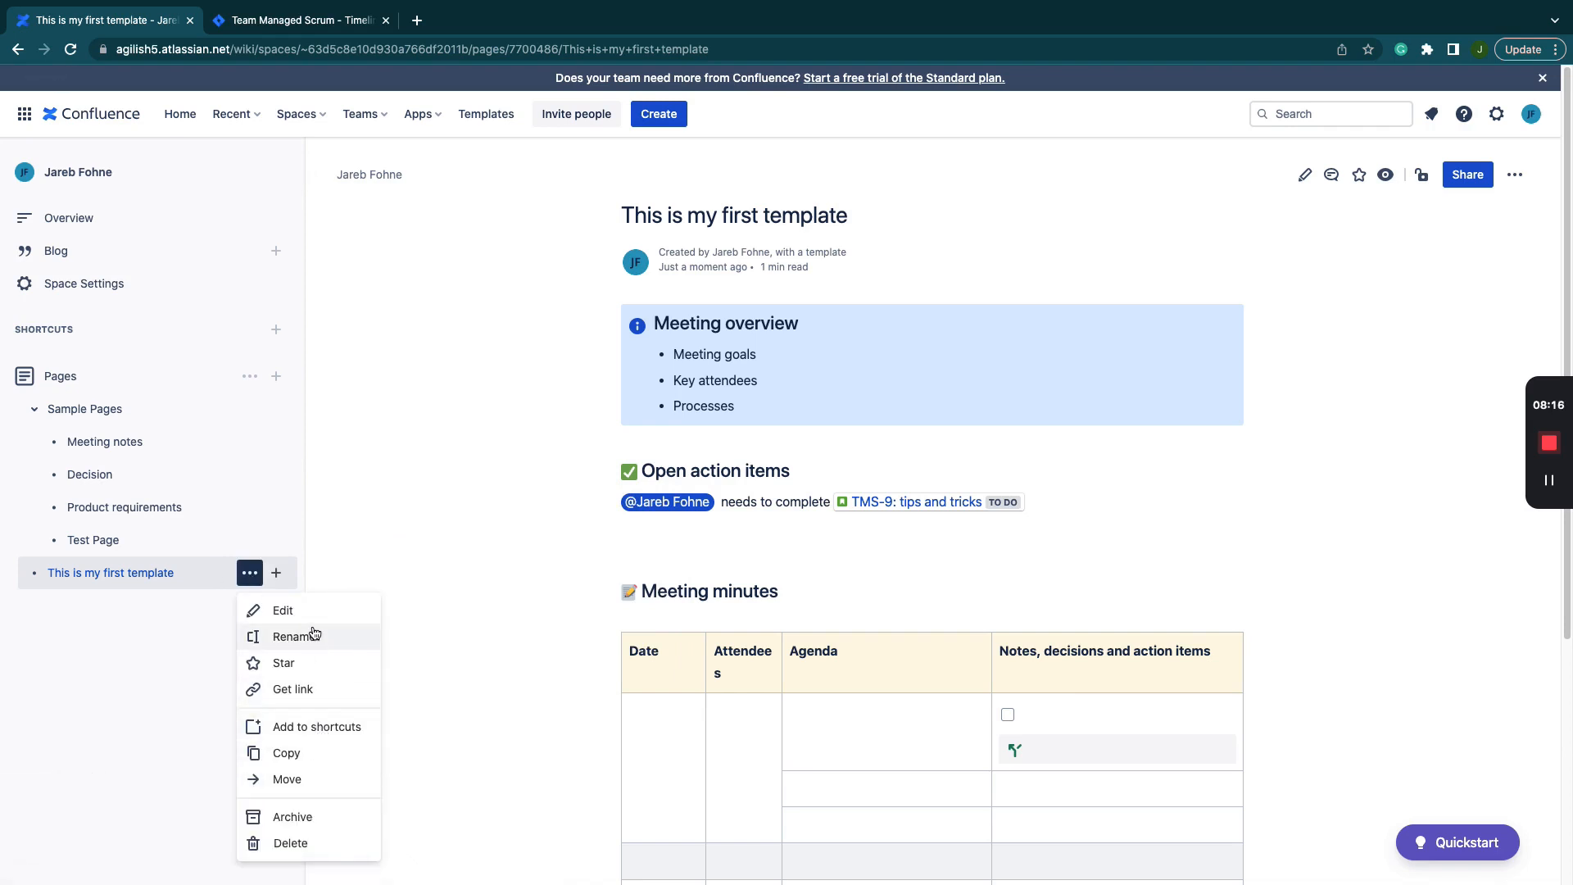
pyautogui.click(275, 573)
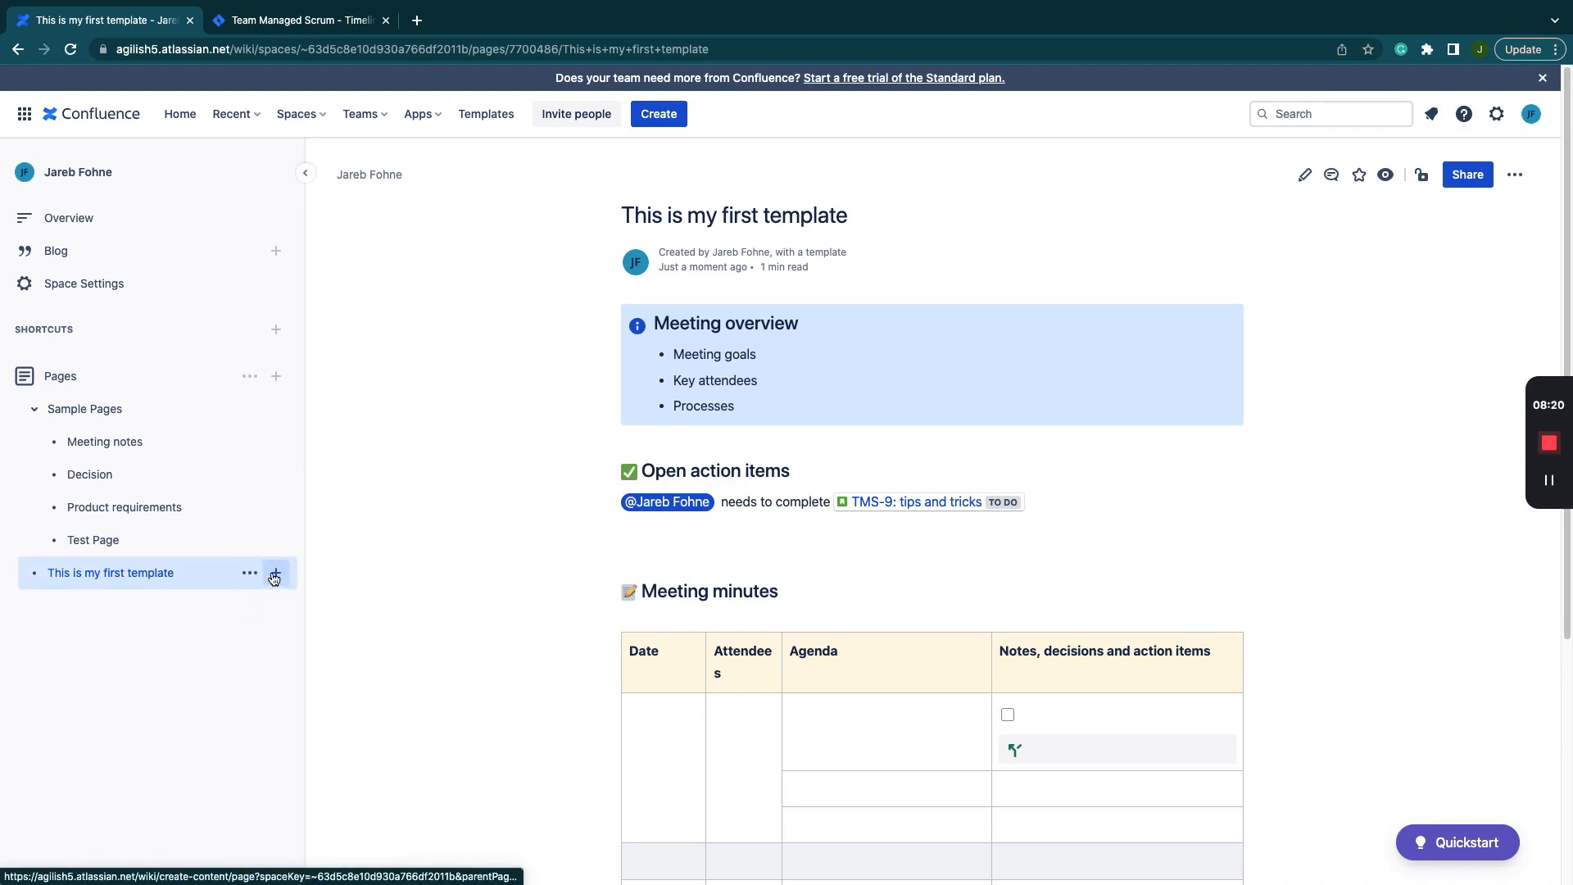
pyautogui.click(275, 573)
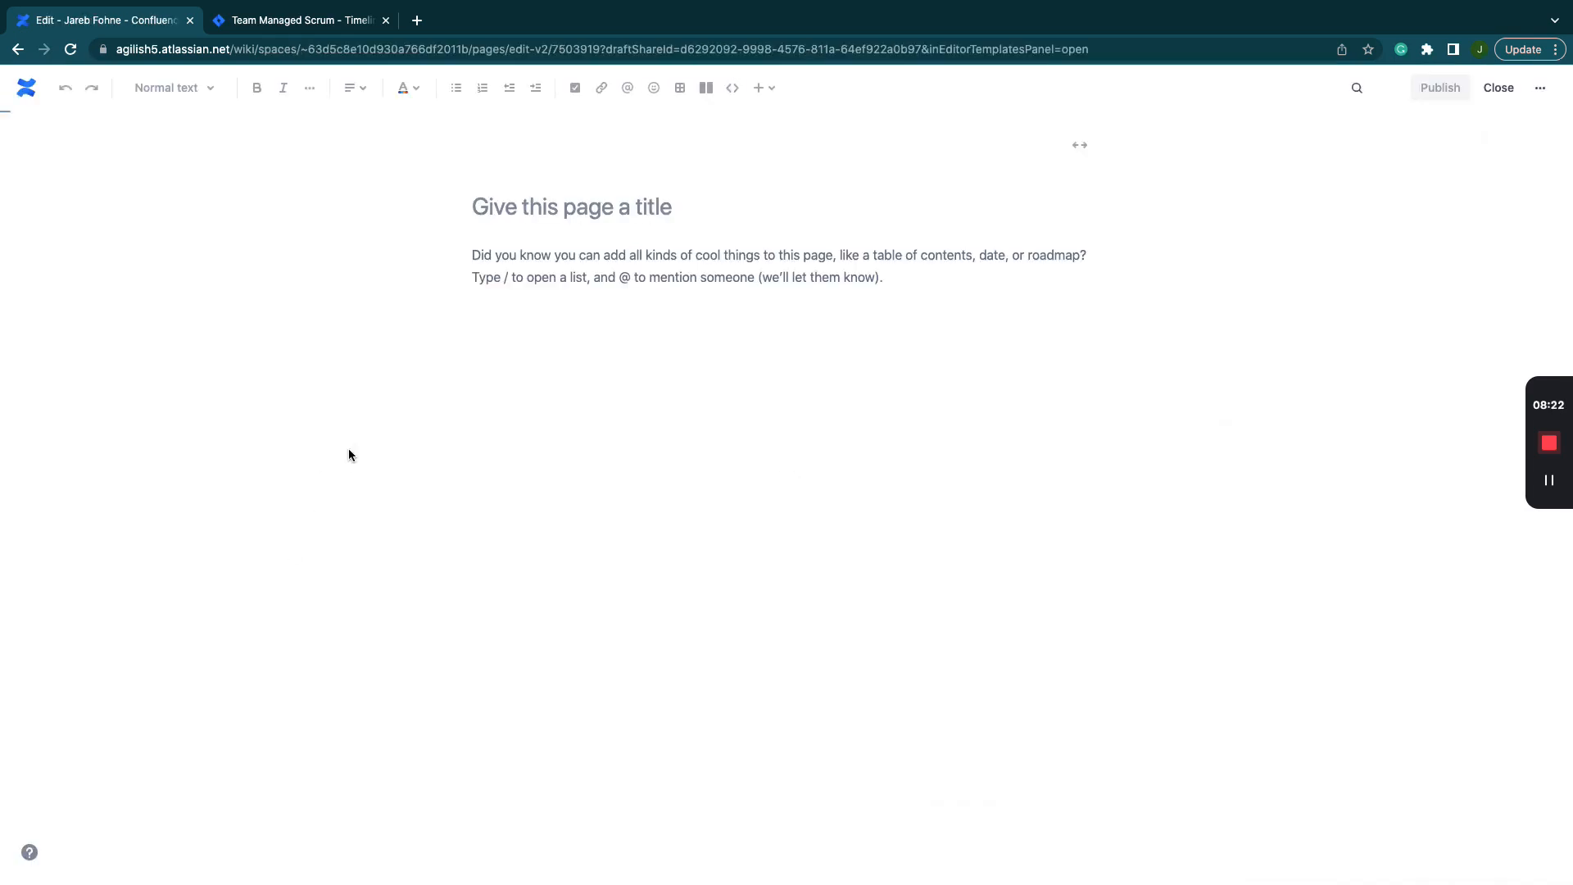
# Title the new child page "this is a child page".
pyautogui.click(533, 207)
pyautogui.write('this is a child ')
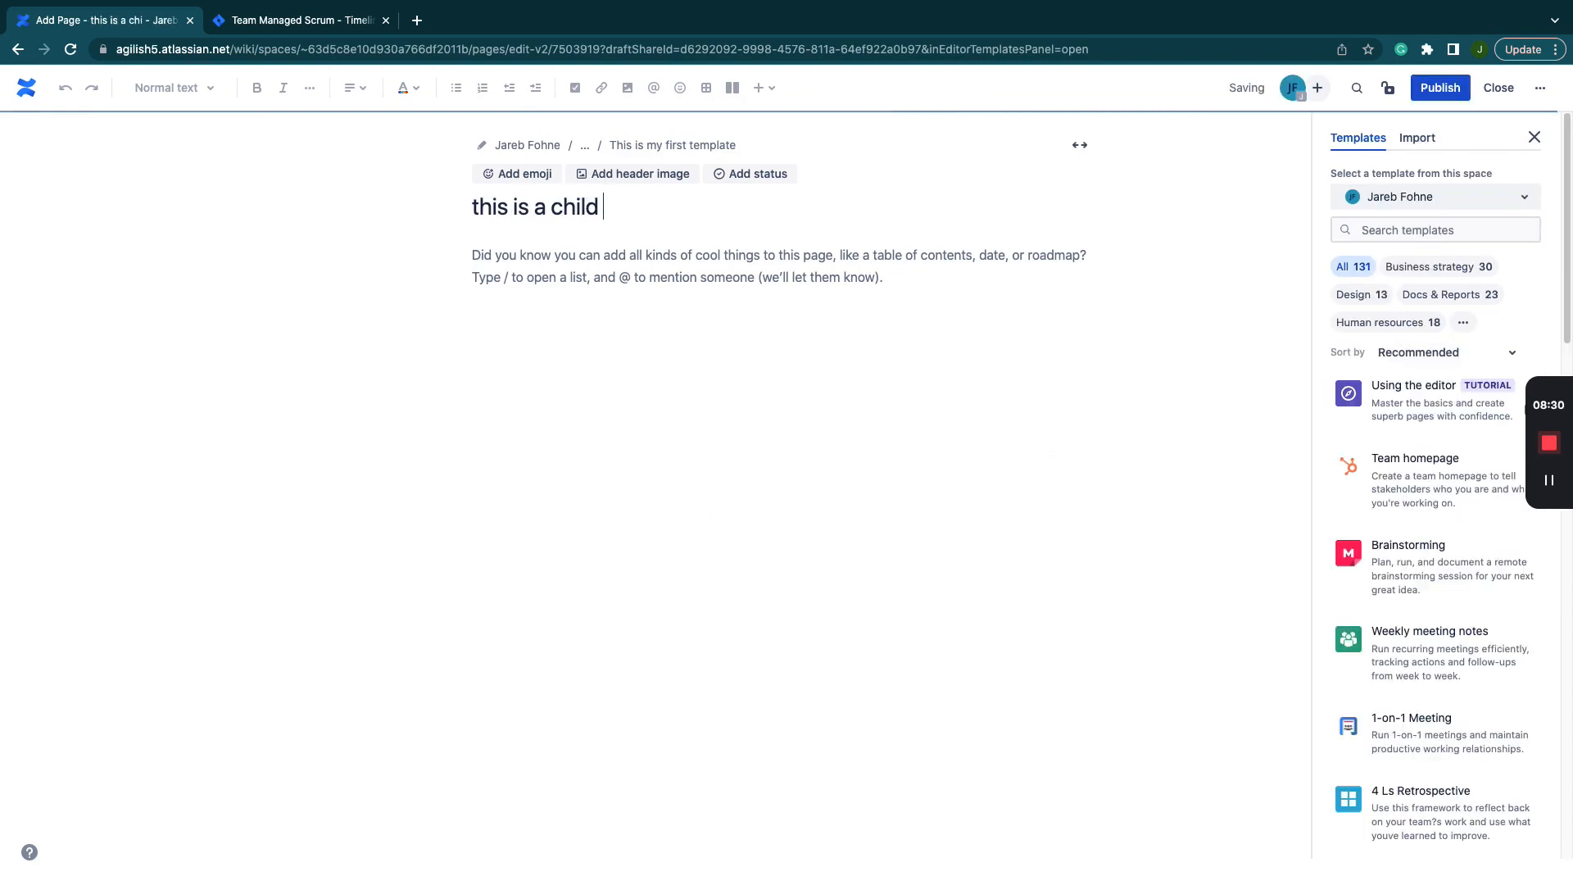
pyautogui.write('page')
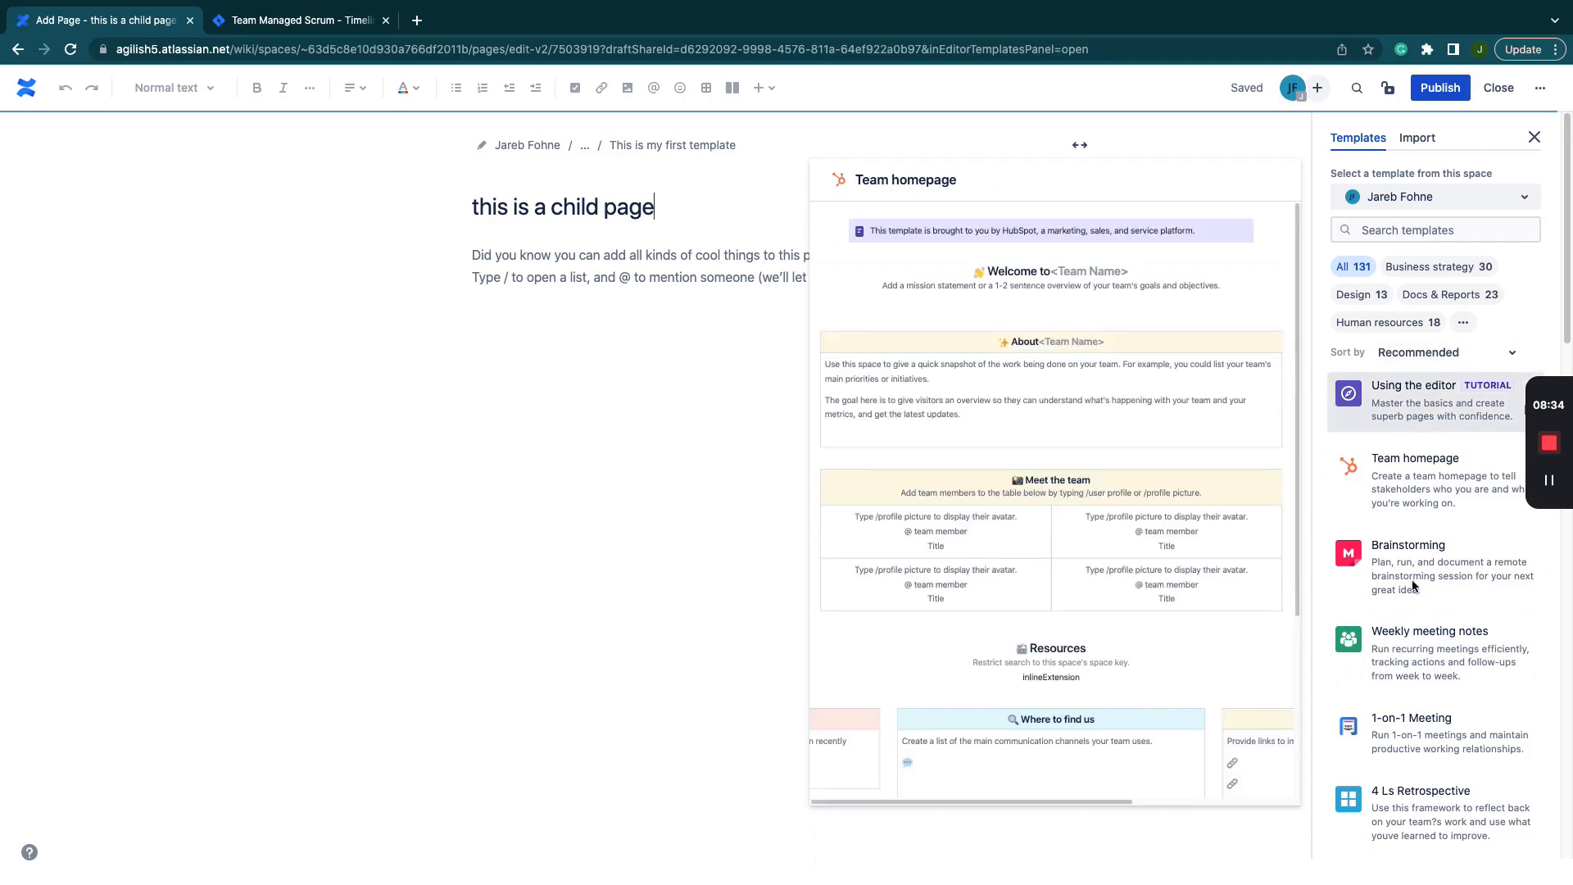
# Preview a few Business strategy templates, apply the Competitive analysis template from Marketing & Sales to the child page, and publish it.
pyautogui.moveTo(1418, 637)
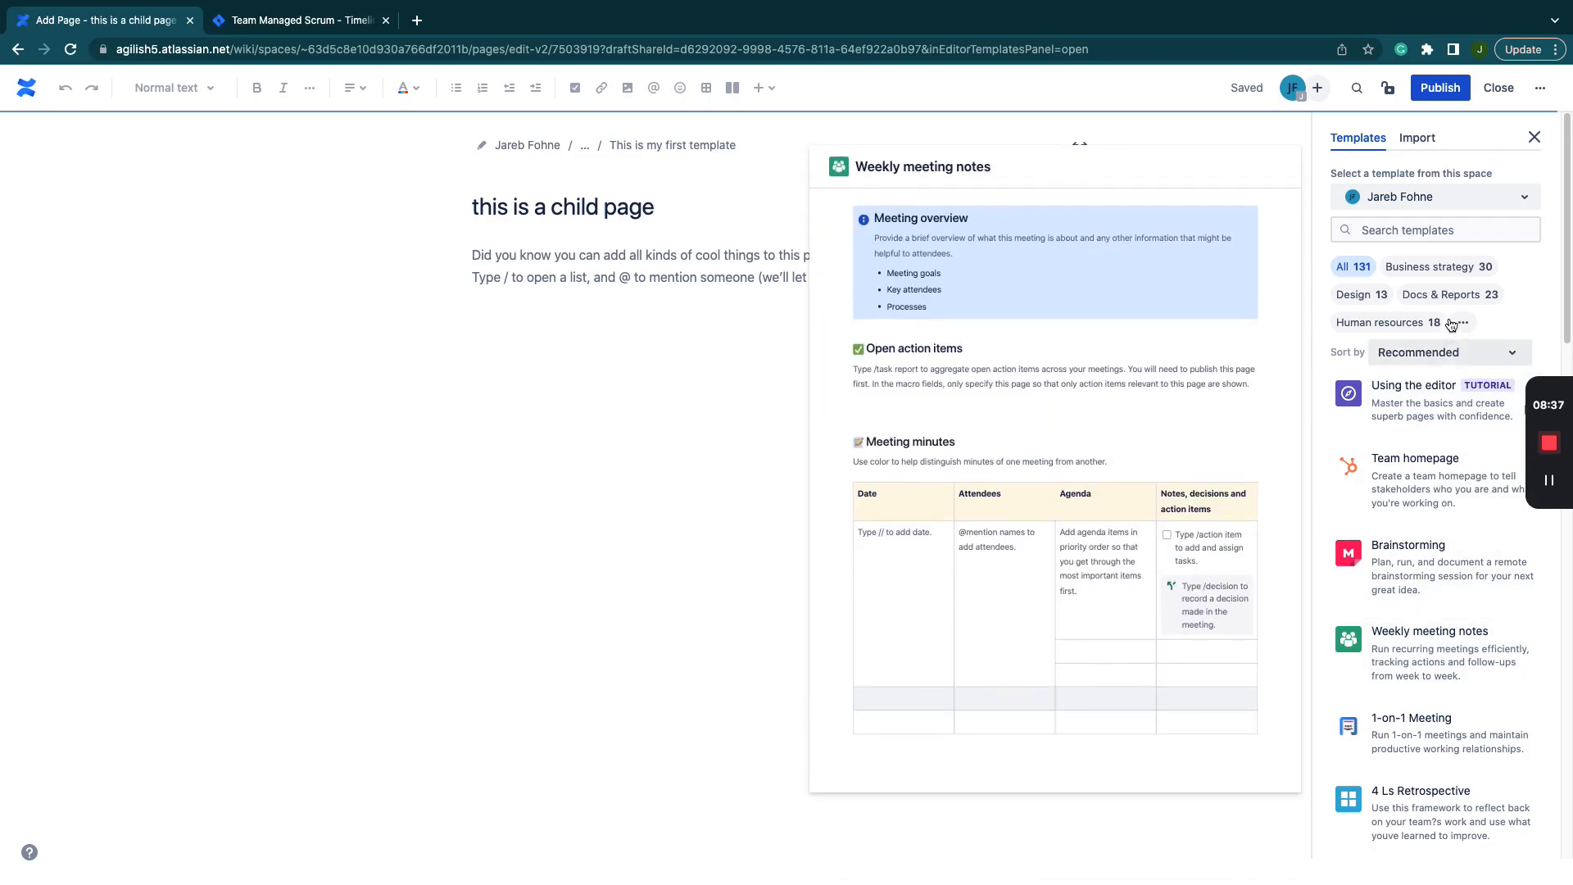
pyautogui.click(1427, 268)
pyautogui.moveTo(1414, 504)
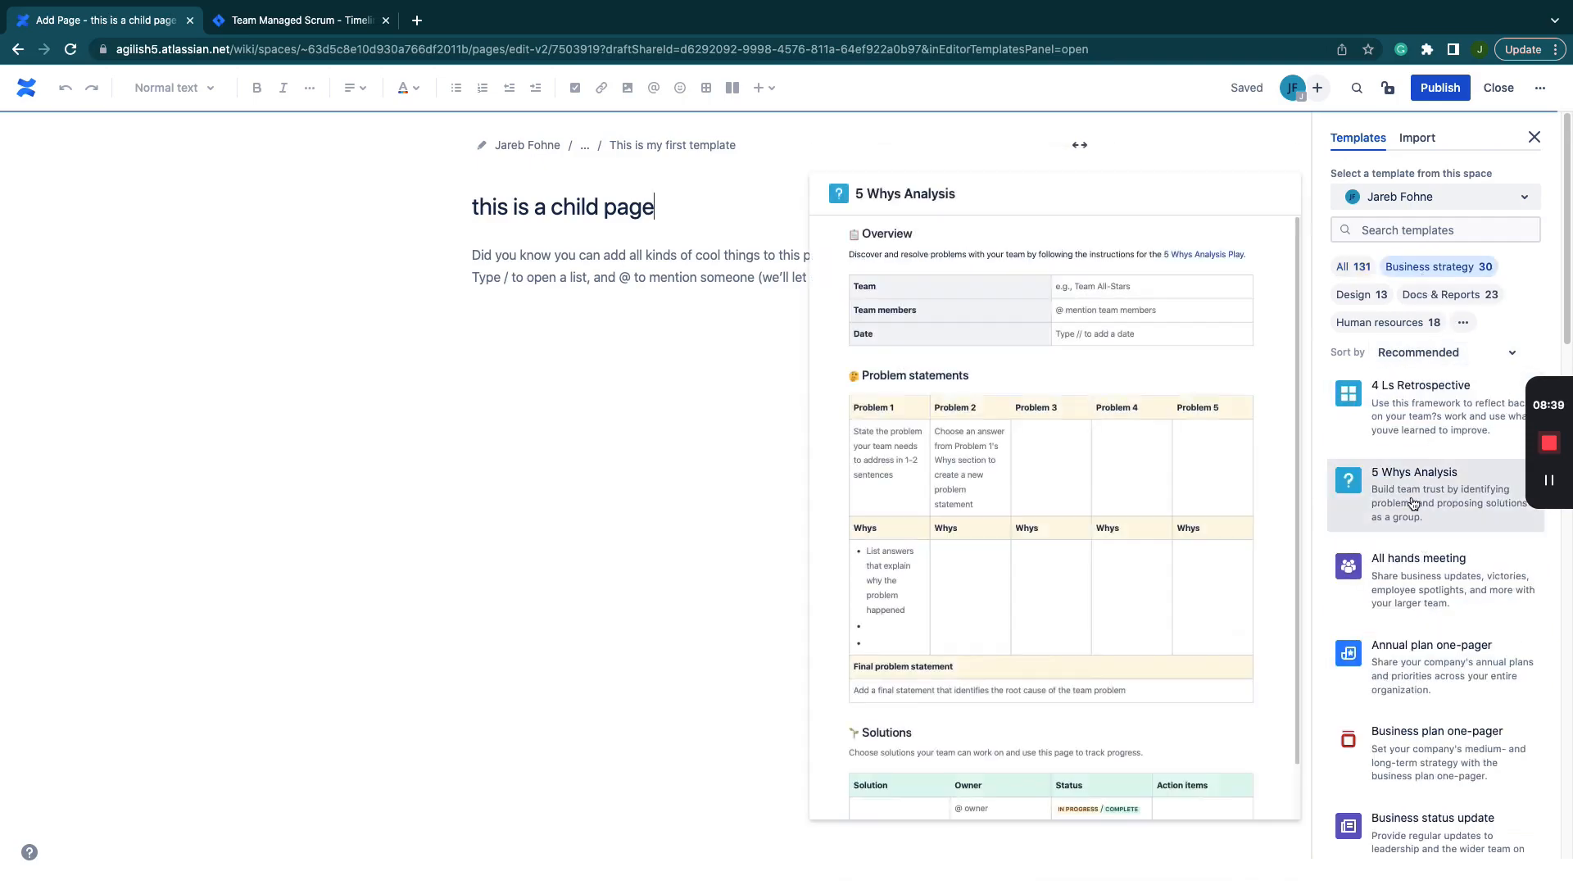
pyautogui.moveTo(1416, 416)
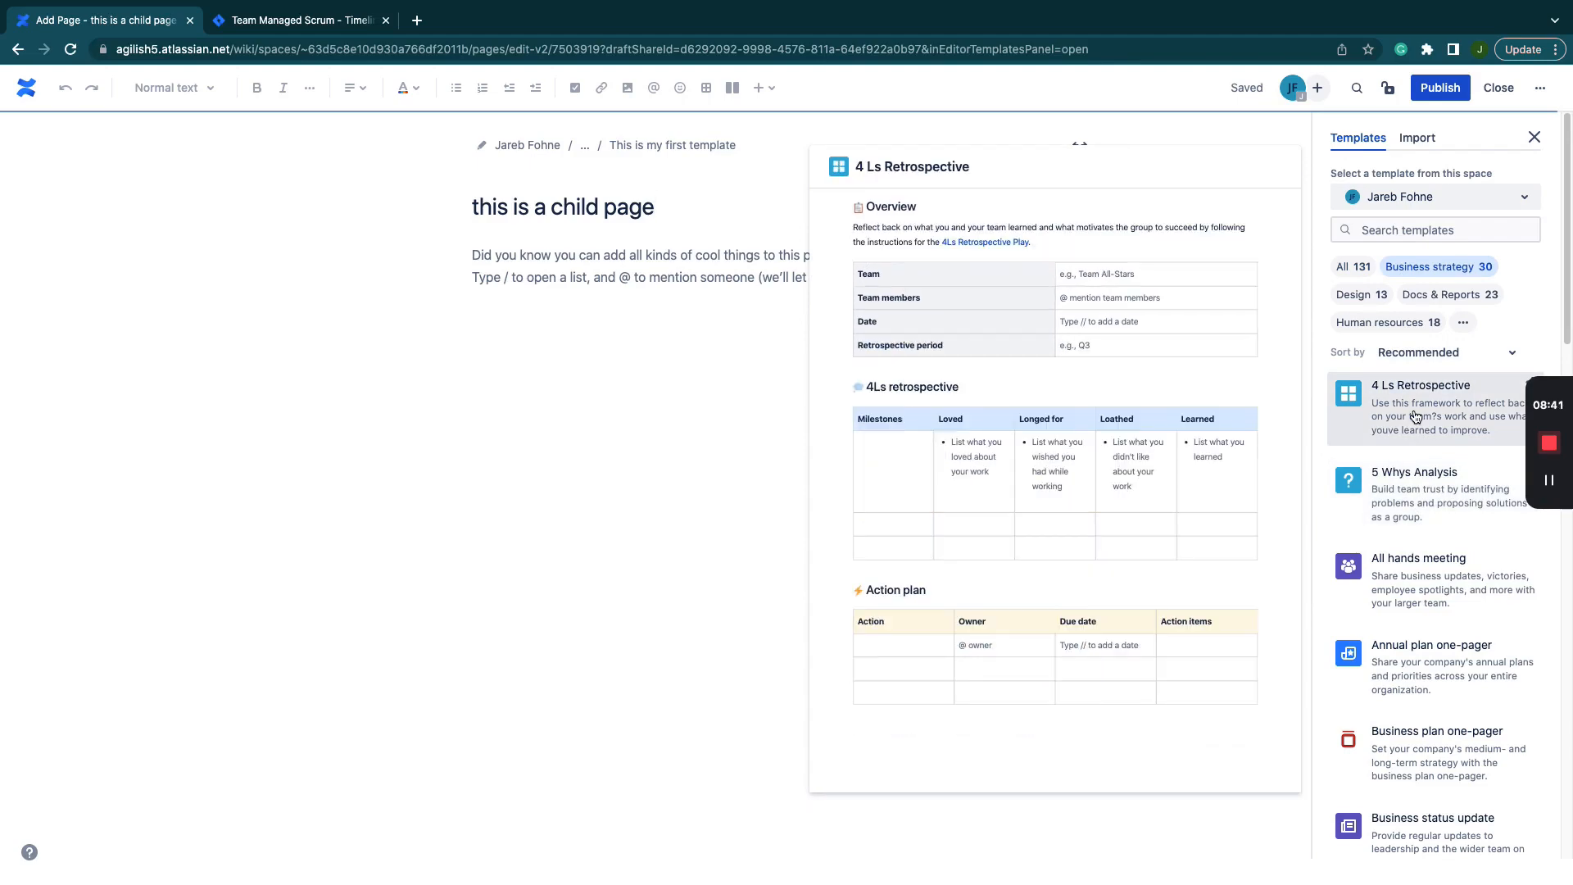
pyautogui.click(1463, 324)
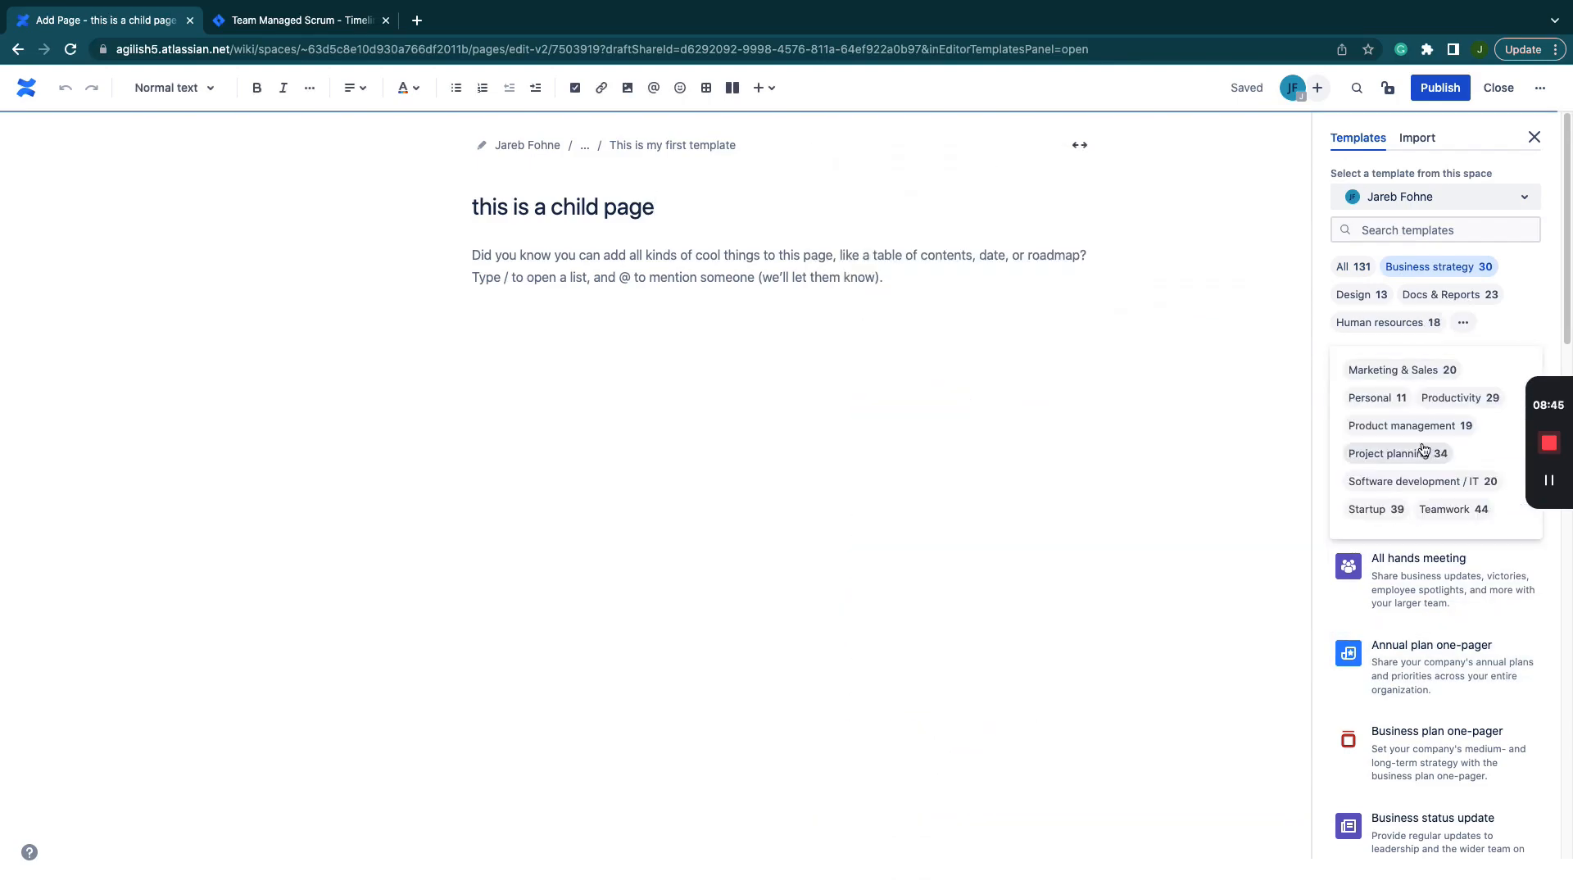
pyautogui.click(1393, 375)
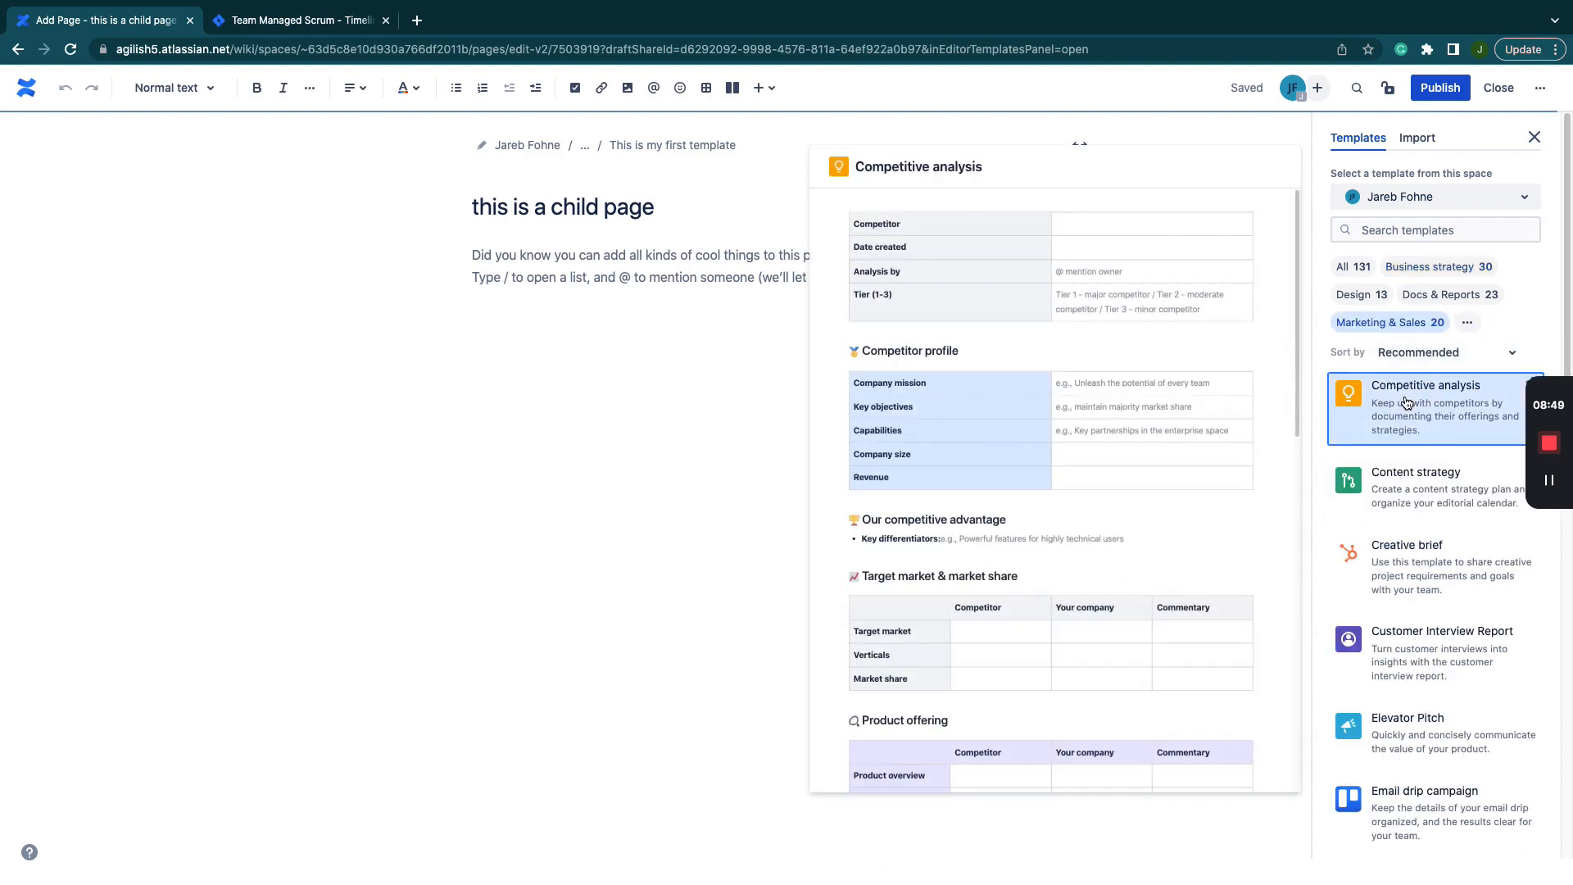
pyautogui.click(1404, 392)
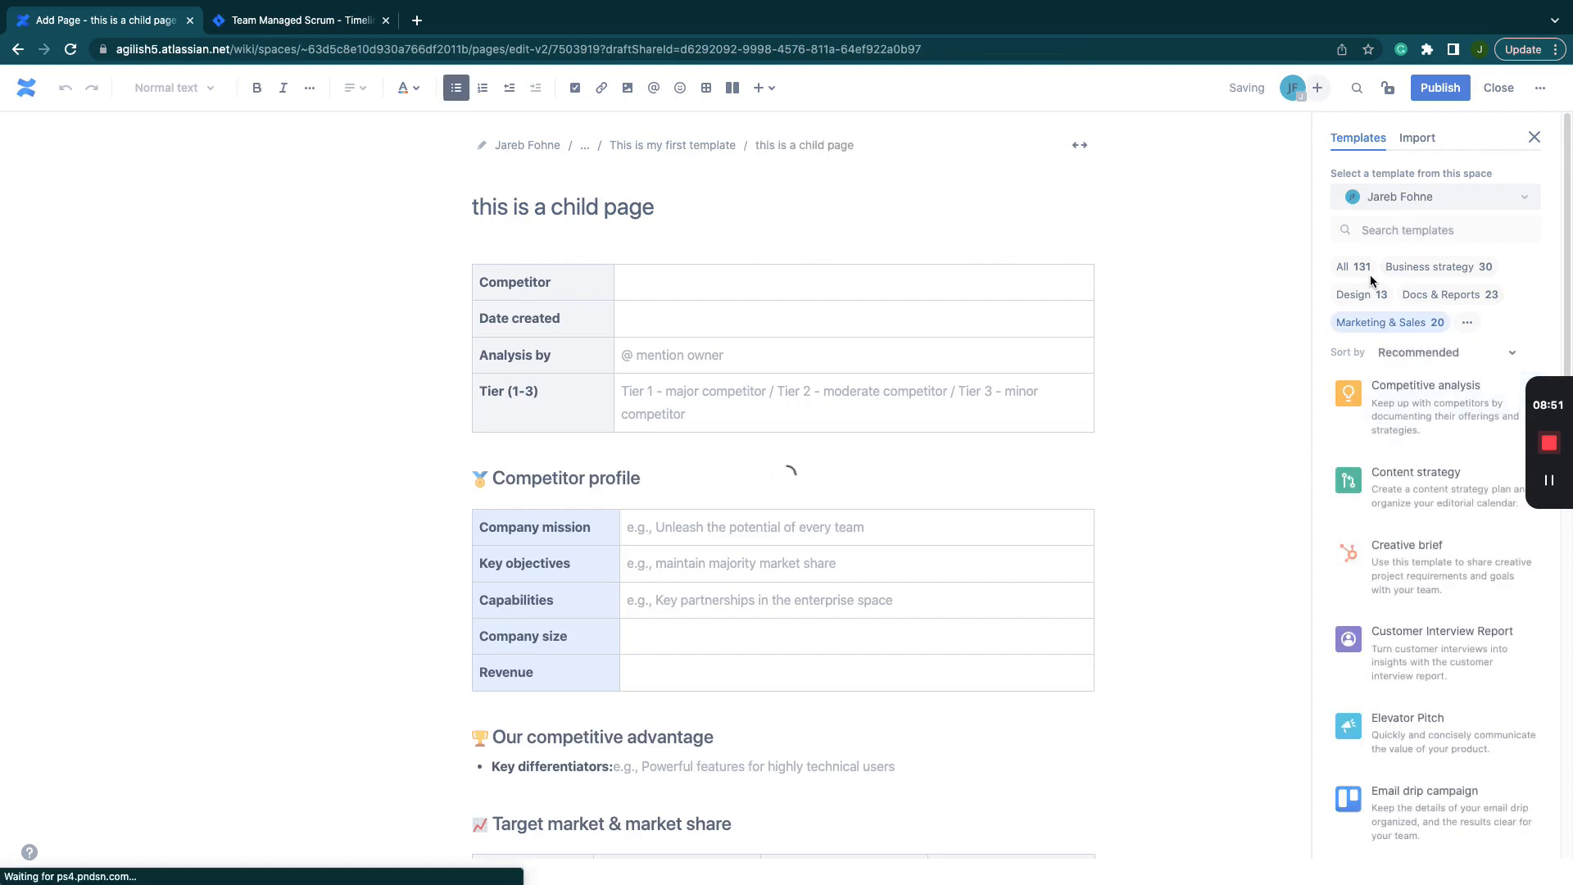
pyautogui.click(1434, 92)
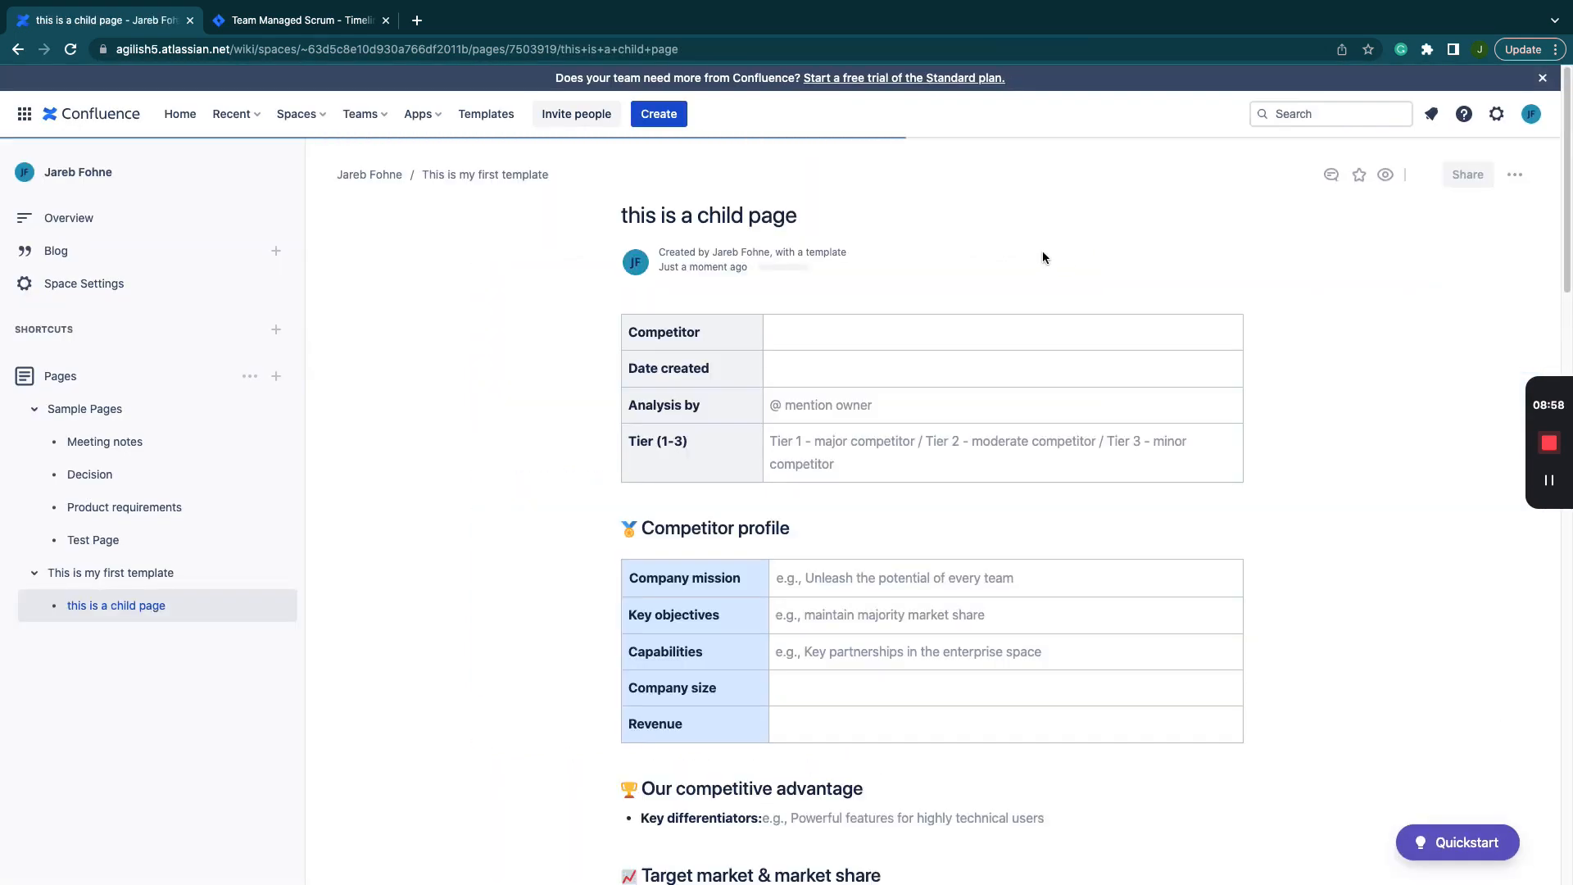
# Create a blank page titled "blue button create" under "this is a child page" and publish it.
pyautogui.click(655, 119)
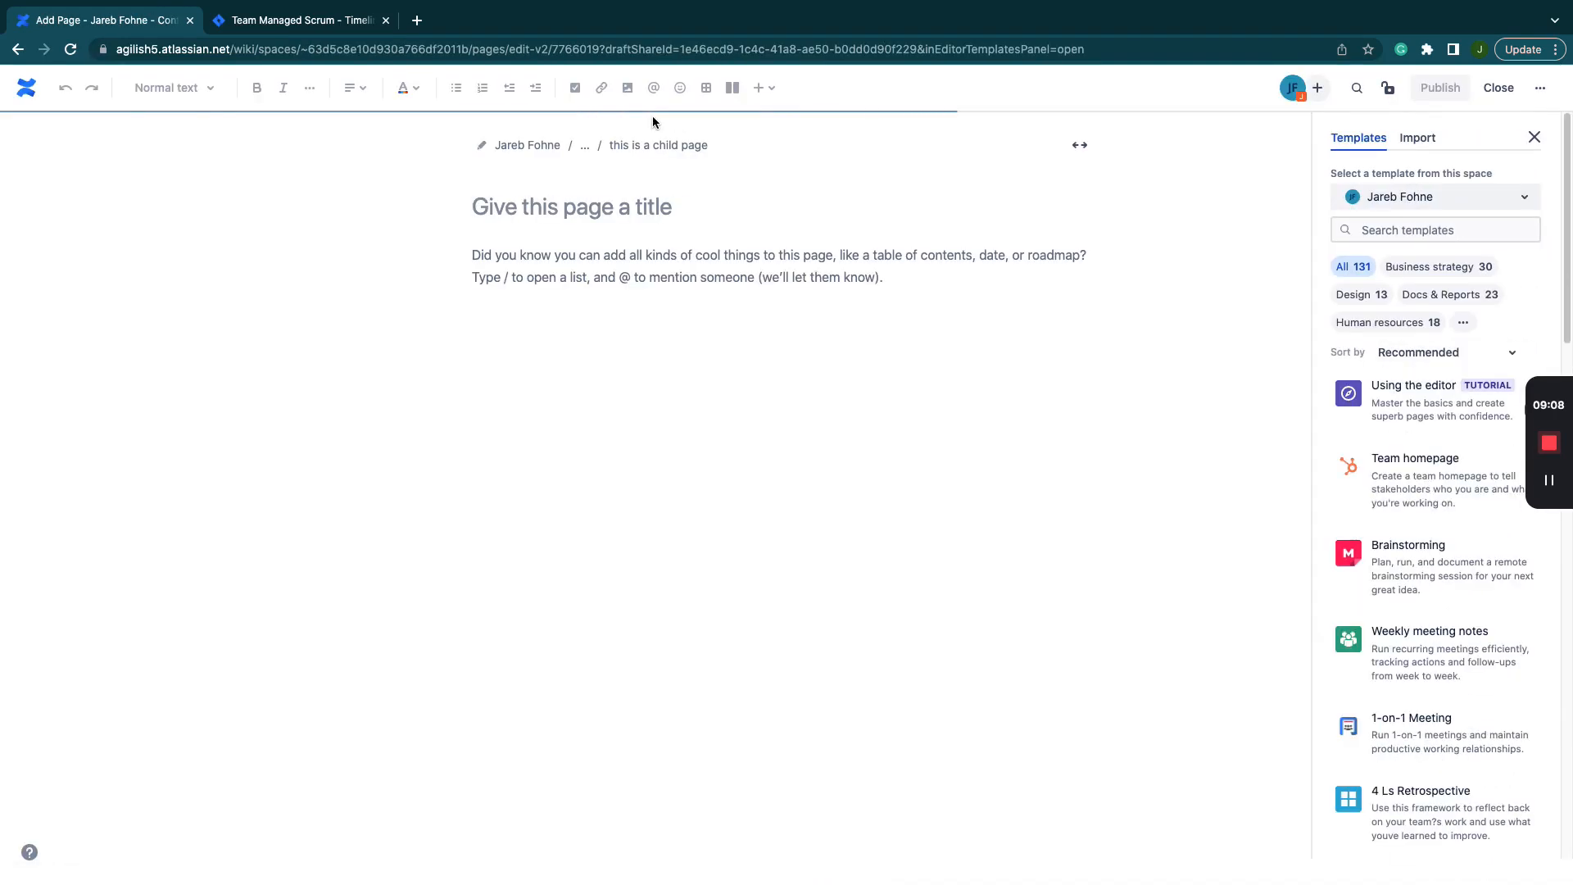
pyautogui.write('blue ')
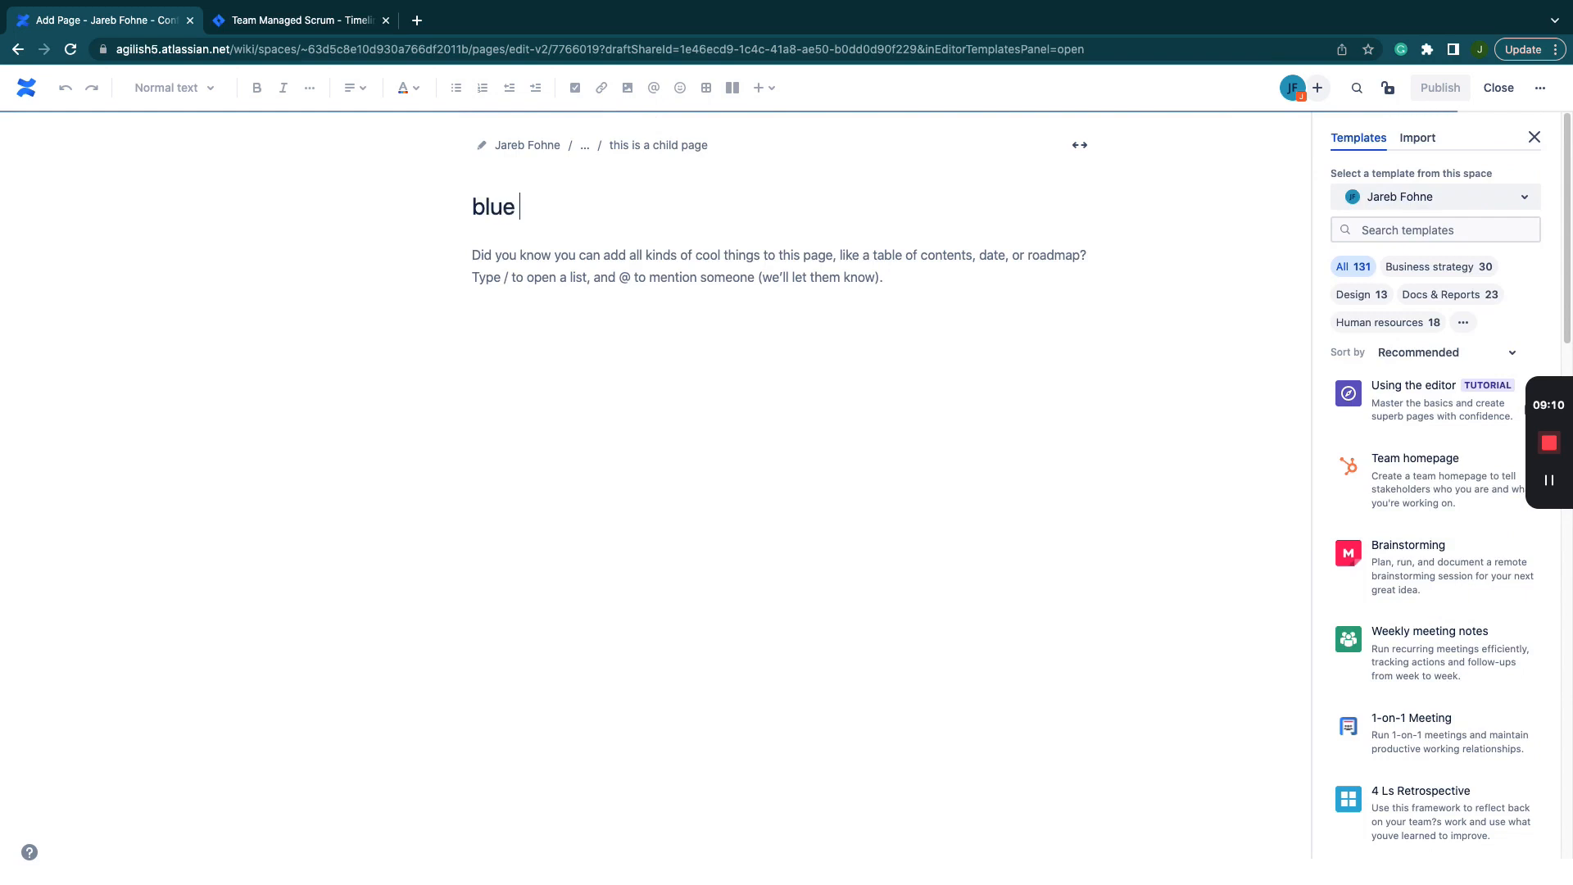
pyautogui.write('button ')
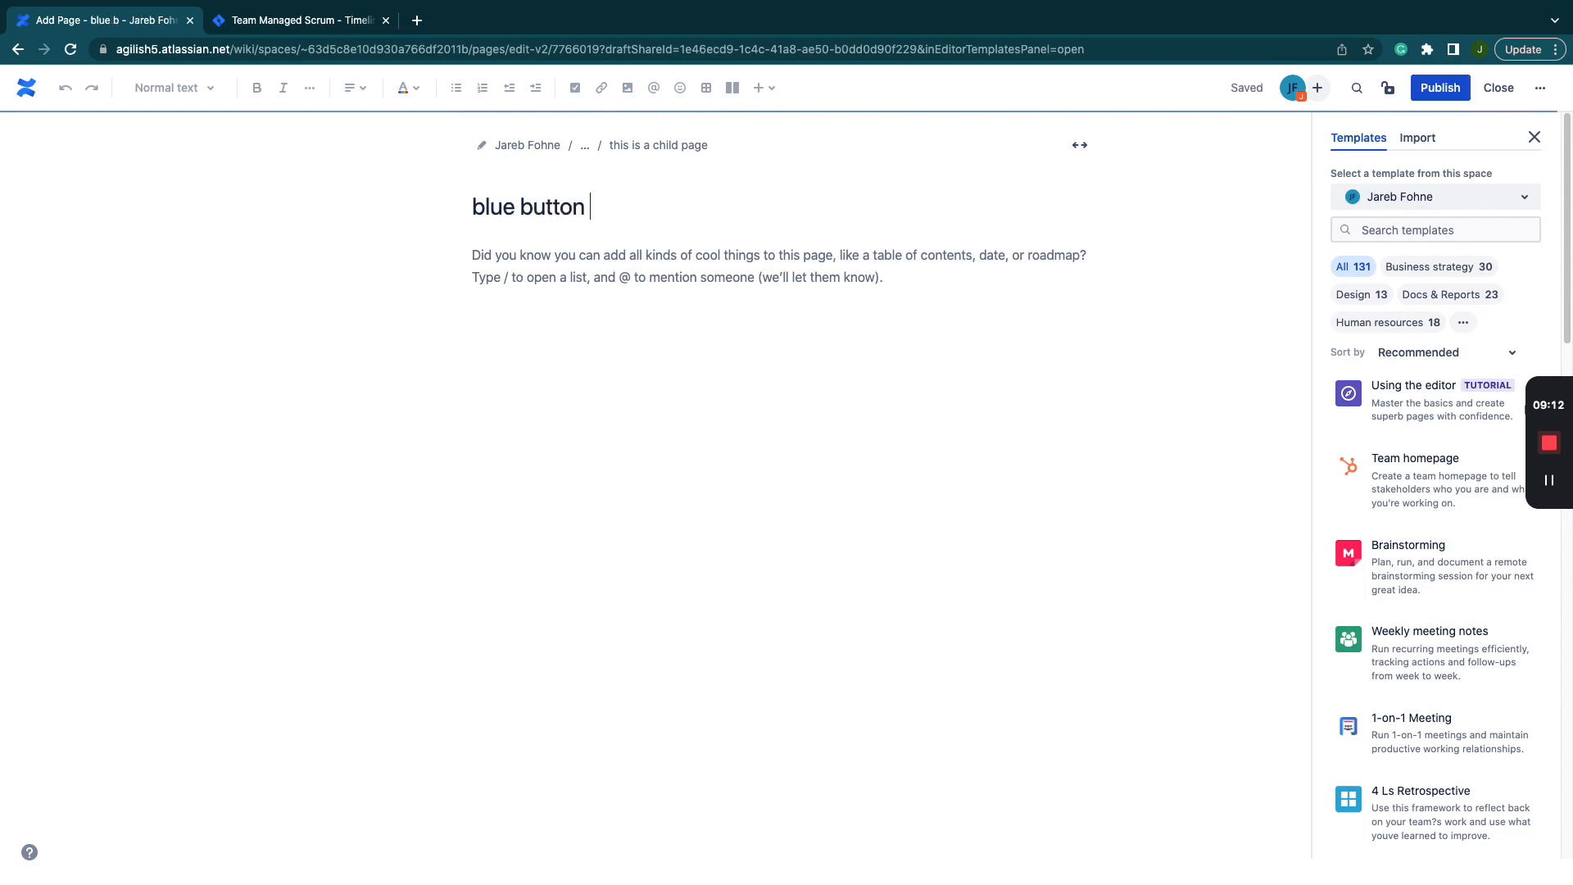
pyautogui.write('create')
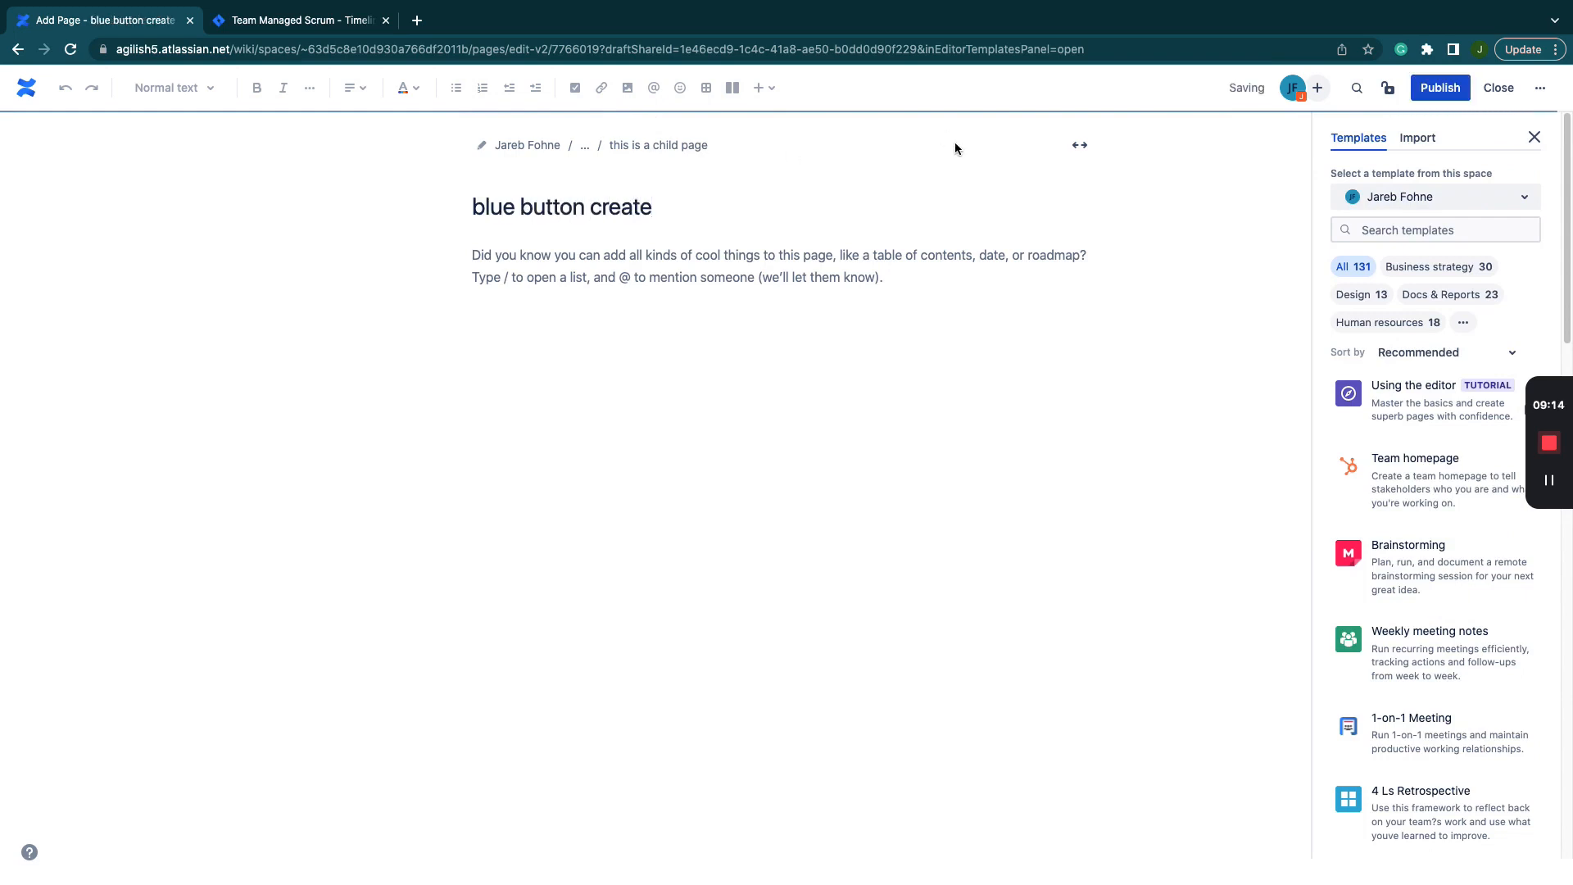
pyautogui.click(1441, 88)
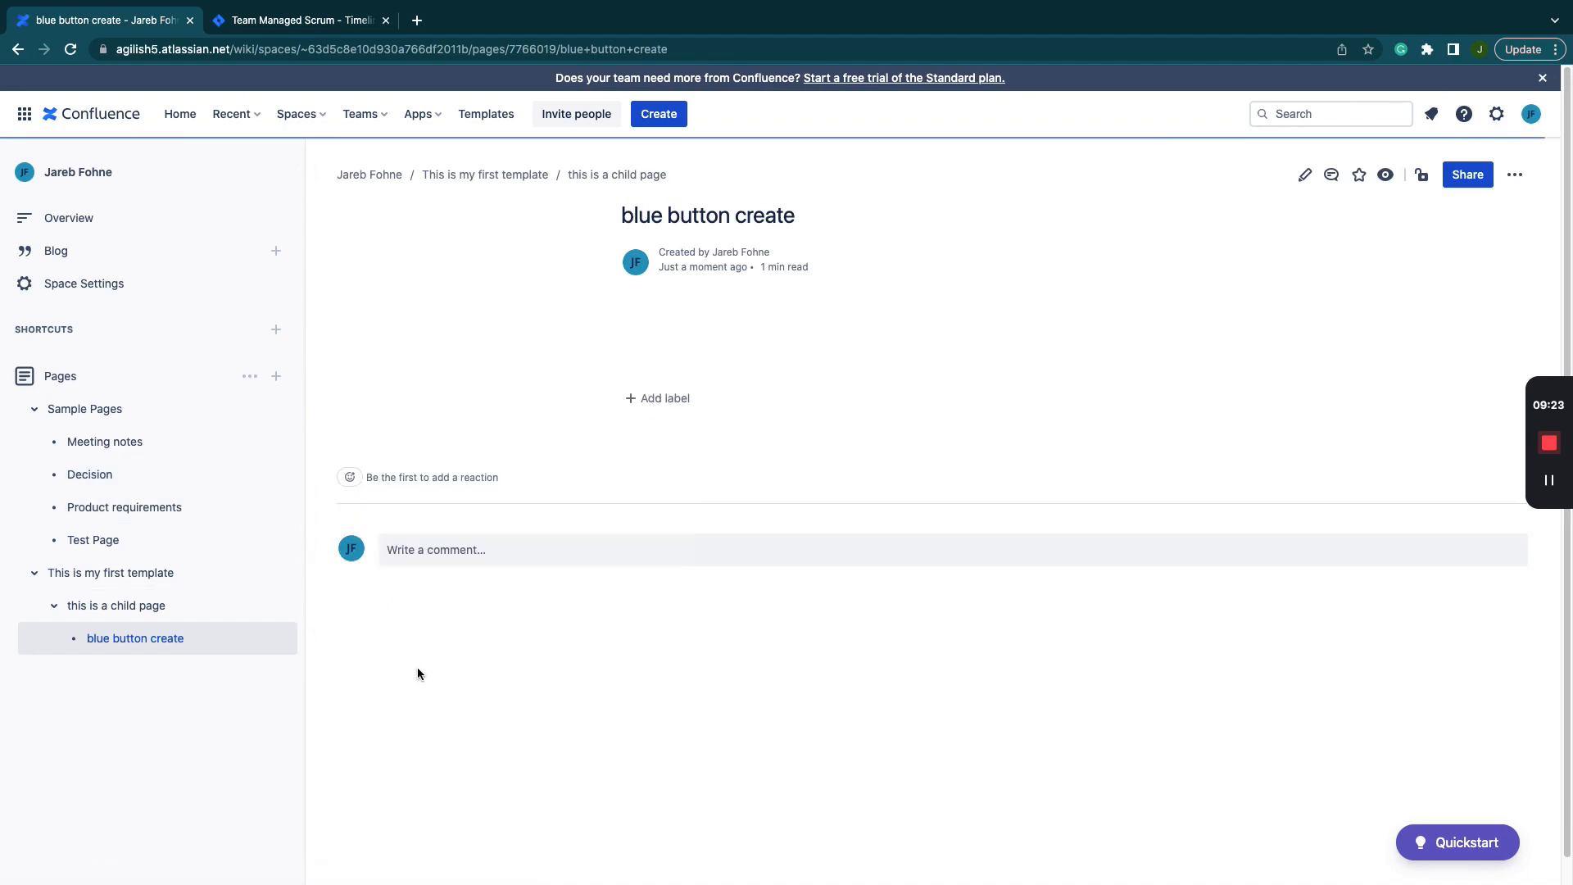
# Start a page comment on "blue button create" and discard it without entering text.
pyautogui.click(418, 550)
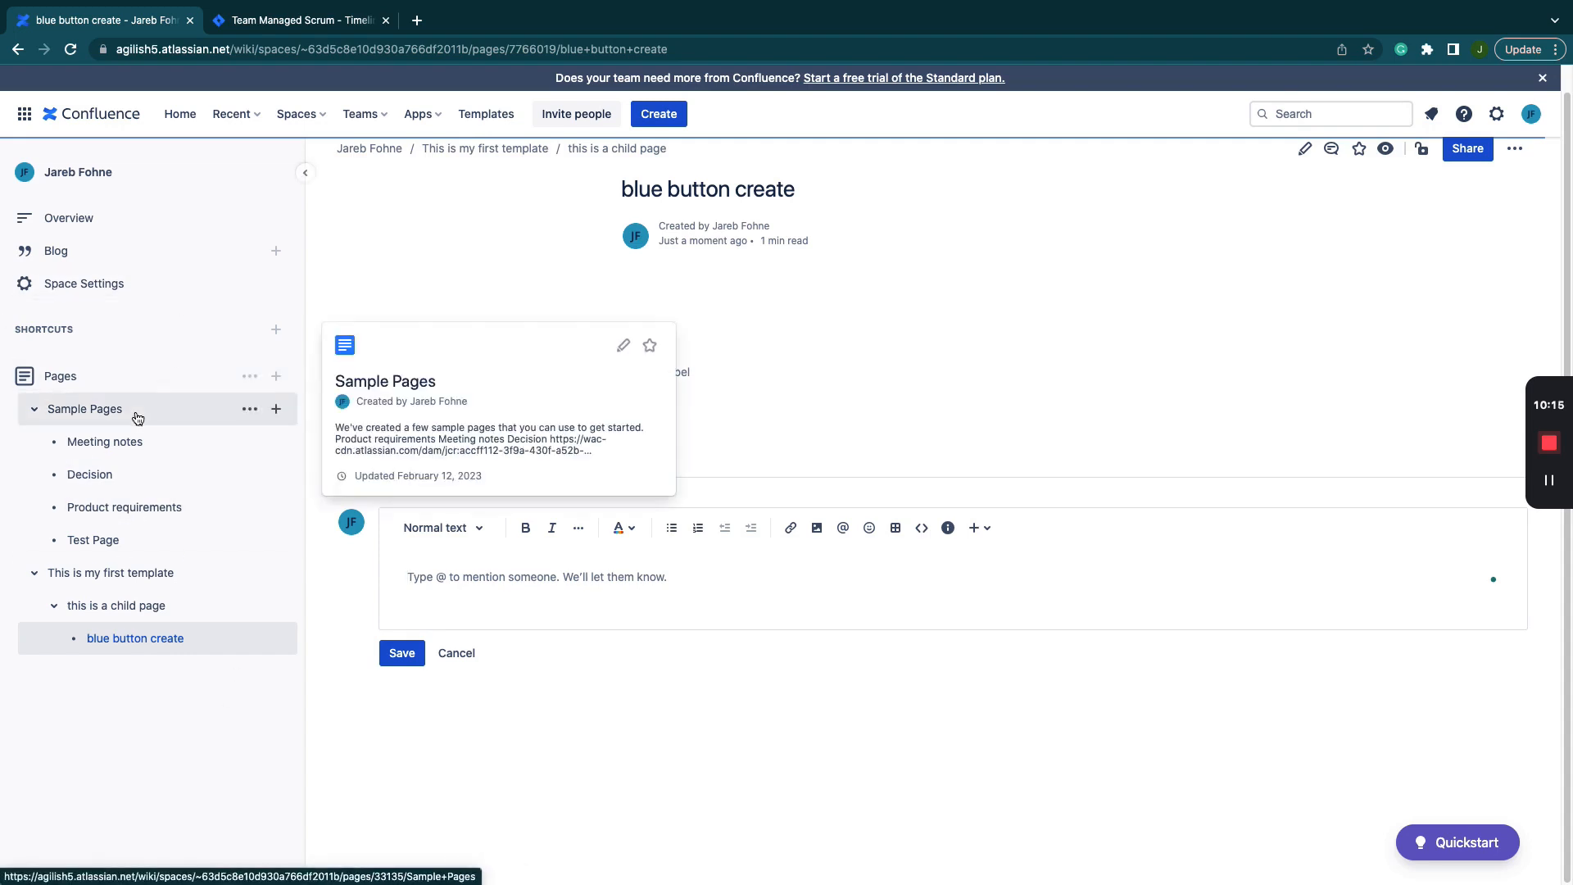
pyautogui.click(461, 657)
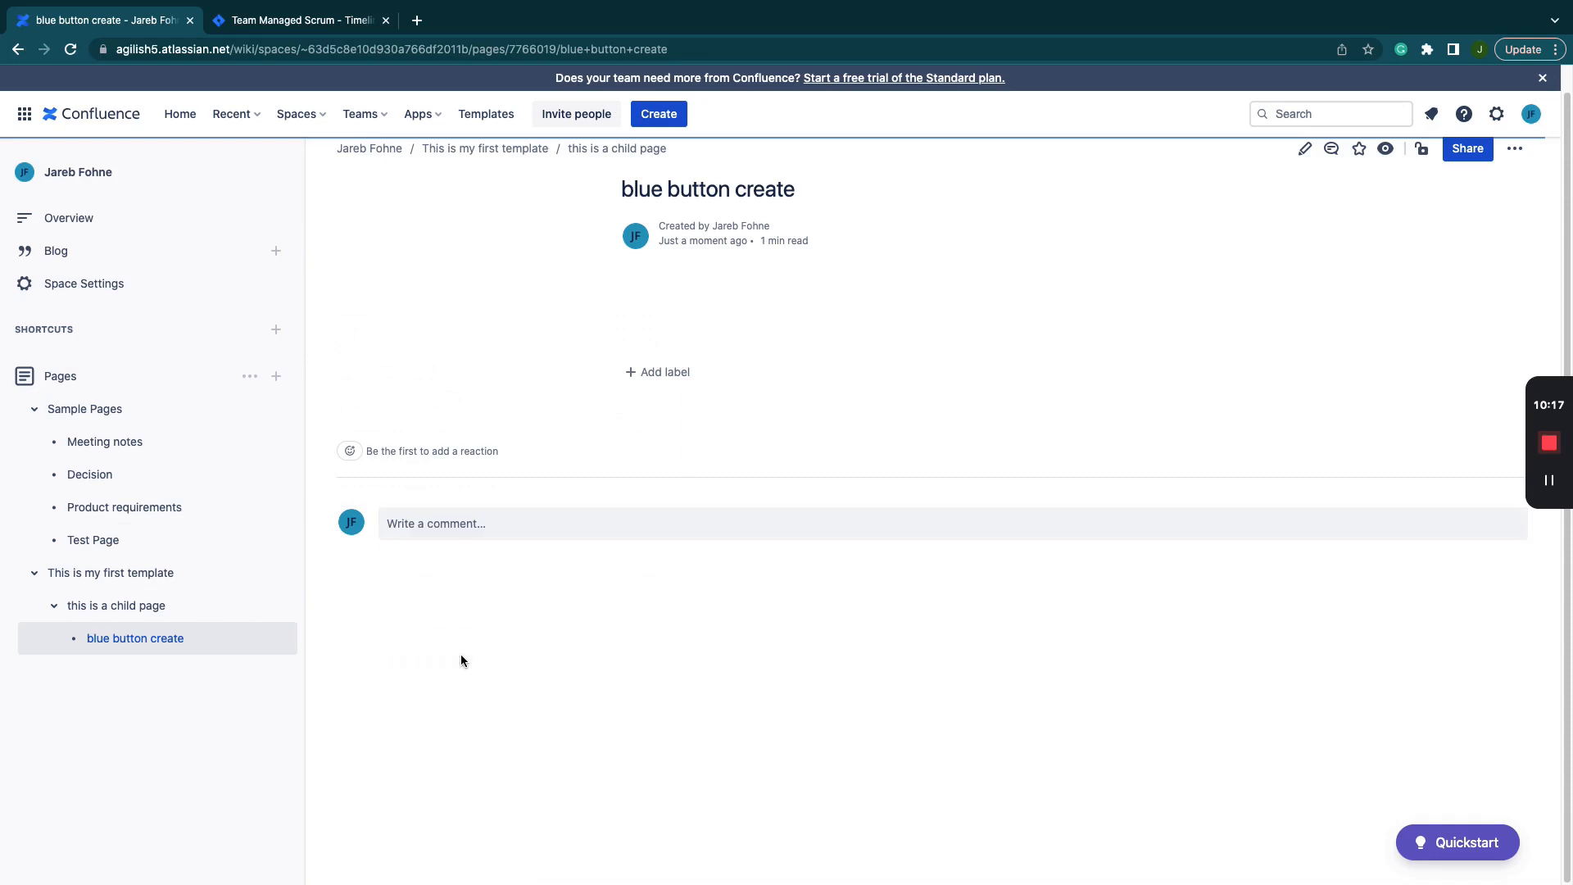